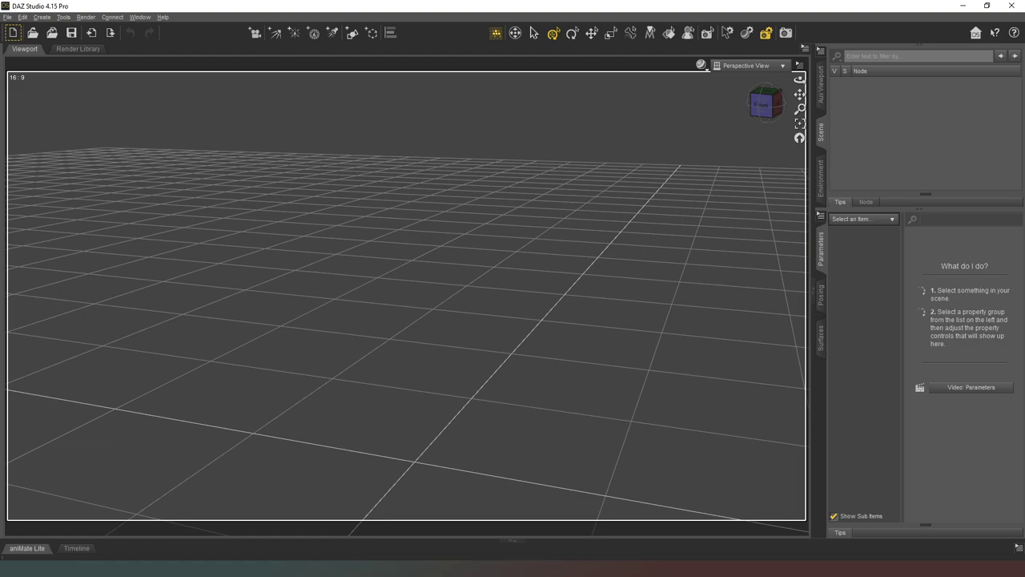
{"action": "left_click", "coordinate": [13, 32]}
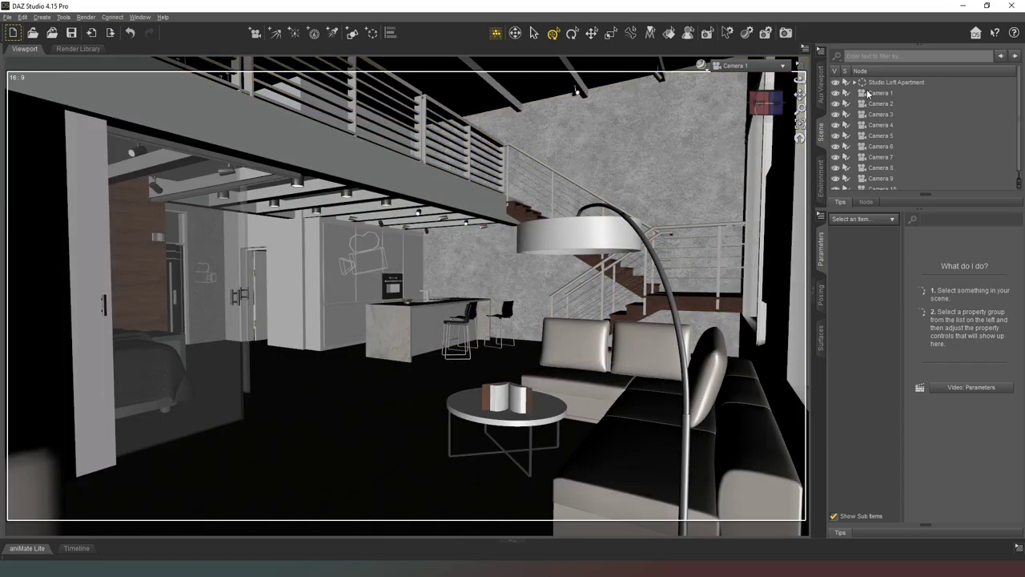
Step: Delete the apartment's upper floor together with its staircase and railings (SLA Floor 02)
{"action": "mouse_move", "coordinate": [766, 102]}
{"action": "left_mouse_down"}
{"action": "mouse_move", "coordinate": [749, 103]}
{"action": "mouse_move", "coordinate": [775, 120]}
{"action": "left_mouse_up"}
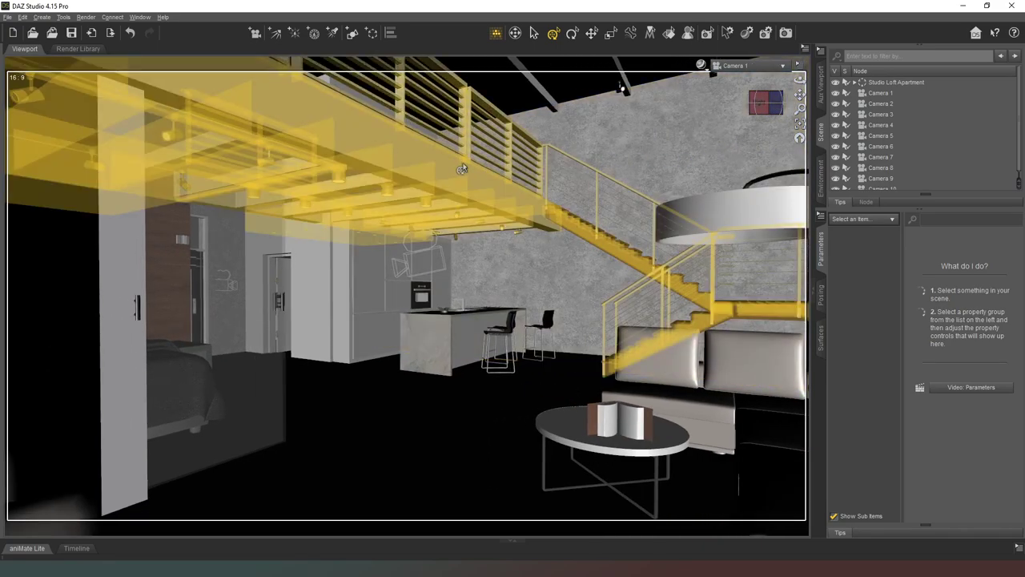
{"action": "left_click", "coordinate": [462, 169]}
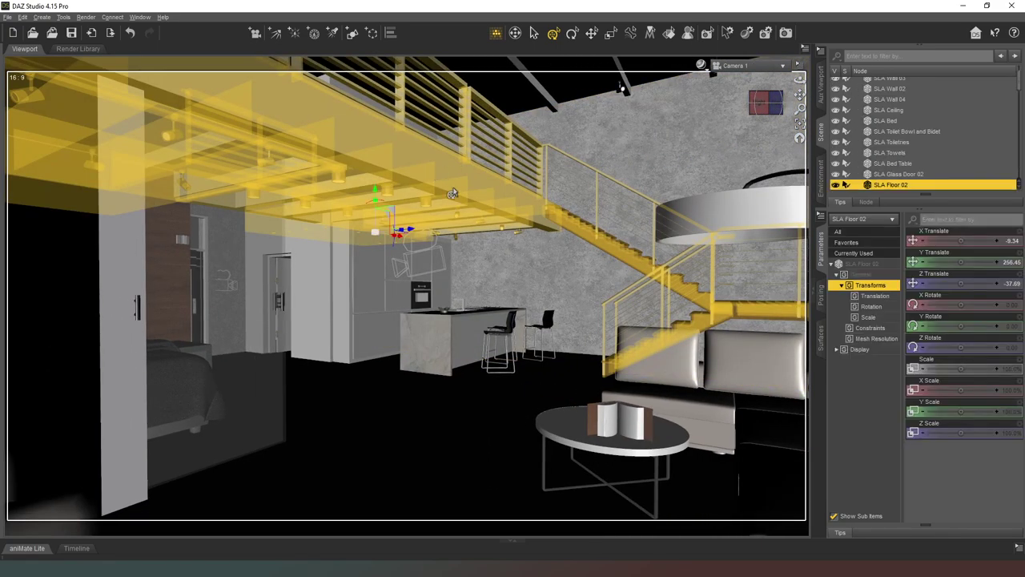
{"action": "key", "text": "Delete"}
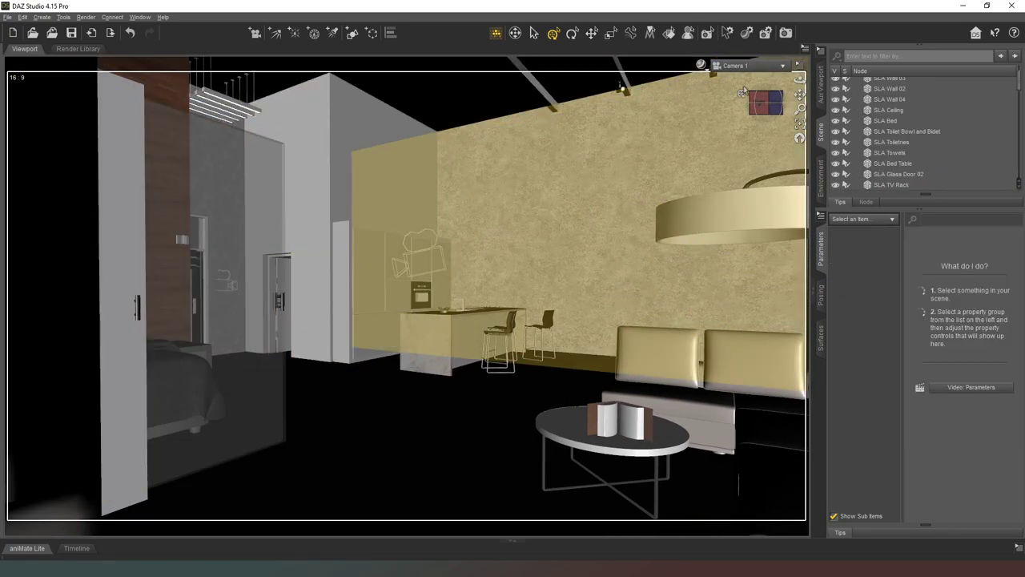
Step: Delete the glass partition, the bed and the bedside table from the bedroom area
{"action": "left_click_drag", "start_coordinate": [764, 103], "coordinate": [741, 114]}
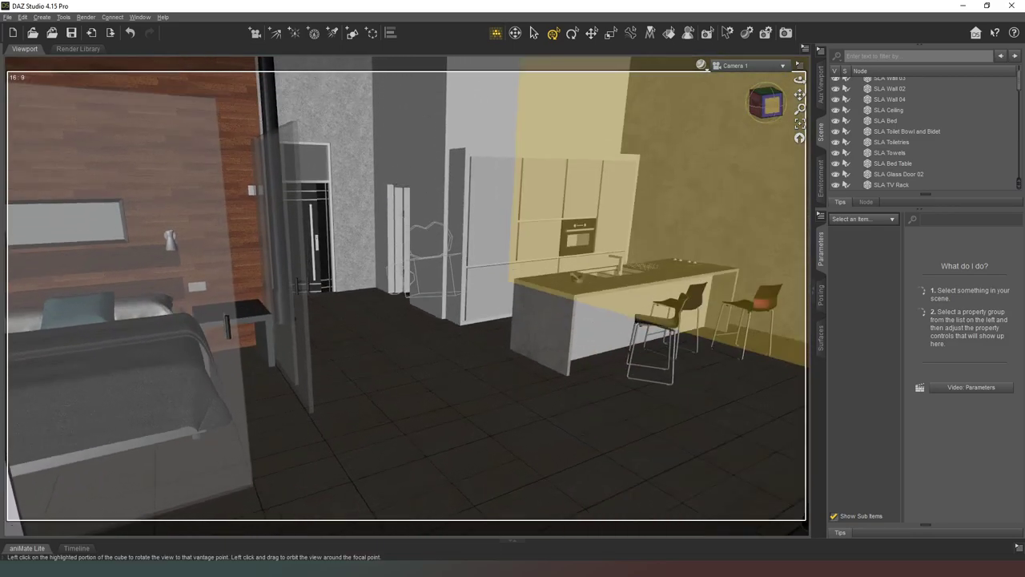
{"action": "left_click_drag", "start_coordinate": [765, 103], "coordinate": [788, 108]}
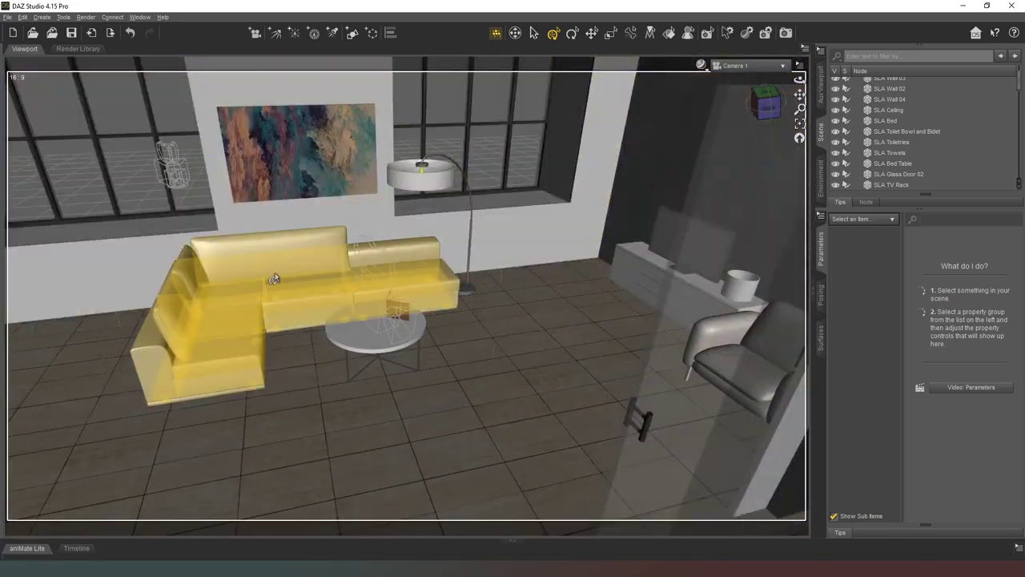
{"action": "mouse_move", "coordinate": [763, 97]}
{"action": "left_mouse_down"}
{"action": "mouse_move", "coordinate": [783, 112]}
{"action": "mouse_move", "coordinate": [770, 104]}
{"action": "left_mouse_up"}
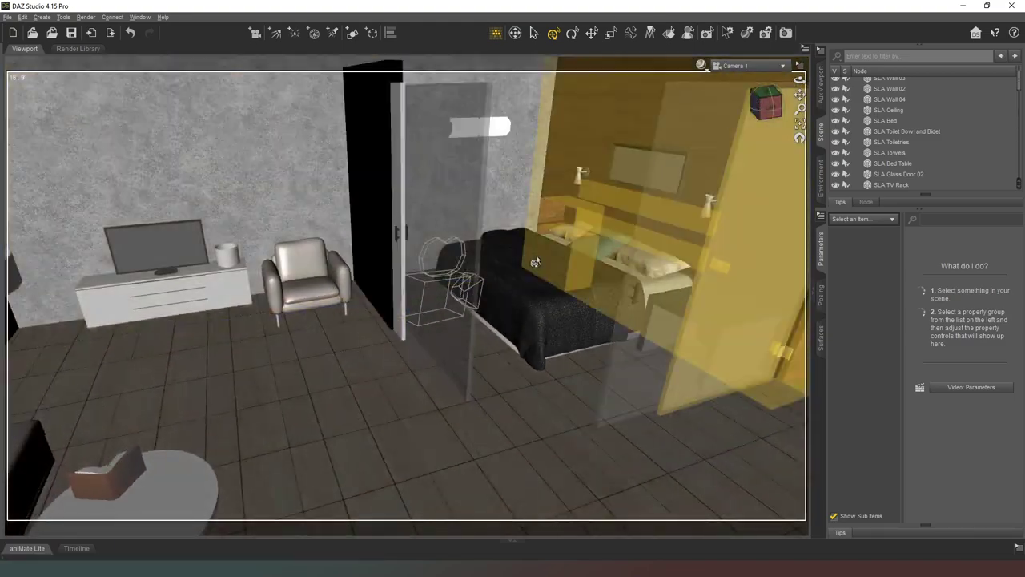
{"action": "left_click", "coordinate": [443, 326]}
{"action": "left_click", "coordinate": [490, 317]}
{"action": "left_click", "coordinate": [664, 352]}
{"action": "key", "text": "Delete"}
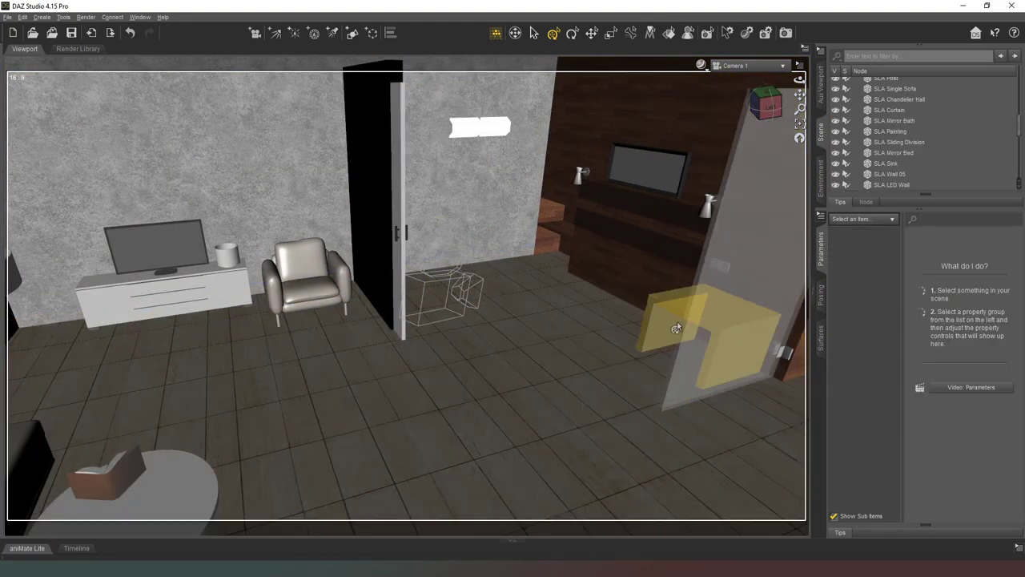
{"action": "left_click", "coordinate": [675, 319]}
{"action": "key", "text": "Delete"}
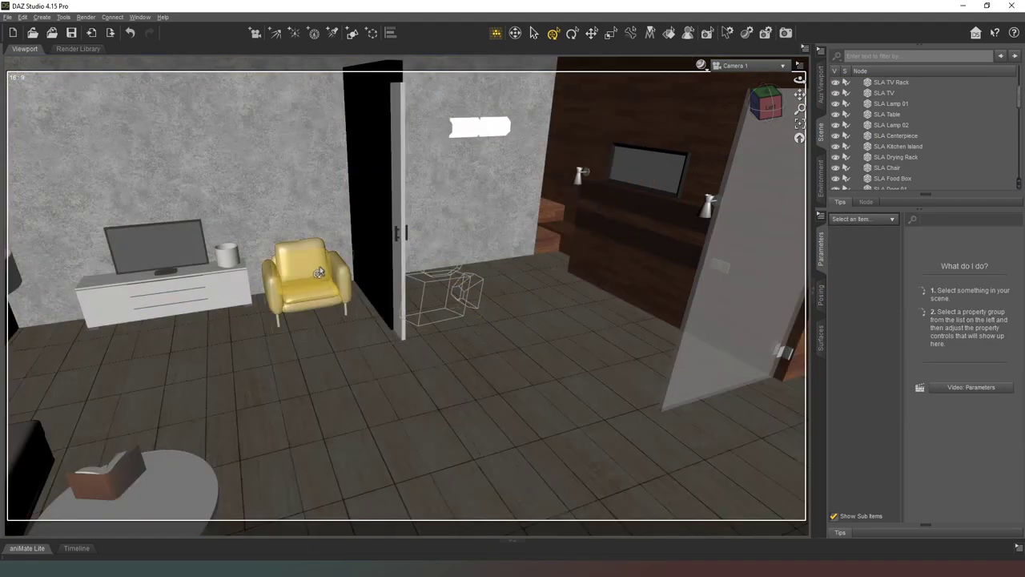
Step: Delete the single armchair, the mirror on the bedroom's wood wall and the wall lamps beside it
{"action": "left_click", "coordinate": [318, 274]}
{"action": "key", "text": "Delete"}
{"action": "left_click", "coordinate": [658, 160]}
{"action": "key", "text": "Delete"}
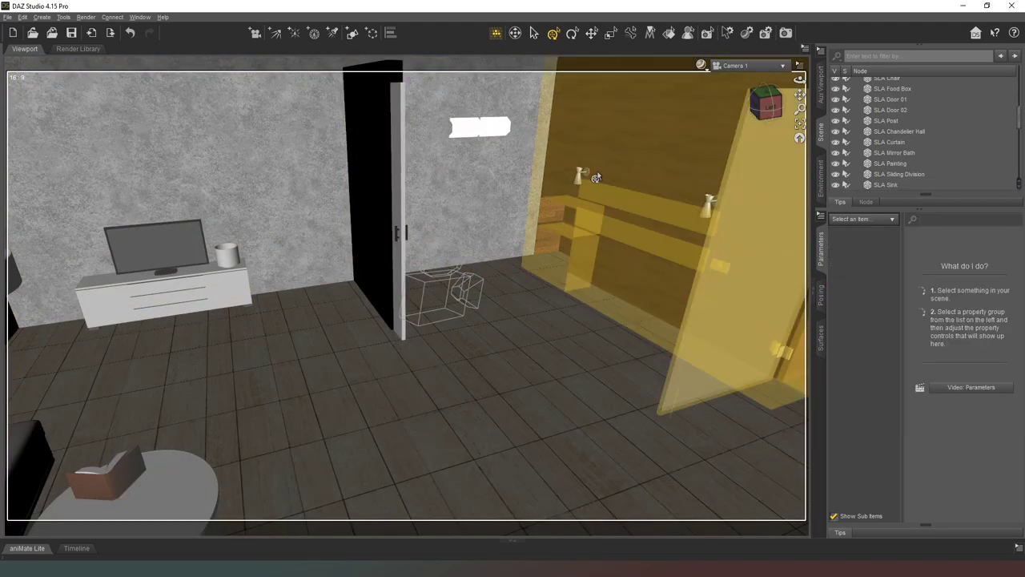
{"action": "left_click", "coordinate": [707, 205]}
{"action": "key", "text": "Delete"}
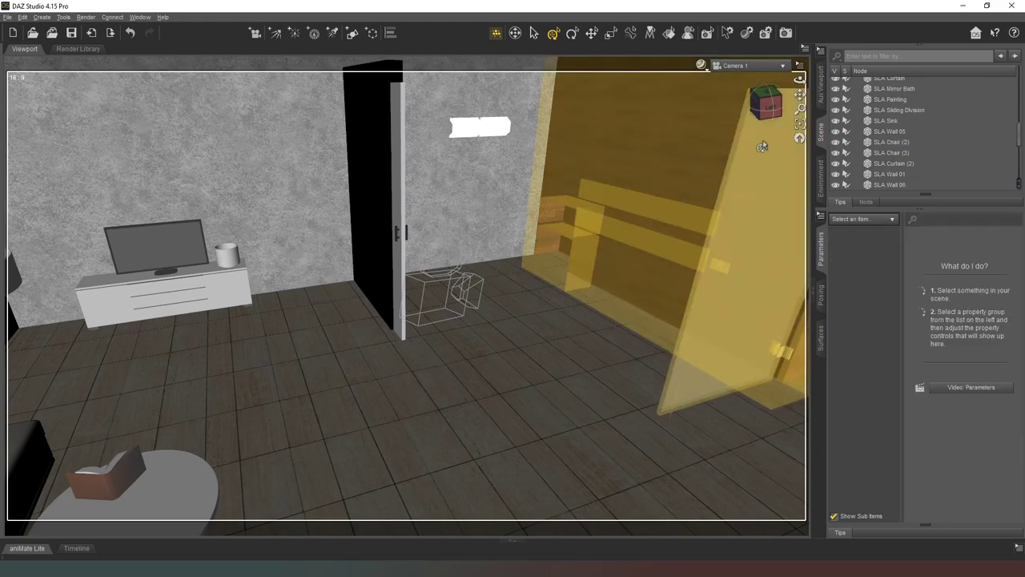
Step: Delete the entrance door from its frame in the concrete wall
{"action": "left_click_drag", "start_coordinate": [766, 105], "coordinate": [661, 135]}
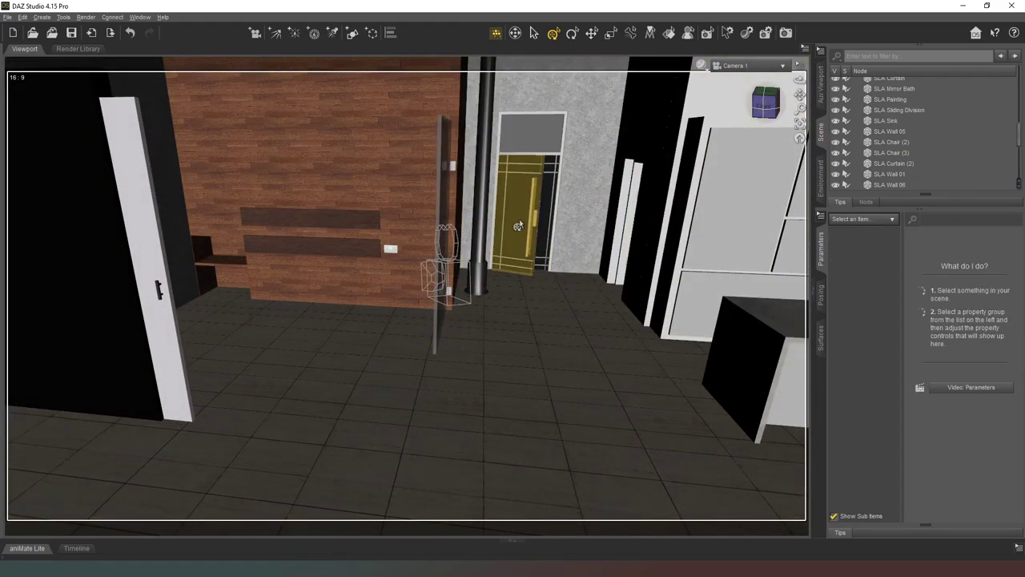
{"action": "left_click", "coordinate": [530, 219]}
{"action": "key", "text": "Delete"}
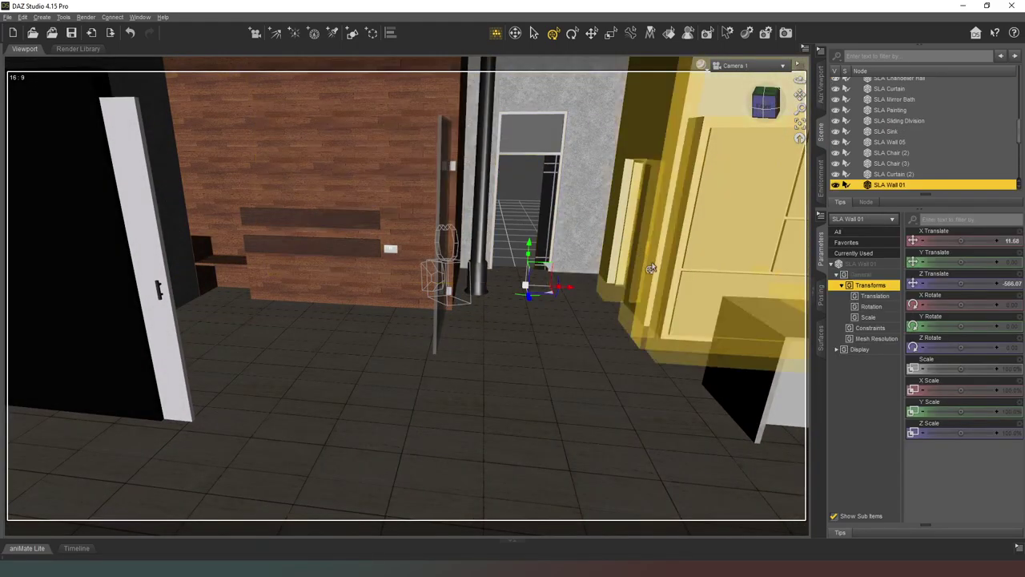
Step: Delete the kitchen island and all of its bar stools
{"action": "left_click_drag", "start_coordinate": [766, 104], "coordinate": [754, 105]}
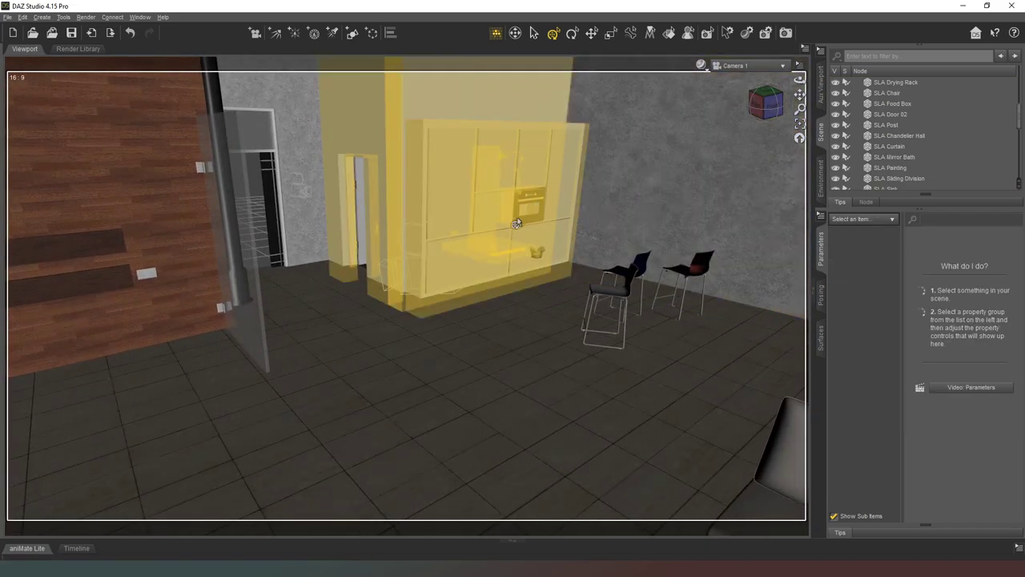
{"action": "left_click", "coordinate": [641, 272]}
{"action": "key", "text": "Delete"}
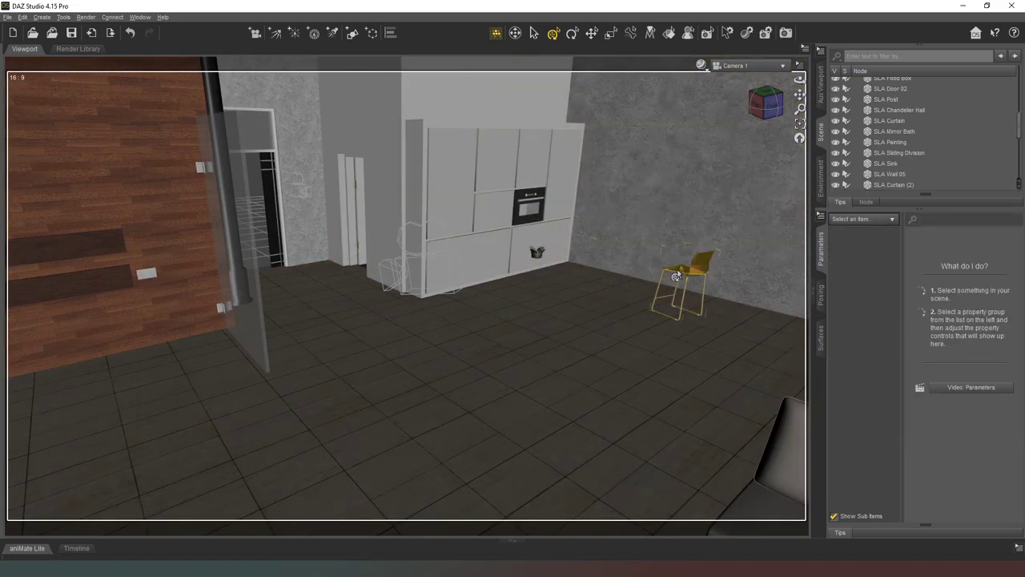
{"action": "left_click", "coordinate": [678, 269]}
{"action": "key", "text": "Delete"}
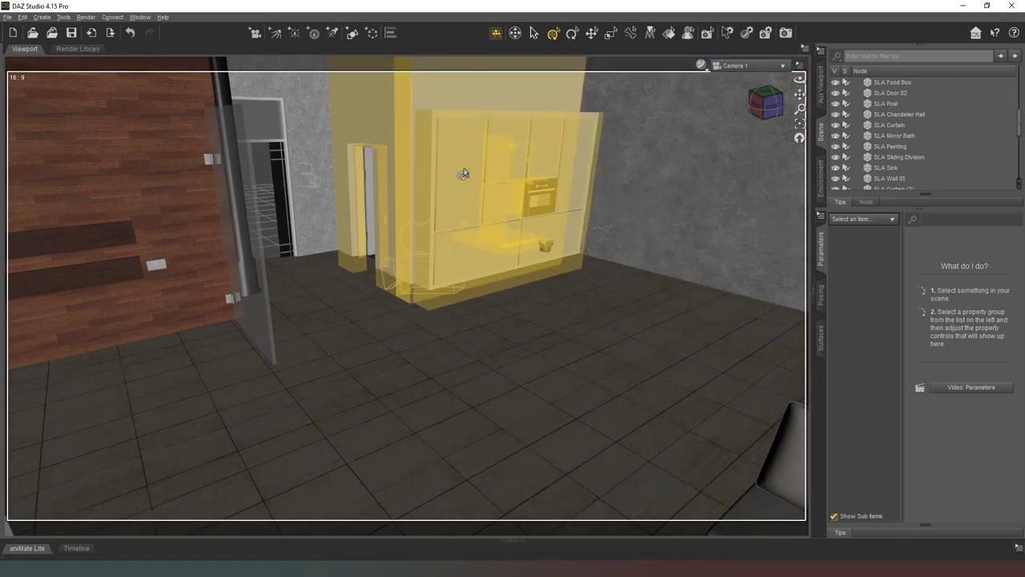
Step: Delete the kitchen cabinets with the oven and the wall block behind them
{"action": "left_click", "coordinate": [489, 272]}
{"action": "key", "text": "Delete"}
{"action": "left_click", "coordinate": [462, 218]}
{"action": "key", "text": "Delete"}
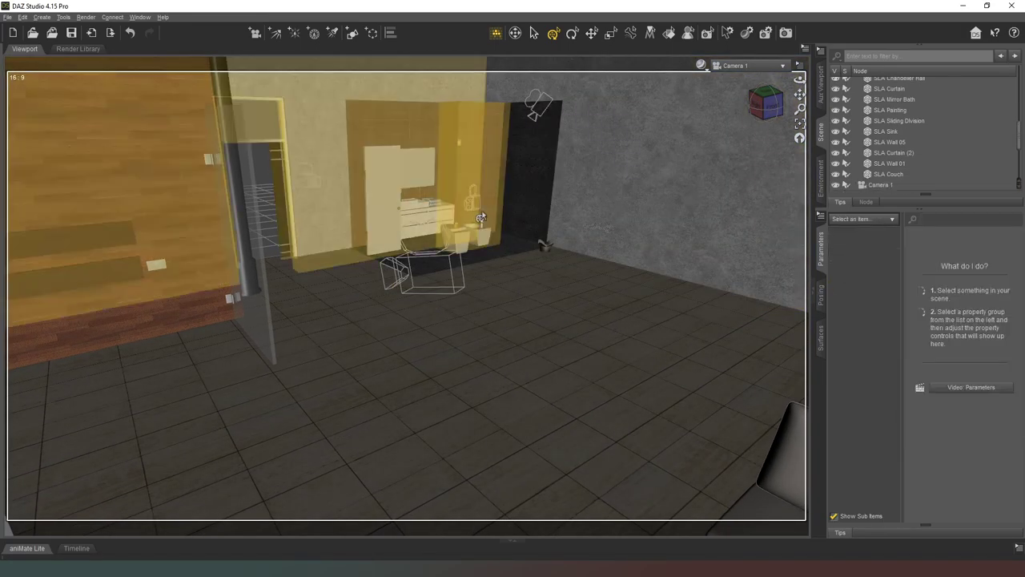
Step: Delete the toilet and bidet and the sink cabinet from the bathroom area
{"action": "left_click", "coordinate": [467, 227]}
{"action": "key", "text": "Delete"}
{"action": "left_click", "coordinate": [458, 217]}
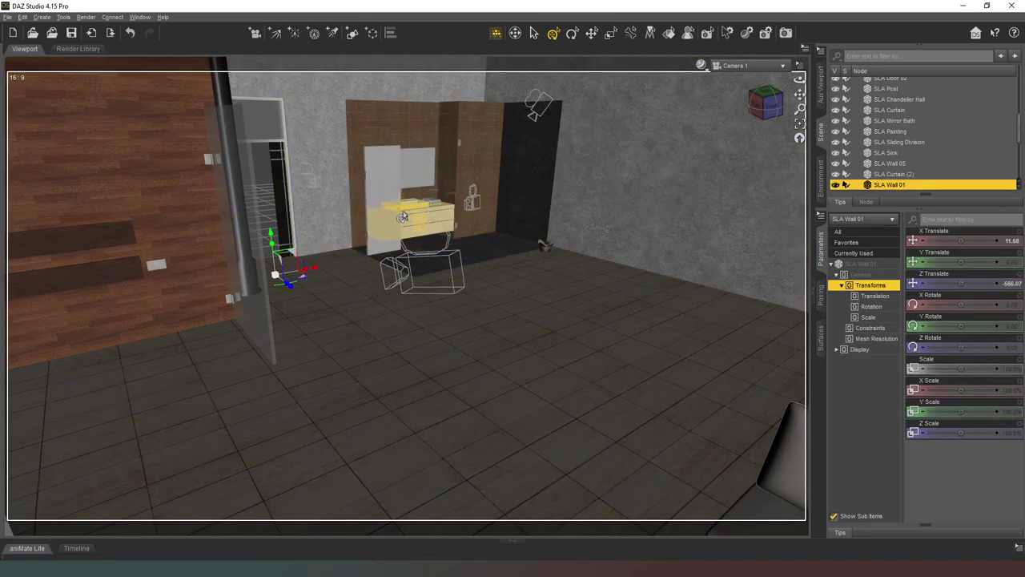
{"action": "left_click", "coordinate": [411, 218]}
{"action": "key", "text": "Delete"}
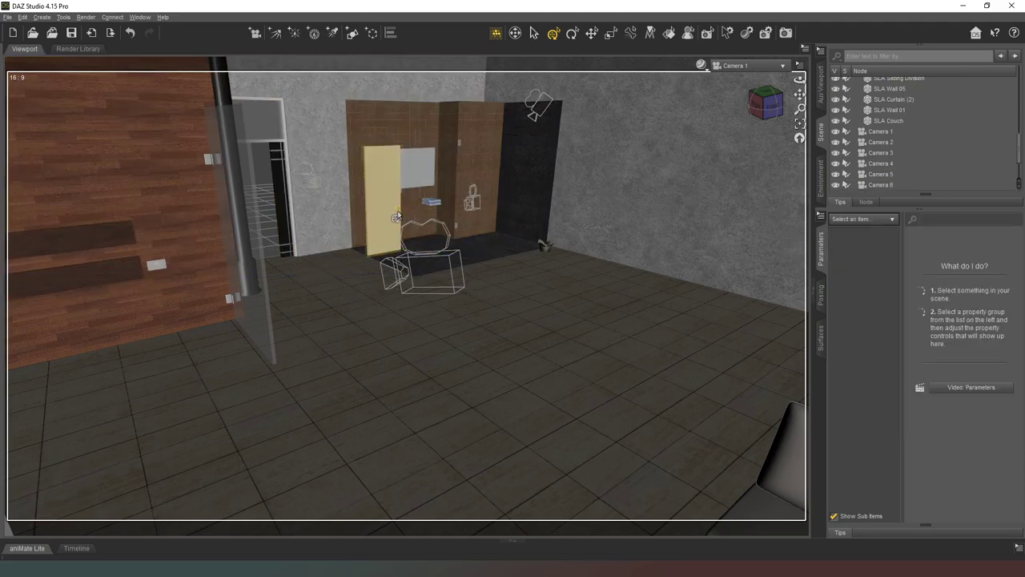
Step: Delete the white bathroom door and the bathroom mirror
{"action": "left_click", "coordinate": [393, 215]}
{"action": "key", "text": "Delete"}
{"action": "left_click", "coordinate": [420, 163]}
{"action": "key", "text": "Delete"}
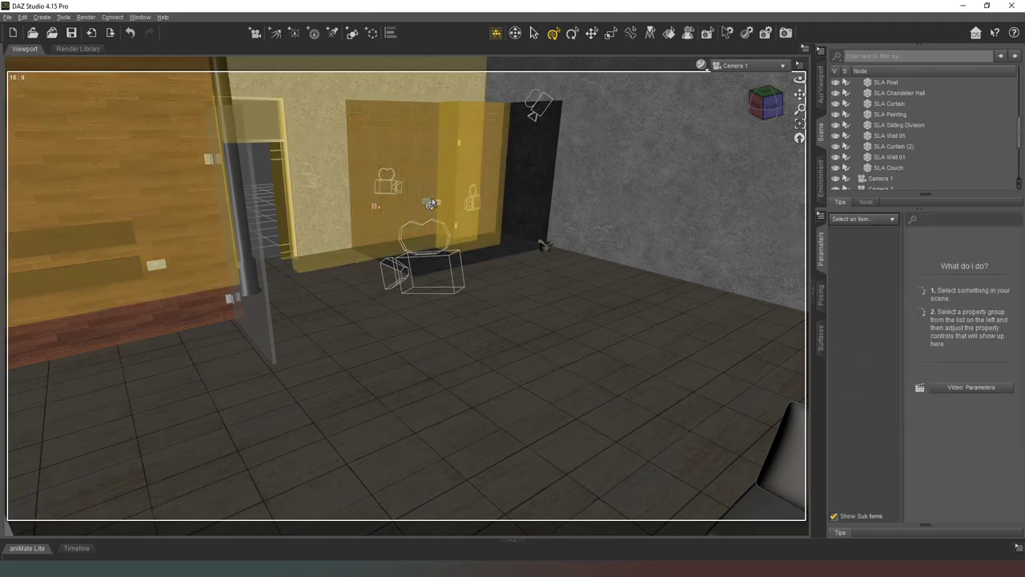
Step: Delete the bathroom towels and the small food box left on the kitchen side
{"action": "left_click", "coordinate": [433, 204]}
{"action": "key", "text": "Delete"}
{"action": "left_click", "coordinate": [543, 250]}
{"action": "key", "text": "Delete"}
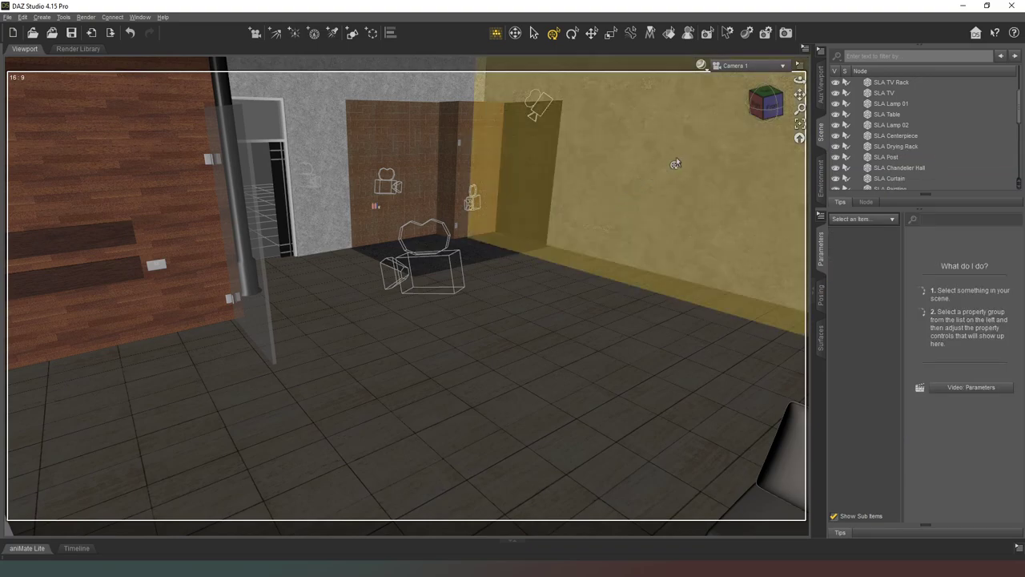
Step: Delete the wood-panelled bedroom wall (SLA Wall 05) and the black column standing next to it
{"action": "mouse_move", "coordinate": [763, 117]}
{"action": "left_mouse_down"}
{"action": "mouse_move", "coordinate": [689, 114]}
{"action": "mouse_move", "coordinate": [776, 117]}
{"action": "left_mouse_up"}
{"action": "left_click", "coordinate": [775, 116]}
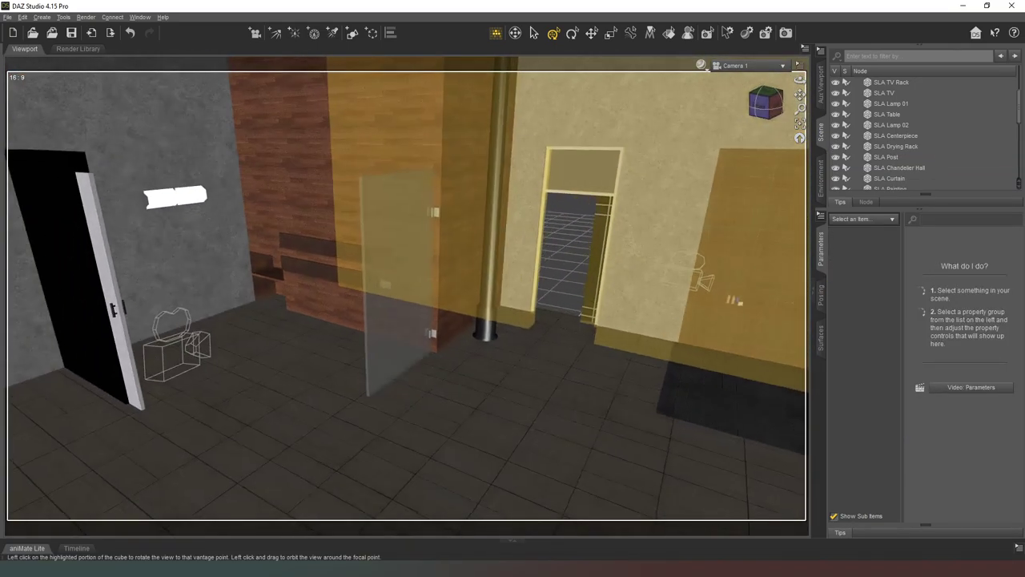
{"action": "left_click", "coordinate": [448, 225]}
{"action": "left_click_drag", "start_coordinate": [770, 89], "coordinate": [762, 96]}
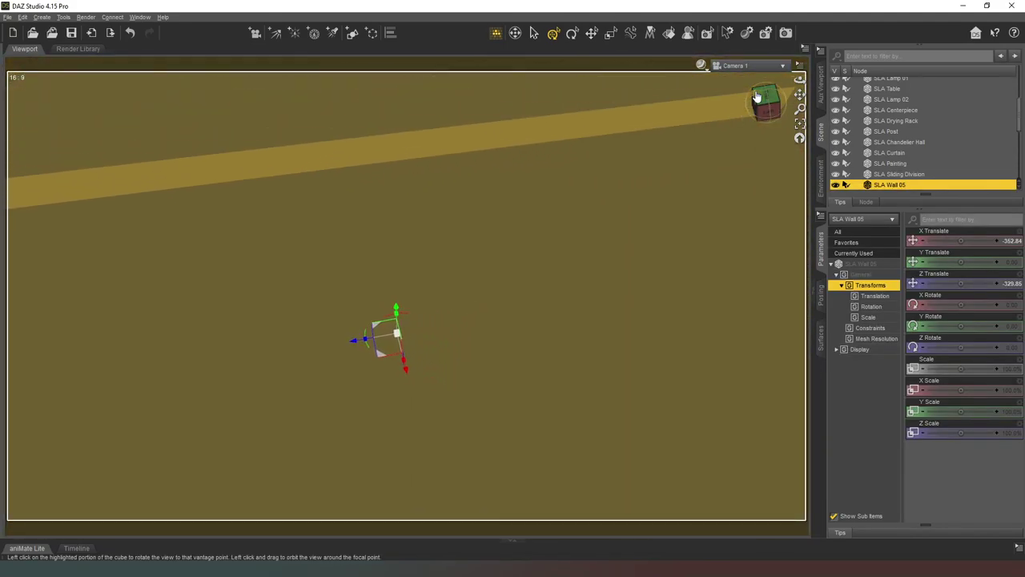
{"action": "left_click", "coordinate": [738, 105]}
{"action": "left_click", "coordinate": [775, 101]}
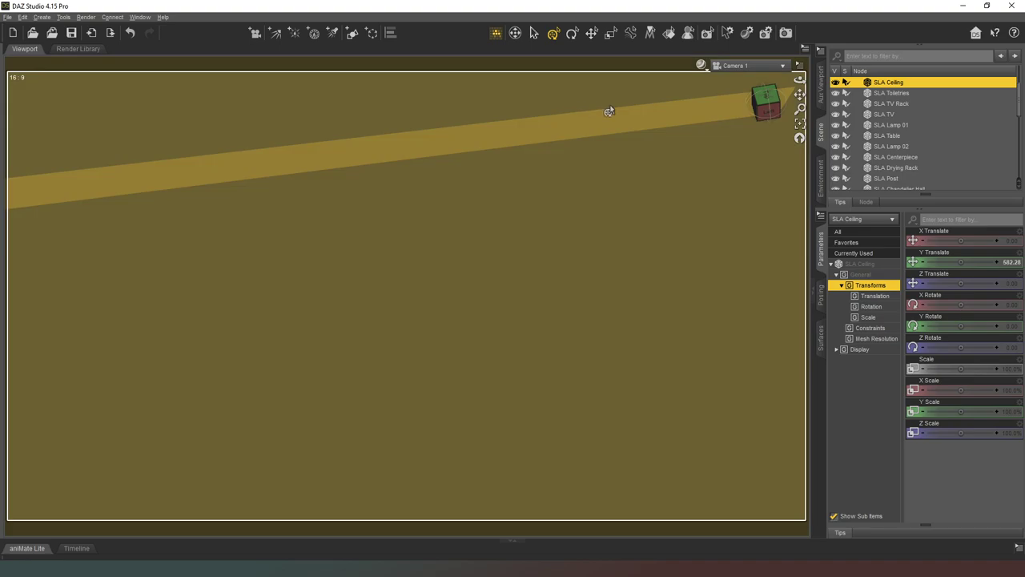
{"action": "left_click", "coordinate": [765, 98]}
{"action": "left_click_drag", "start_coordinate": [764, 102], "coordinate": [748, 107]}
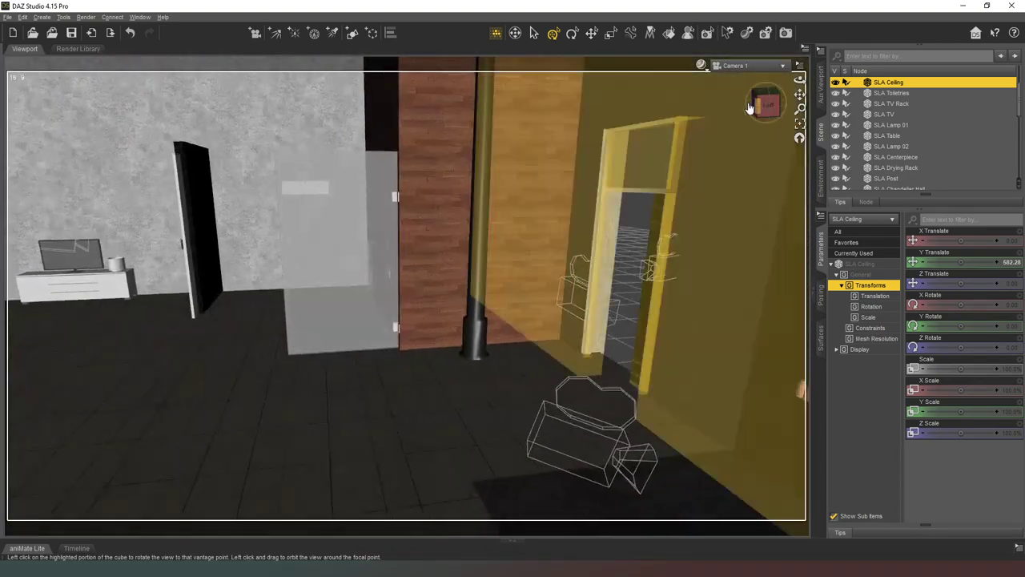
{"action": "left_click", "coordinate": [748, 107]}
{"action": "left_click", "coordinate": [456, 265]}
{"action": "key", "text": "Delete"}
{"action": "left_click", "coordinate": [484, 264]}
{"action": "key", "text": "Delete"}
Step: Delete the wire drying rack (SLA Drying Rack) near the couch
{"action": "left_click_drag", "start_coordinate": [760, 112], "coordinate": [765, 105]}
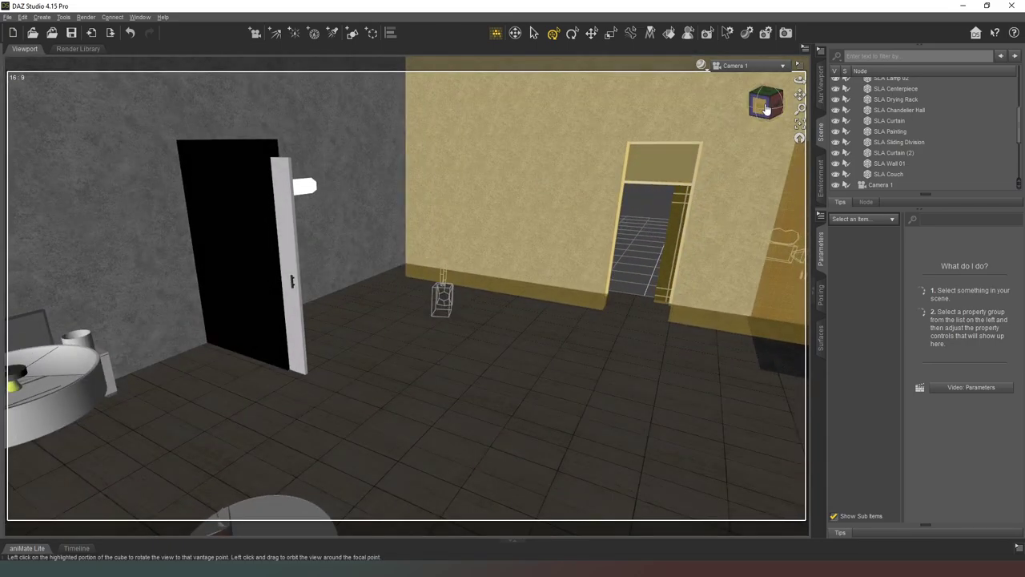
{"action": "left_click", "coordinate": [766, 110]}
{"action": "mouse_move", "coordinate": [781, 113]}
{"action": "left_mouse_down"}
{"action": "mouse_move", "coordinate": [765, 103]}
{"action": "mouse_move", "coordinate": [782, 99]}
{"action": "left_mouse_up"}
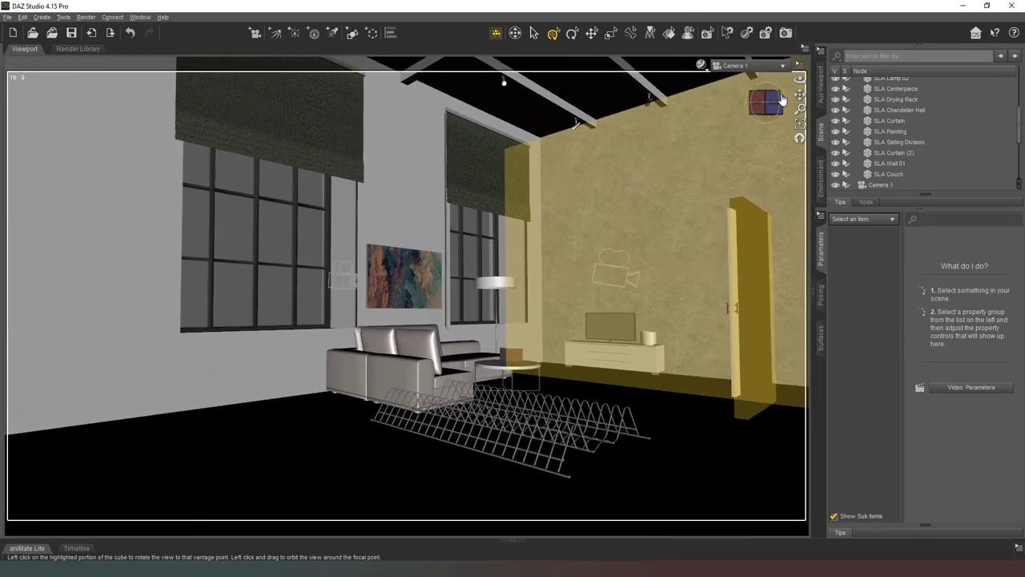
{"action": "left_click", "coordinate": [480, 390]}
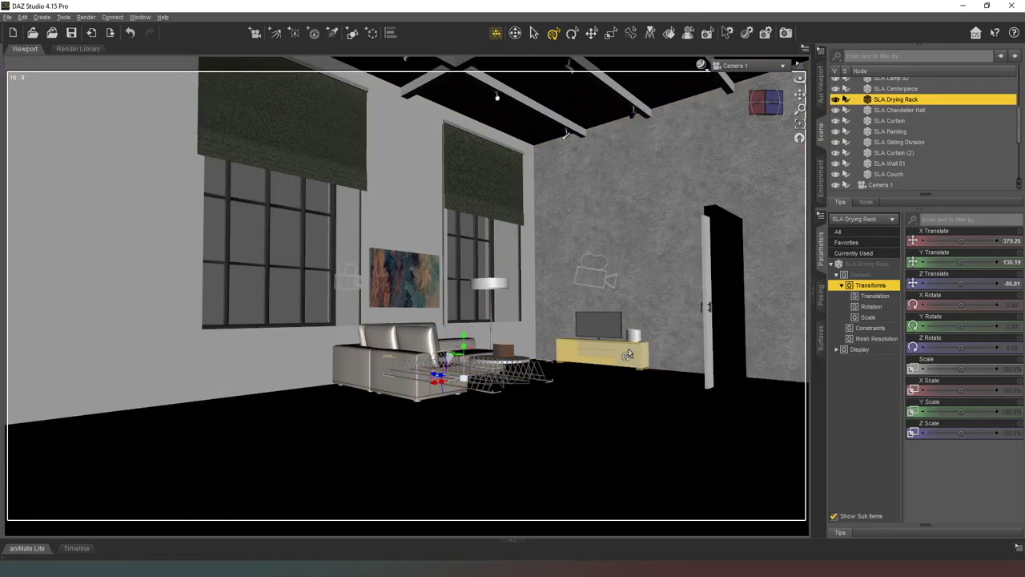
{"action": "key", "text": "Delete"}
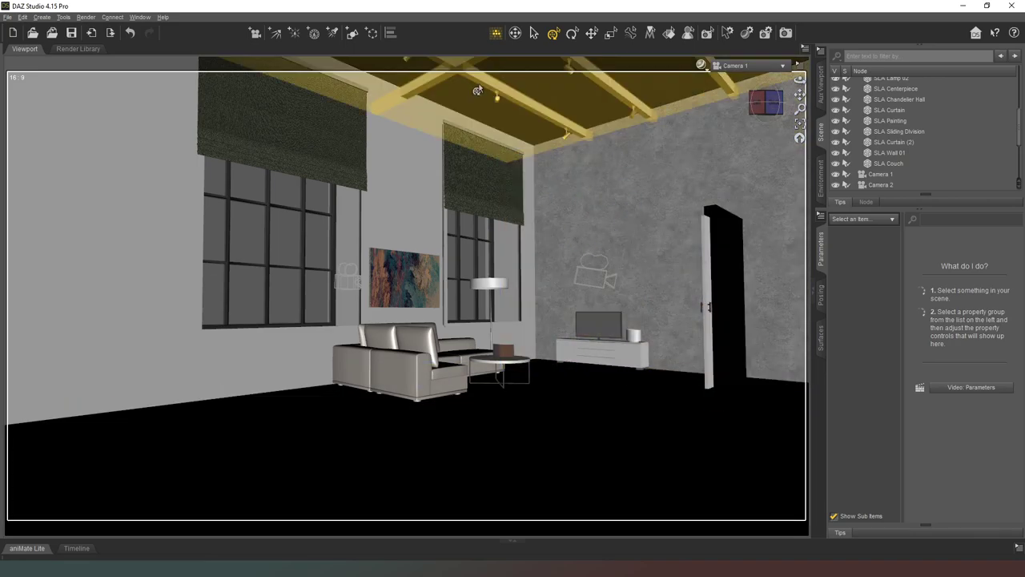
Step: Set the Emission Color of the LED Living surface on SLA Ceiling to black (0.00, 0.00, 0.00)
{"action": "left_click", "coordinate": [497, 102]}
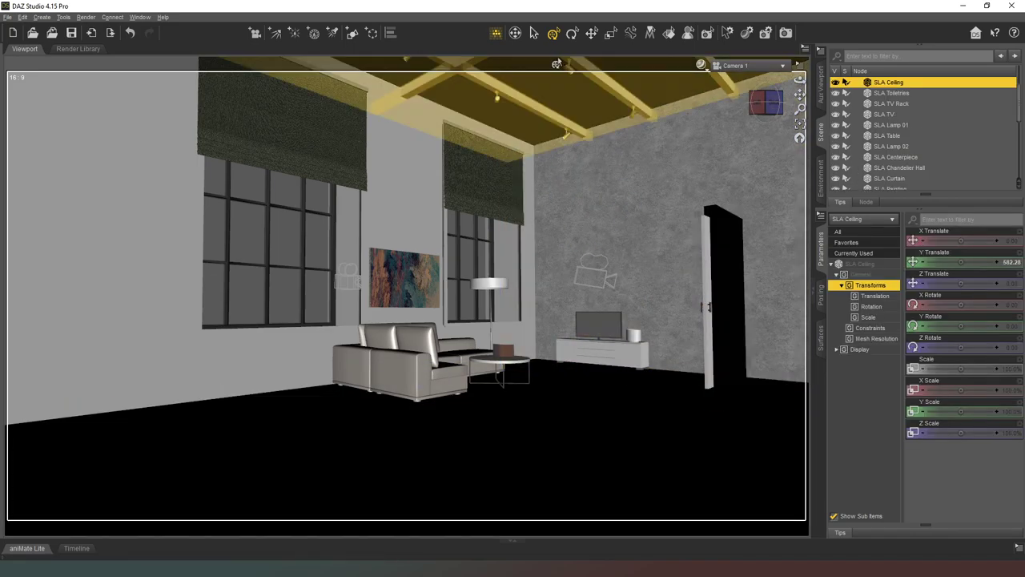
{"action": "left_click", "coordinate": [664, 37]}
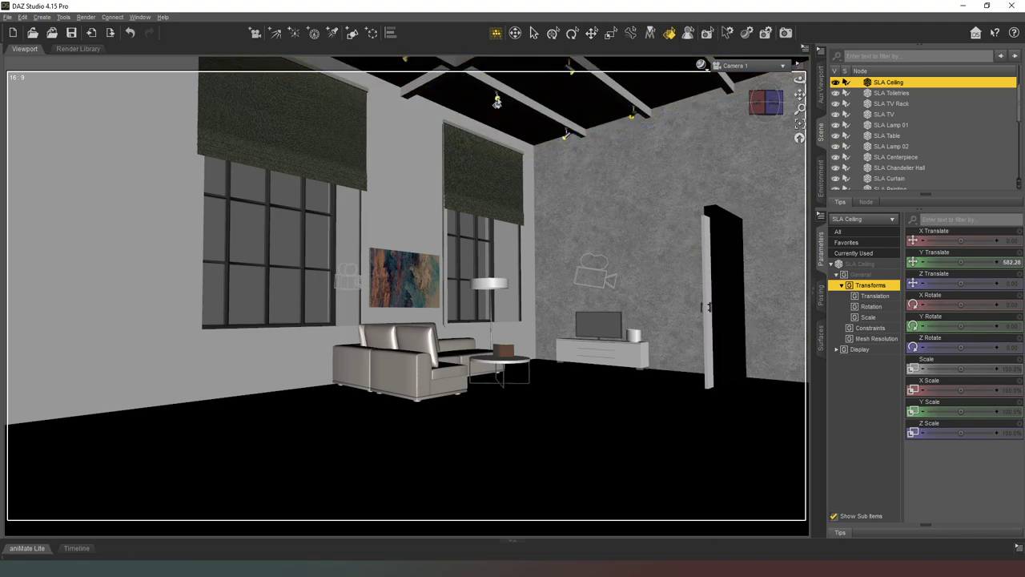
{"action": "left_click", "coordinate": [820, 340]}
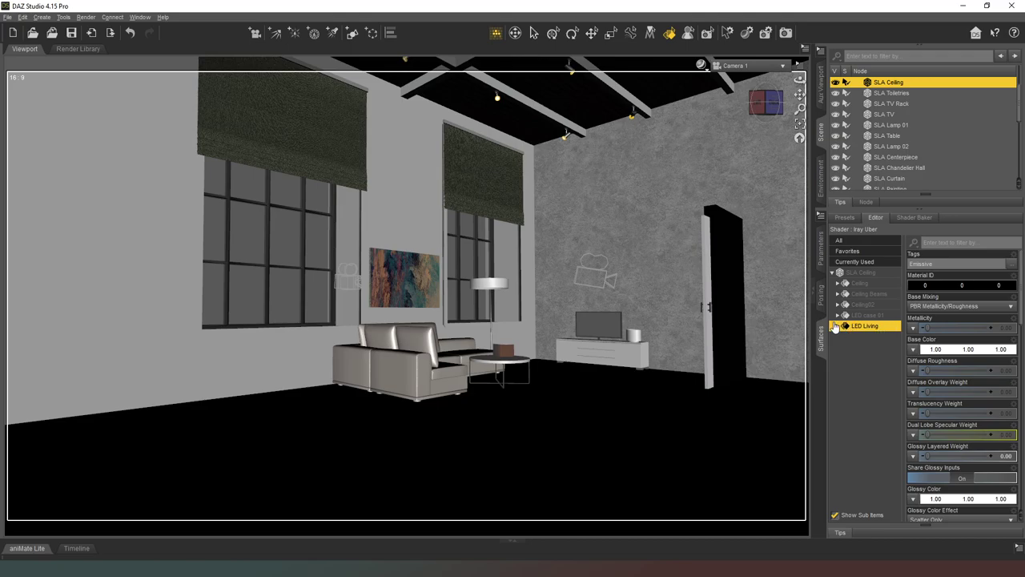
{"action": "left_click", "coordinate": [837, 327]}
{"action": "left_click", "coordinate": [868, 390]}
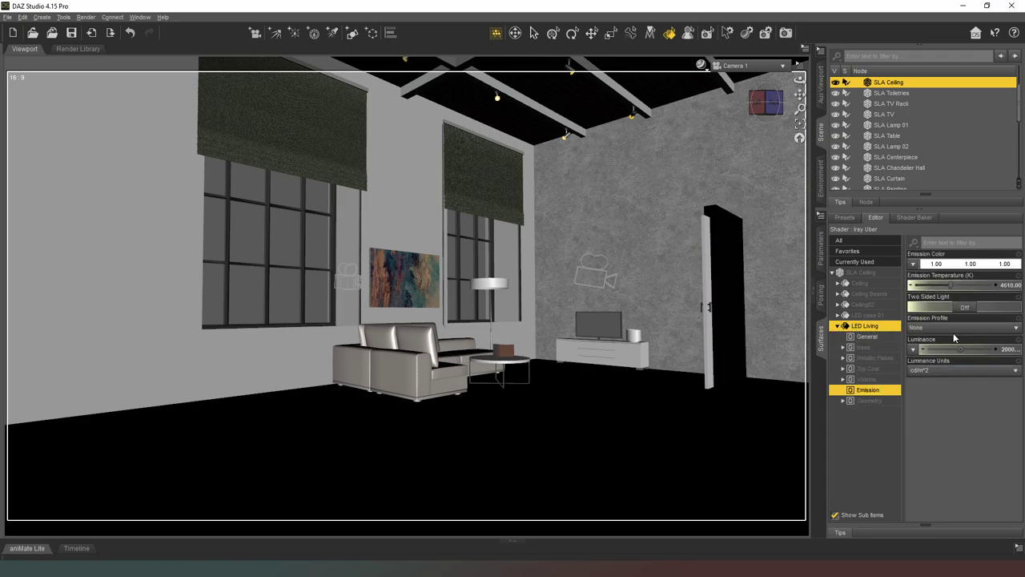
{"action": "left_click", "coordinate": [947, 265]}
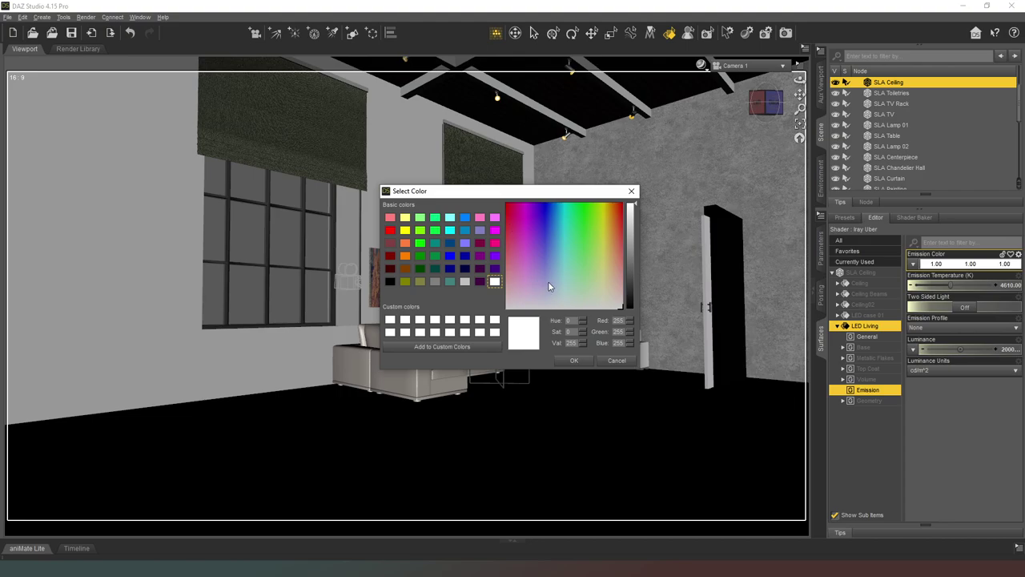
{"action": "left_click_drag", "start_coordinate": [631, 258], "coordinate": [632, 310]}
{"action": "left_click", "coordinate": [574, 360]}
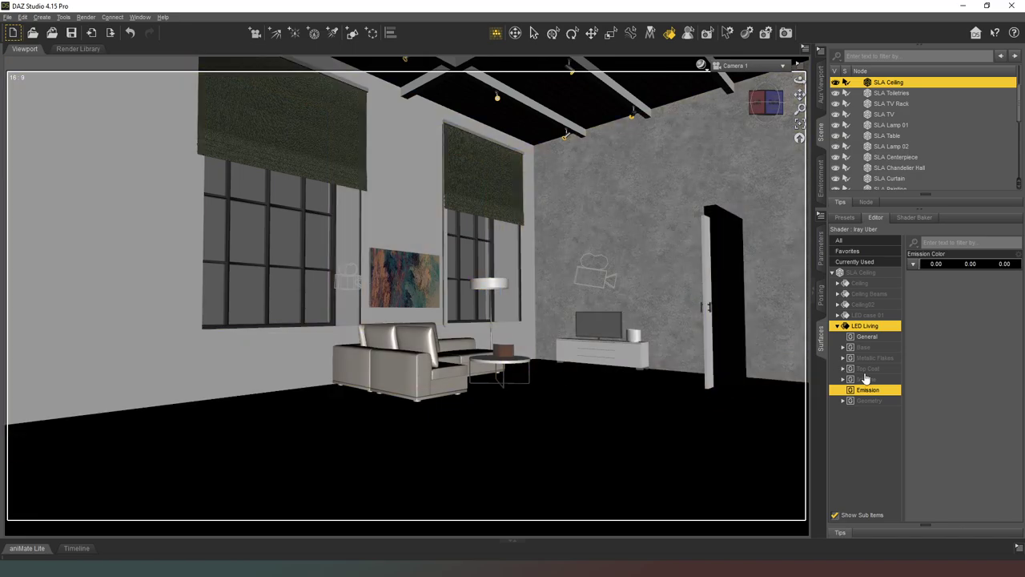
Step: Check the Emission settings of the LED case 01 surface on SLA Ceiling
{"action": "left_click", "coordinate": [858, 316]}
{"action": "left_click", "coordinate": [837, 324]}
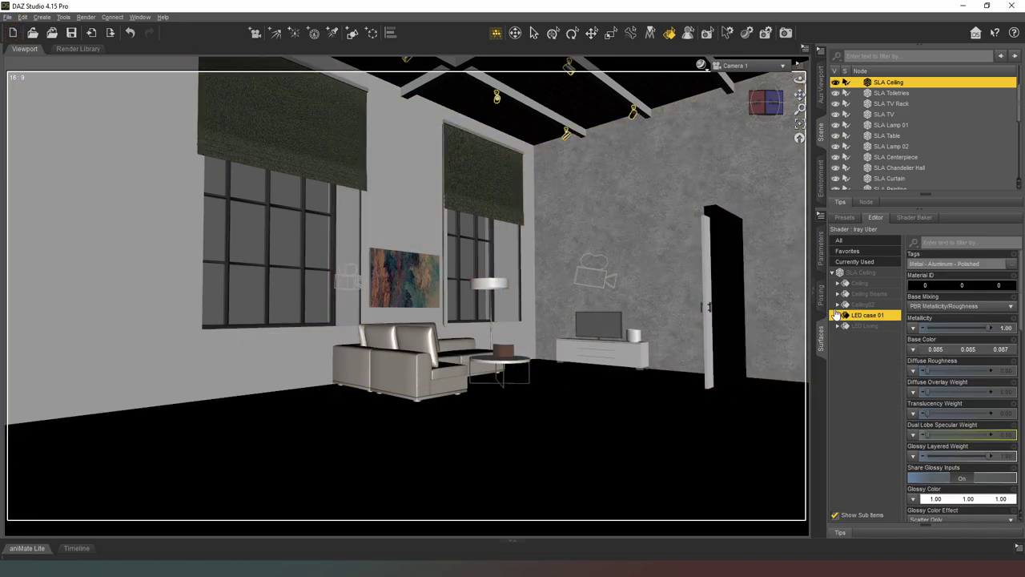
{"action": "left_click", "coordinate": [839, 315]}
{"action": "left_click", "coordinate": [872, 382]}
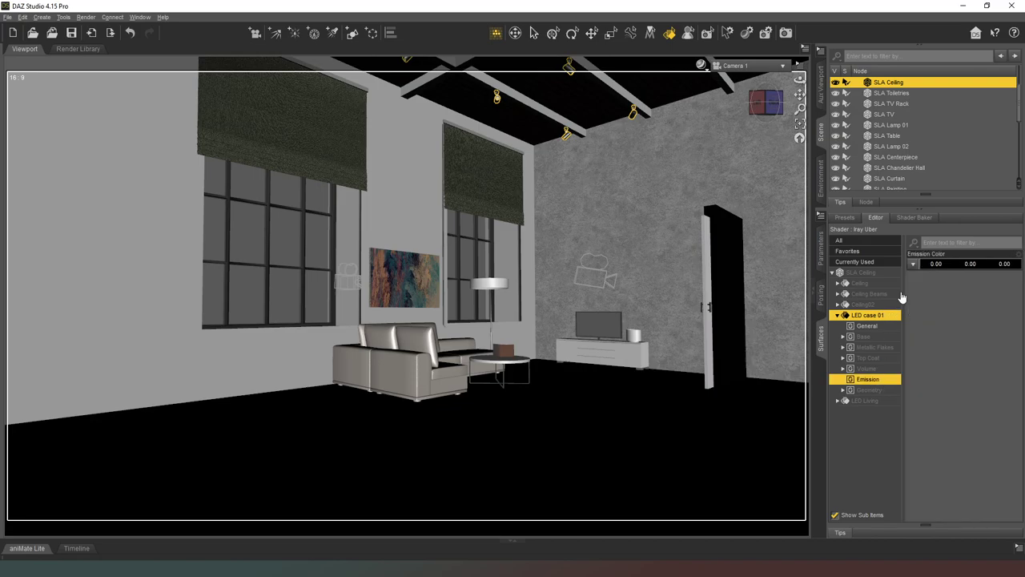
{"action": "left_click", "coordinate": [838, 319]}
Step: Look through the surface settings of the LED Lamp surface on the floor lamp SLA Lamp 01
{"action": "left_click", "coordinate": [488, 283]}
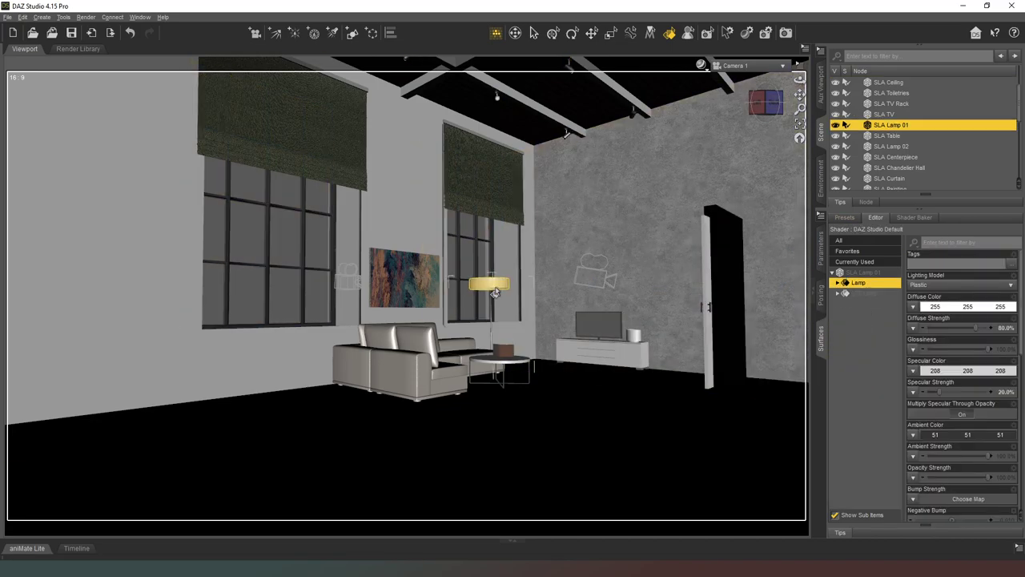
{"action": "left_click", "coordinate": [863, 304]}
{"action": "left_click", "coordinate": [837, 306]}
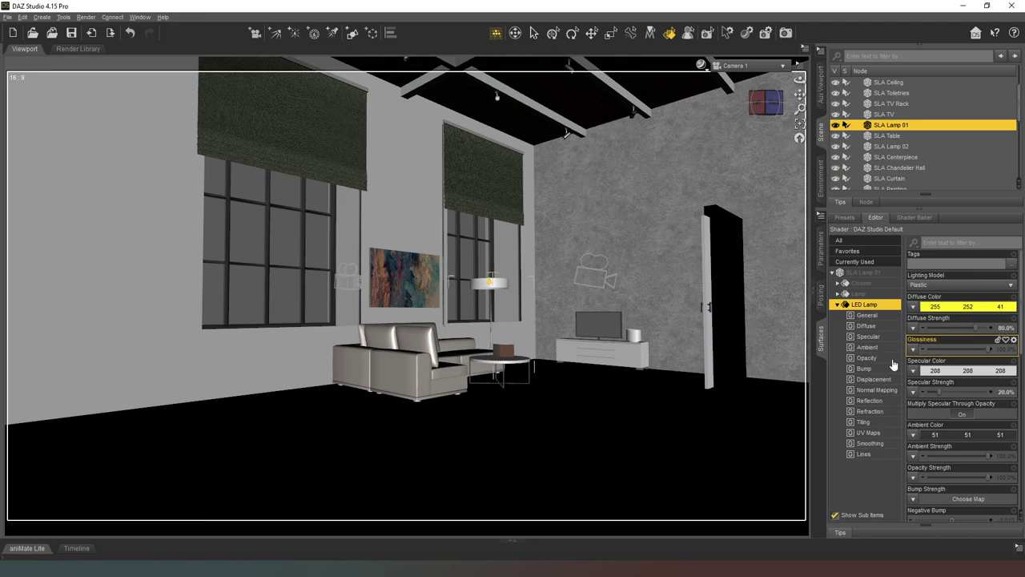
{"action": "scroll", "coordinate": [966, 416], "scroll_direction": "down", "scroll_amount": 3}
{"action": "scroll", "coordinate": [972, 421], "scroll_direction": "up", "scroll_amount": 3}
{"action": "scroll", "coordinate": [972, 420], "scroll_direction": "up", "scroll_amount": 1}
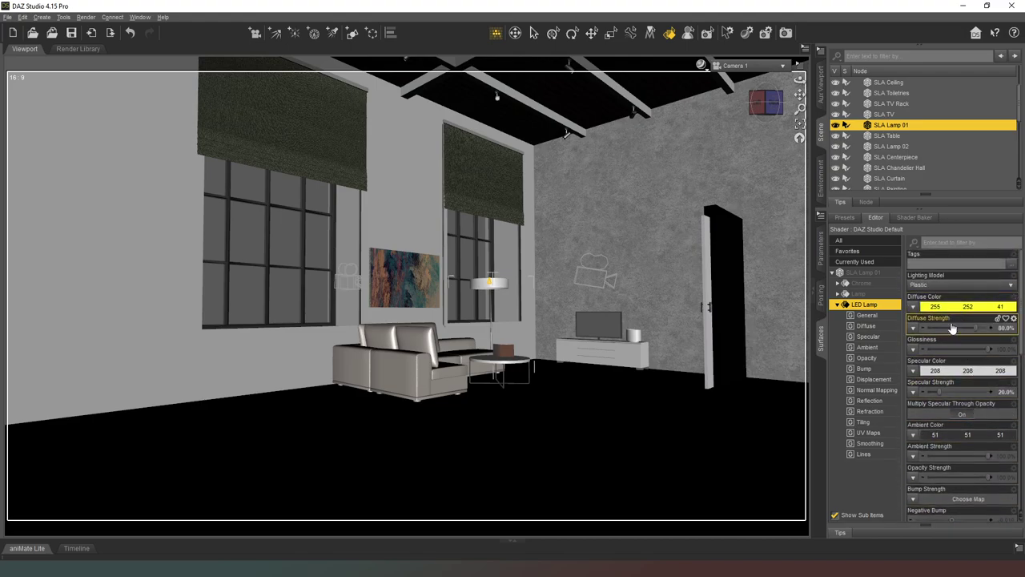
{"action": "scroll", "coordinate": [973, 400], "scroll_direction": "down", "scroll_amount": 3}
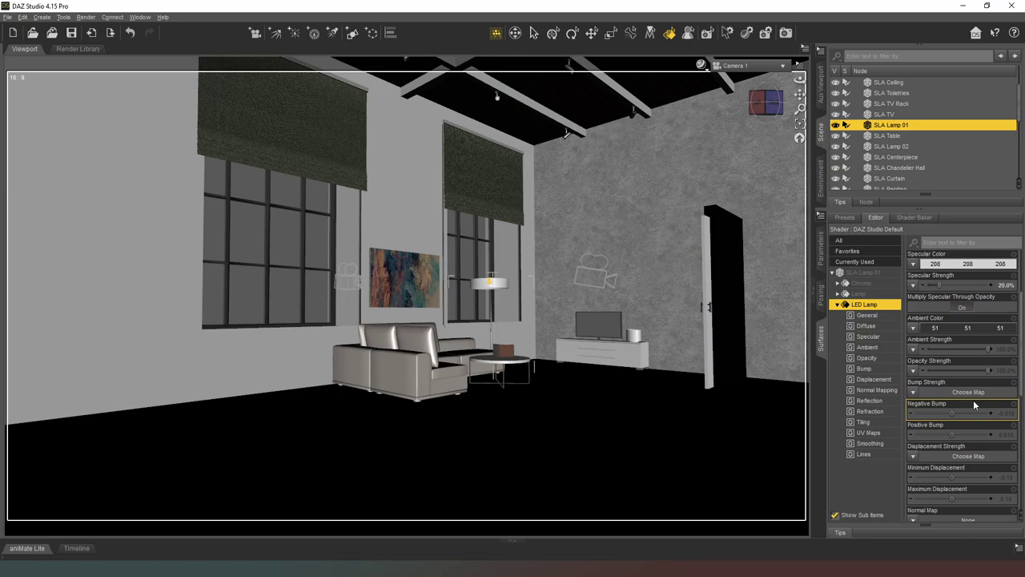
{"action": "scroll", "coordinate": [974, 404], "scroll_direction": "down", "scroll_amount": 6}
{"action": "scroll", "coordinate": [977, 409], "scroll_direction": "down", "scroll_amount": 2}
{"action": "scroll", "coordinate": [977, 409], "scroll_direction": "up", "scroll_amount": 11}
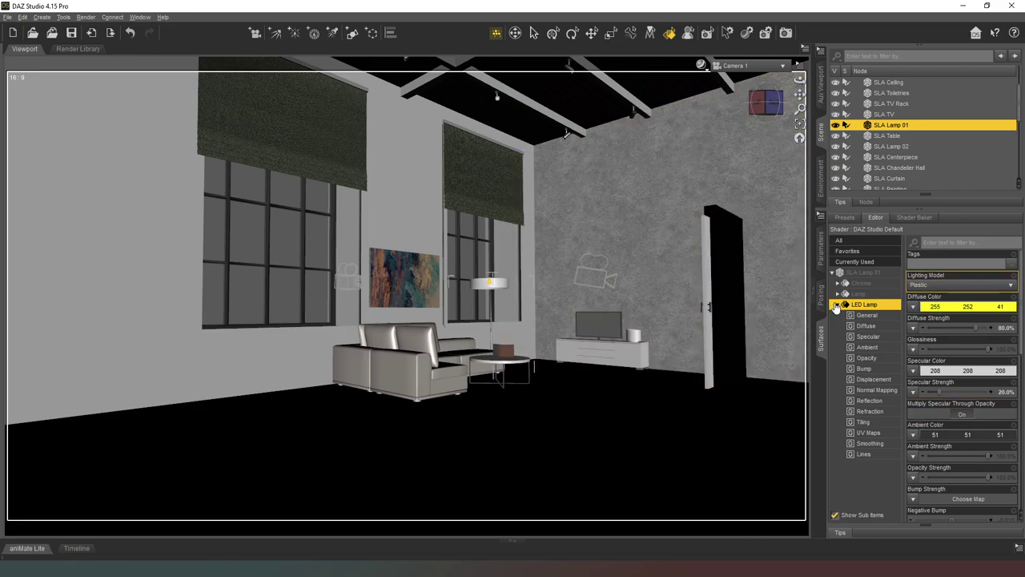
{"action": "left_click", "coordinate": [837, 305]}
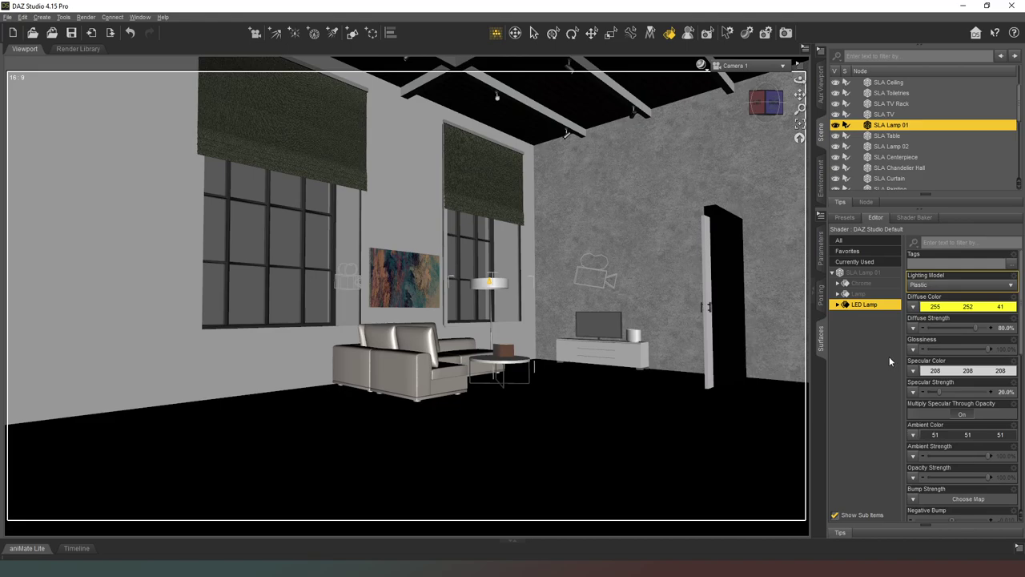
Step: Delete the painting (SLA Painting) hanging between the two windows
{"action": "left_click", "coordinate": [821, 257]}
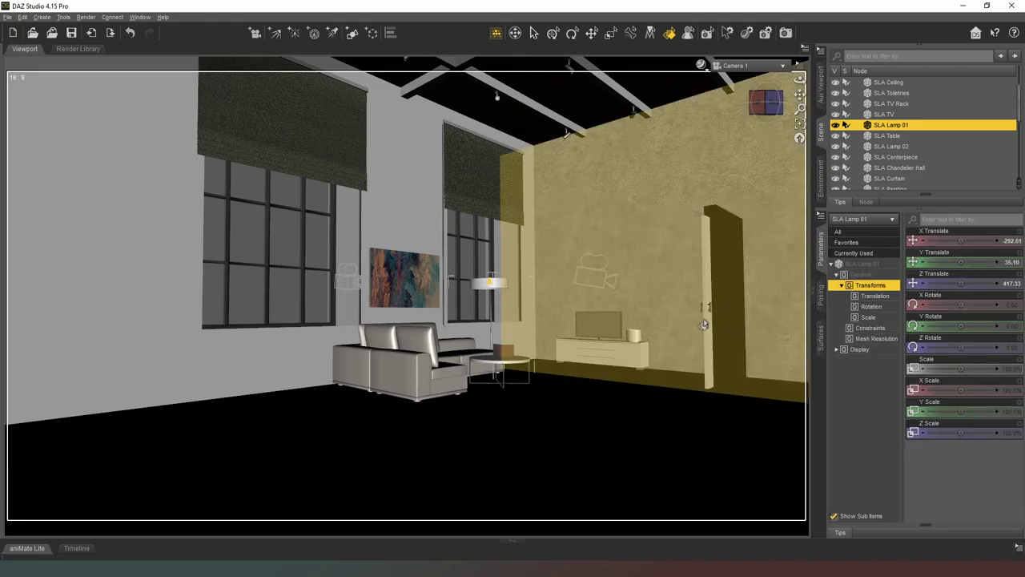
{"action": "left_click", "coordinate": [405, 279]}
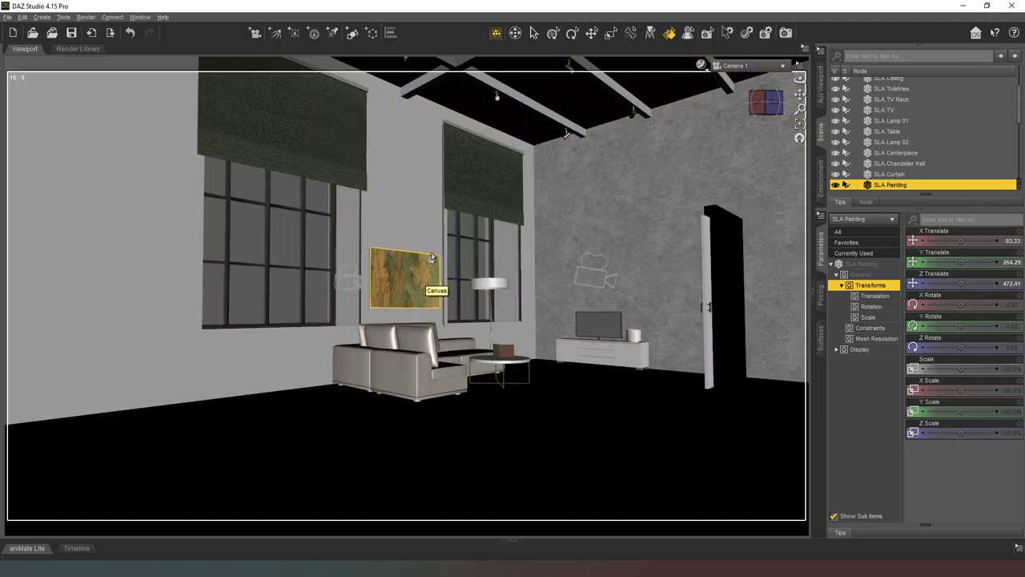
{"action": "key", "text": "Delete"}
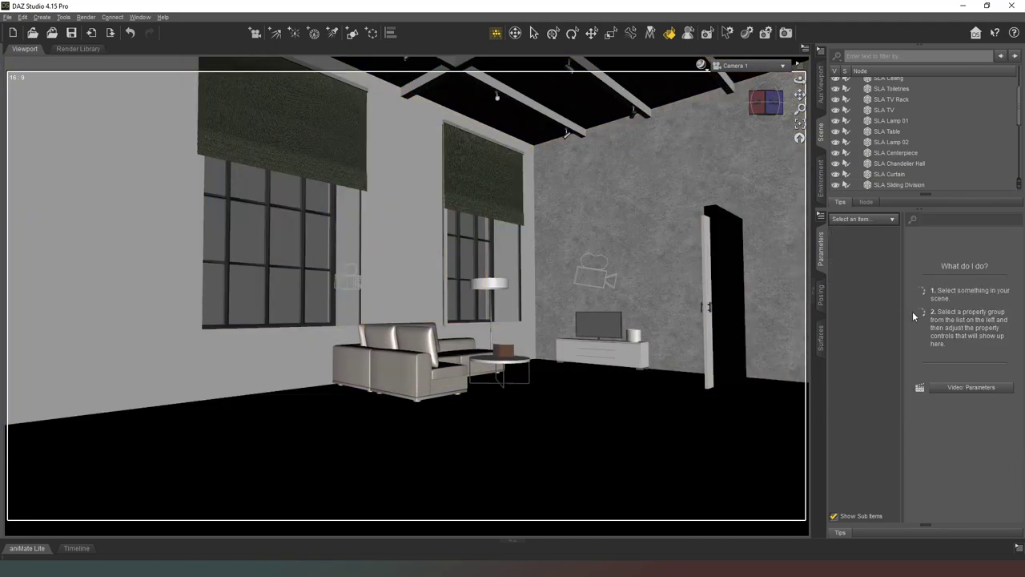
Step: Try to shift SLA Wall 01 along the Z axis to -577.93, and undo the move
{"action": "mouse_move", "coordinate": [773, 113]}
{"action": "left_mouse_down"}
{"action": "mouse_move", "coordinate": [753, 144]}
{"action": "mouse_move", "coordinate": [697, 116]}
{"action": "mouse_move", "coordinate": [577, 145]}
{"action": "left_mouse_up"}
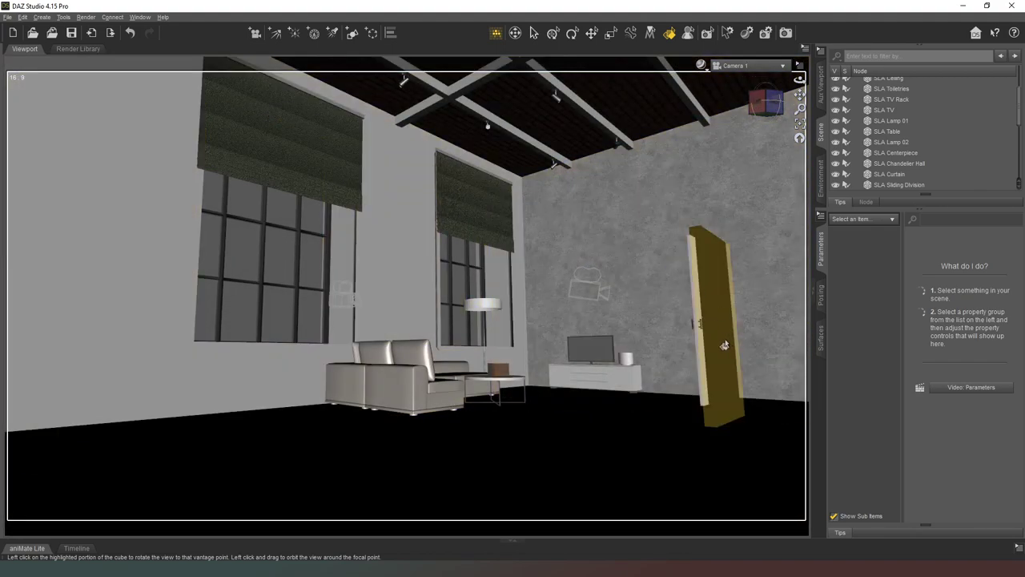
{"action": "mouse_move", "coordinate": [752, 102]}
{"action": "left_mouse_down"}
{"action": "mouse_move", "coordinate": [770, 114]}
{"action": "mouse_move", "coordinate": [756, 101]}
{"action": "mouse_move", "coordinate": [765, 105]}
{"action": "mouse_move", "coordinate": [750, 123]}
{"action": "mouse_move", "coordinate": [707, 105]}
{"action": "mouse_move", "coordinate": [765, 107]}
{"action": "mouse_move", "coordinate": [618, 154]}
{"action": "mouse_move", "coordinate": [633, 122]}
{"action": "mouse_move", "coordinate": [756, 126]}
{"action": "mouse_move", "coordinate": [760, 113]}
{"action": "left_mouse_up"}
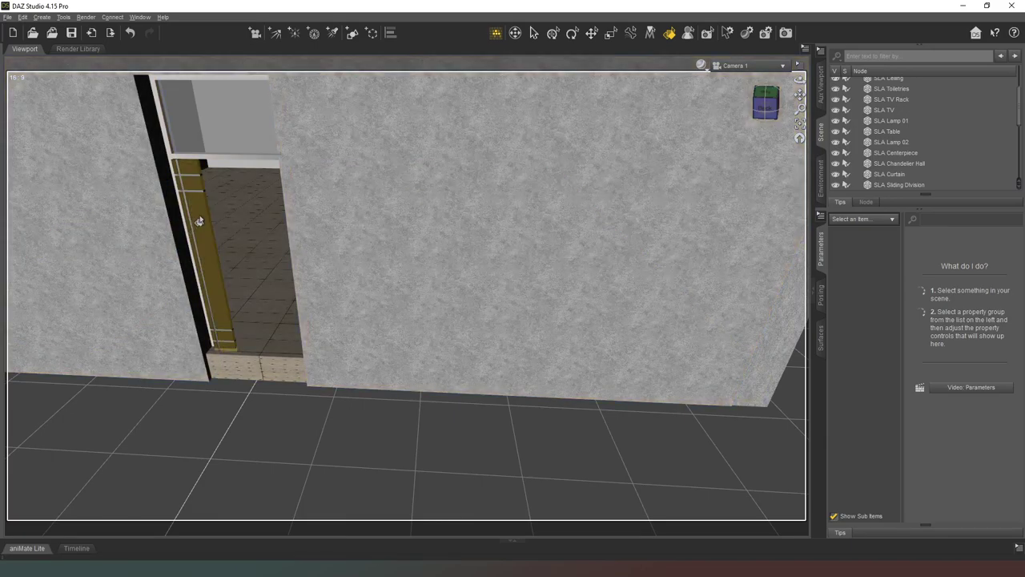
{"action": "left_click", "coordinate": [199, 221]}
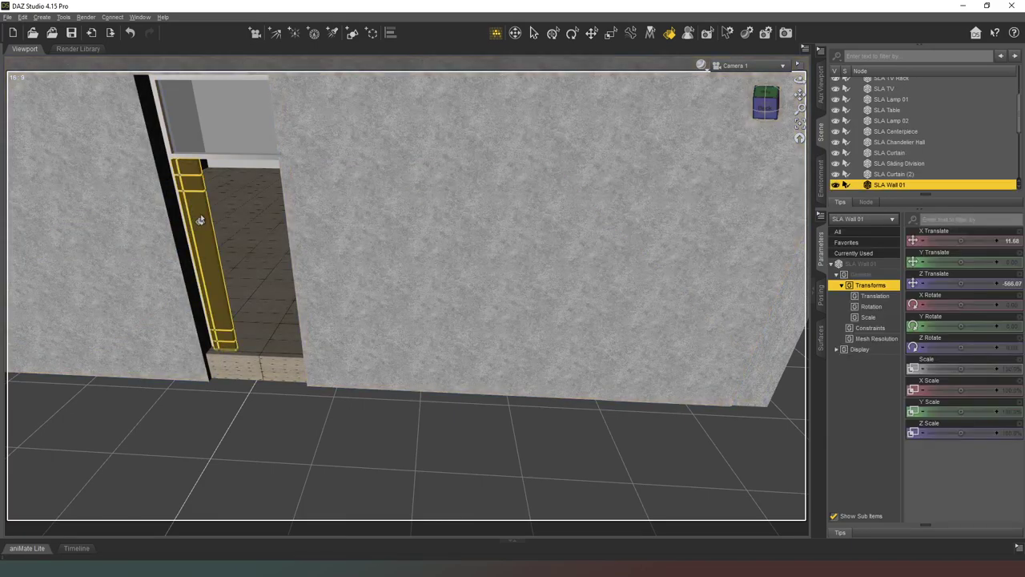
{"action": "middle_click_drag", "start_coordinate": [285, 213], "coordinate": [296, 212]}
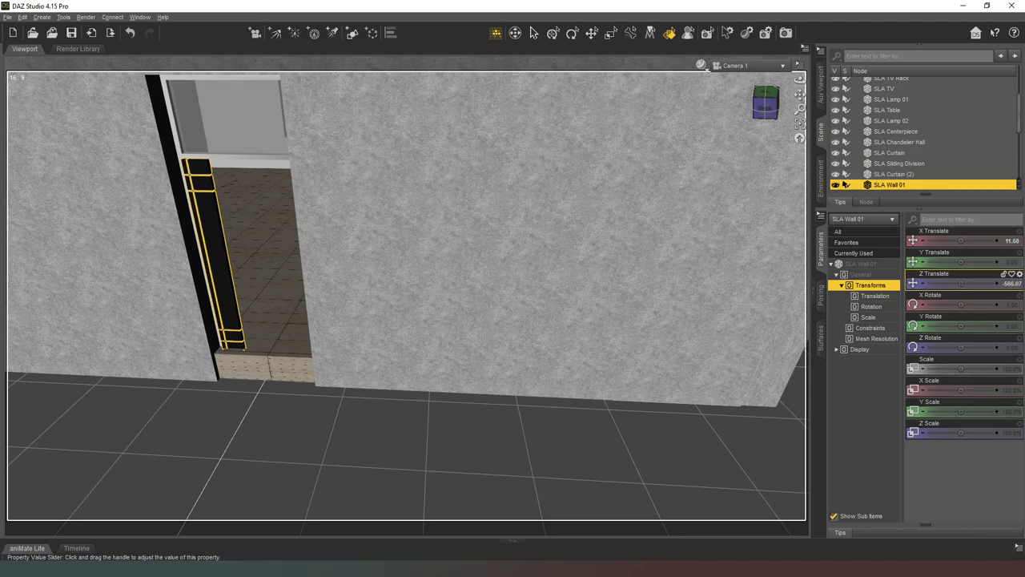
{"action": "left_click_drag", "start_coordinate": [961, 283], "coordinate": [951, 284]}
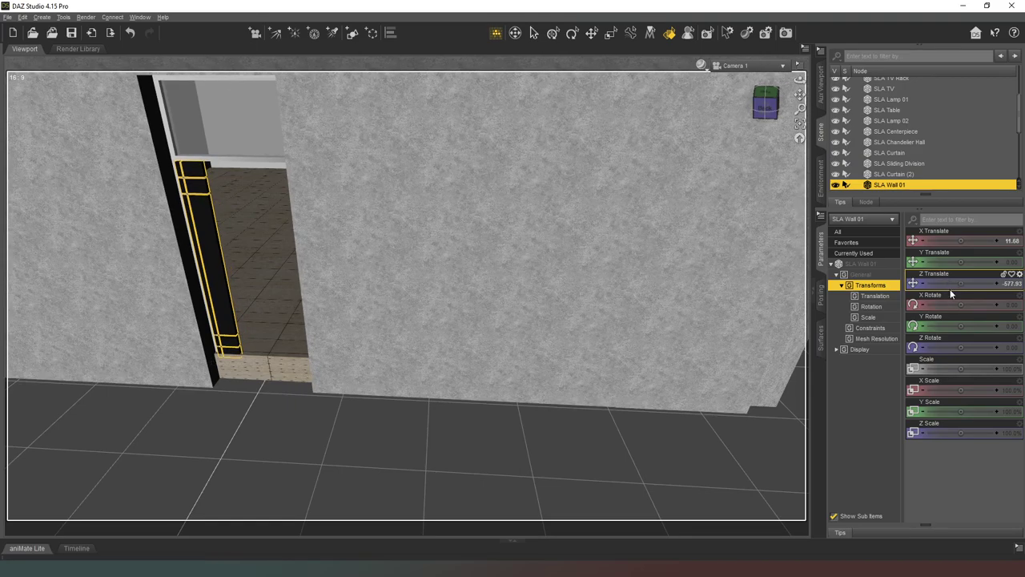
{"action": "key", "text": "ctrl+z"}
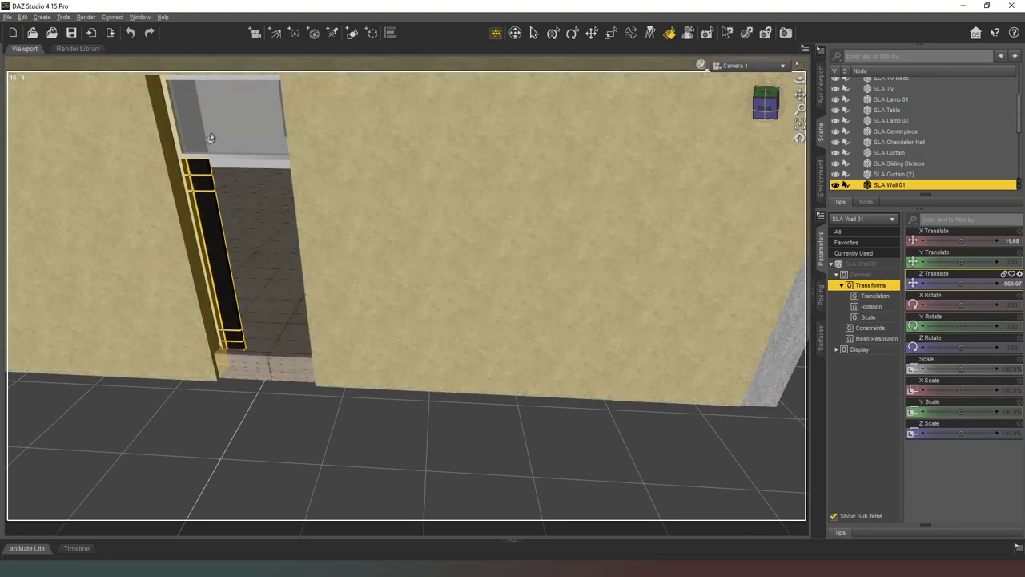
Step: Collapse the Studio Loft Apartment group and delete all the preset cameras, Camera 1 through Camera 10
{"action": "left_click_drag", "start_coordinate": [764, 109], "coordinate": [775, 85]}
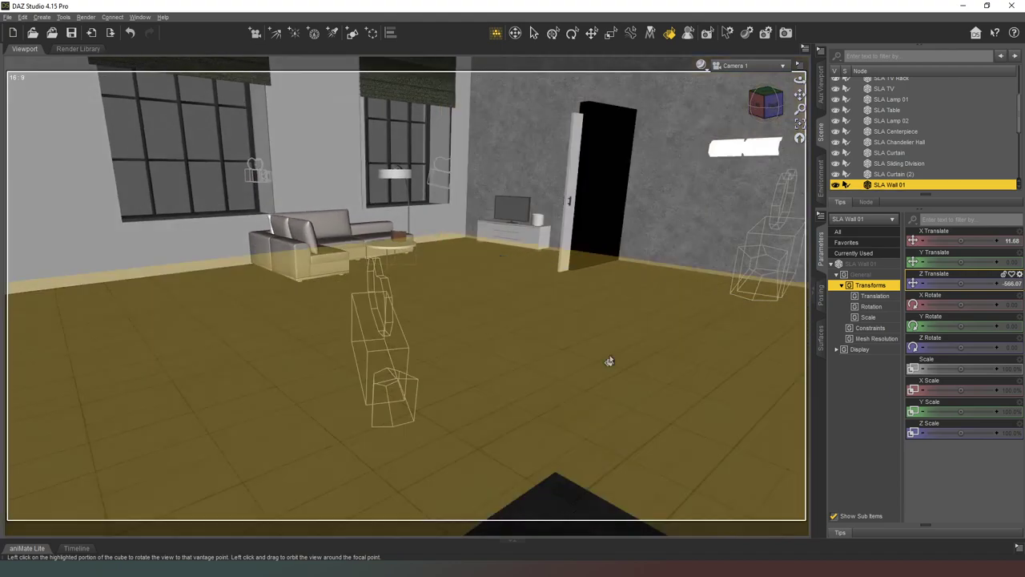
{"action": "left_click", "coordinate": [608, 361]}
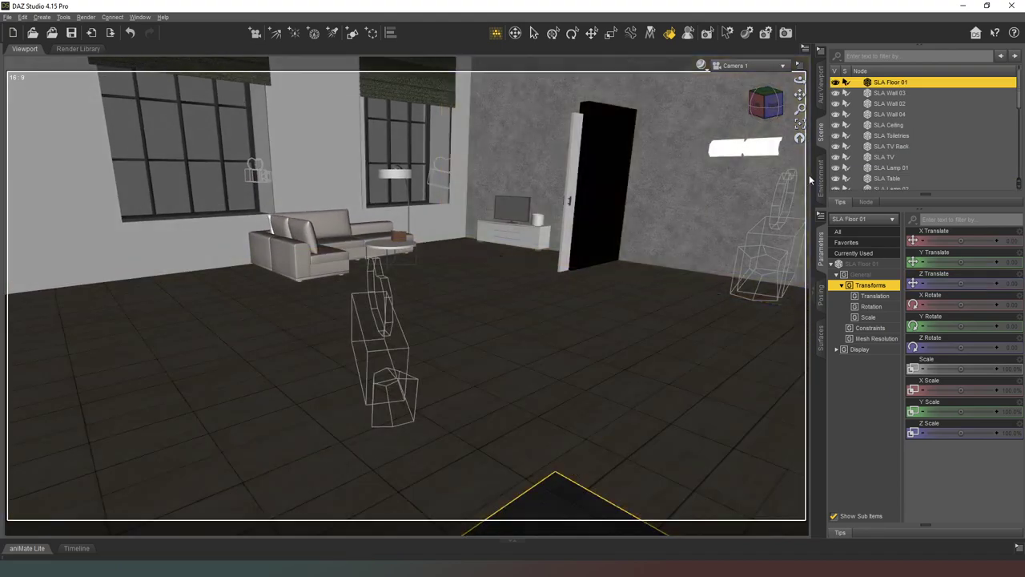
{"action": "scroll", "coordinate": [913, 100], "scroll_direction": "up", "scroll_amount": 1}
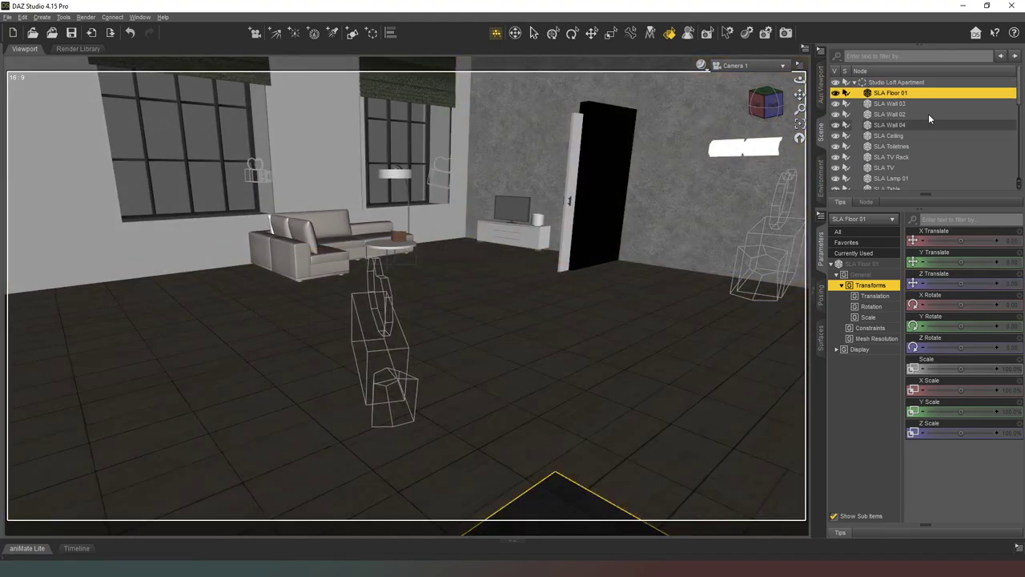
{"action": "left_click", "coordinate": [854, 82]}
{"action": "left_click", "coordinate": [868, 92]}
{"action": "scroll", "coordinate": [913, 148], "scroll_direction": "down", "scroll_amount": 1}
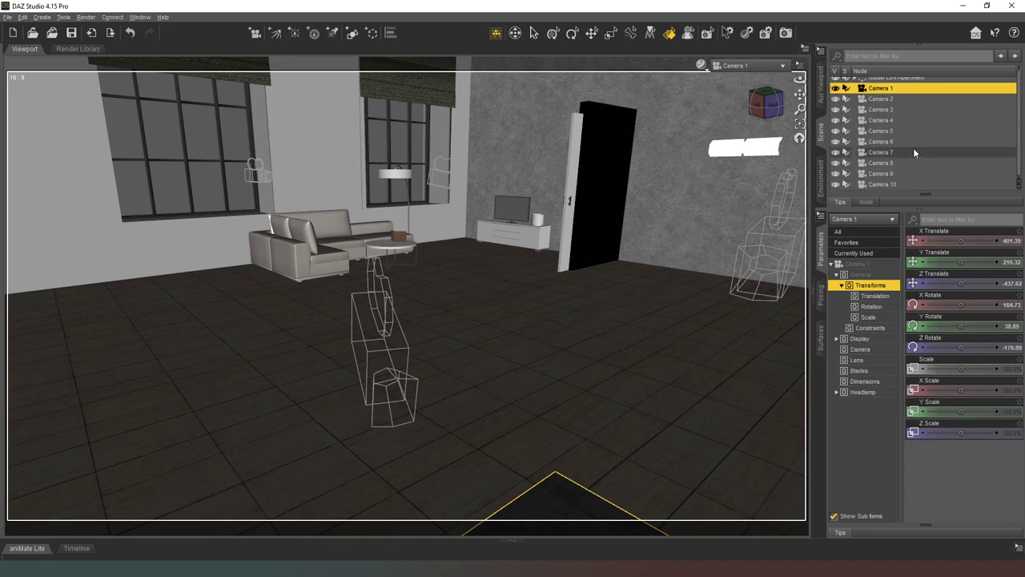
{"action": "left_click", "coordinate": [880, 184], "text": "shift"}
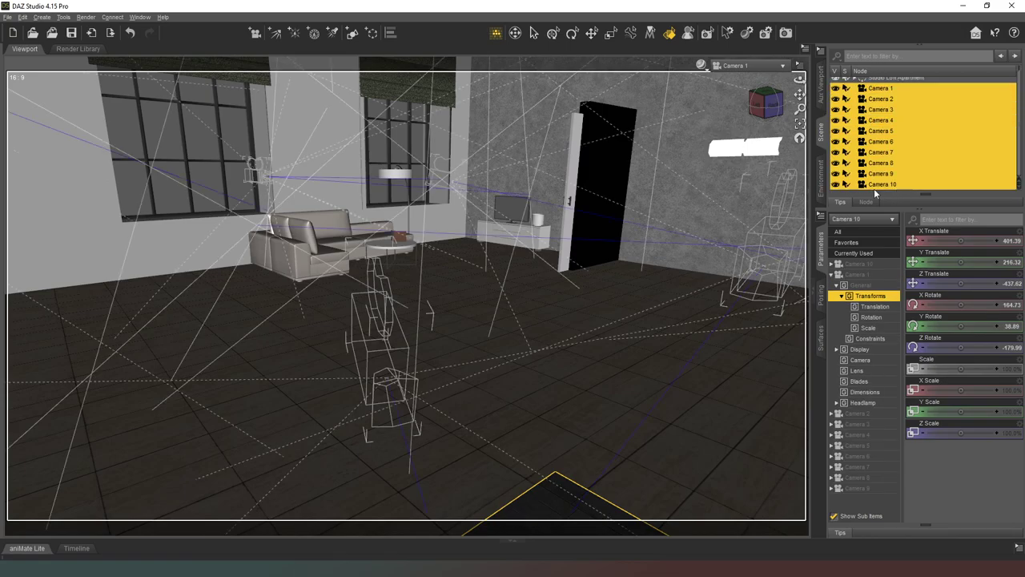
{"action": "key", "text": "Delete"}
Step: Switch the viewport draw style to NVIDIA Iray and load an environment image showing trees outside the windows
{"action": "mouse_move", "coordinate": [765, 104]}
{"action": "left_mouse_down"}
{"action": "mouse_move", "coordinate": [757, 111]}
{"action": "mouse_move", "coordinate": [799, 128]}
{"action": "mouse_move", "coordinate": [799, 156]}
{"action": "mouse_move", "coordinate": [757, 111]}
{"action": "left_mouse_up"}
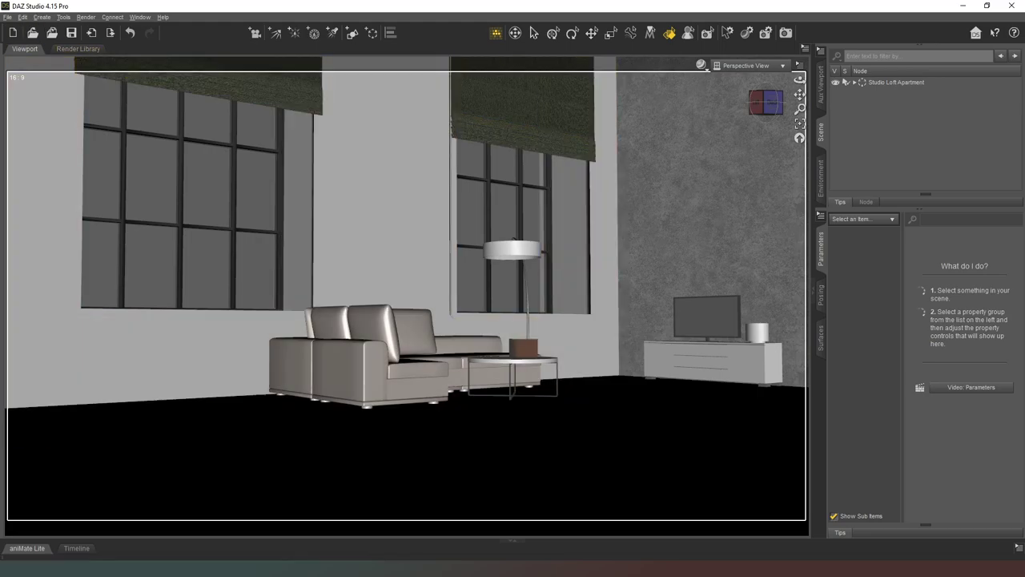
{"action": "left_click", "coordinate": [700, 65]}
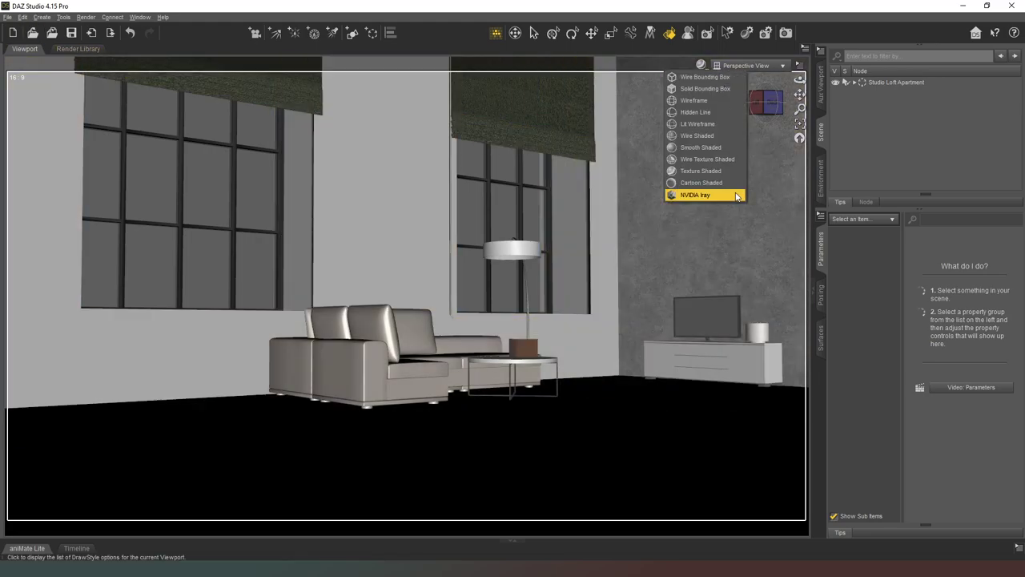
{"action": "left_click", "coordinate": [720, 195]}
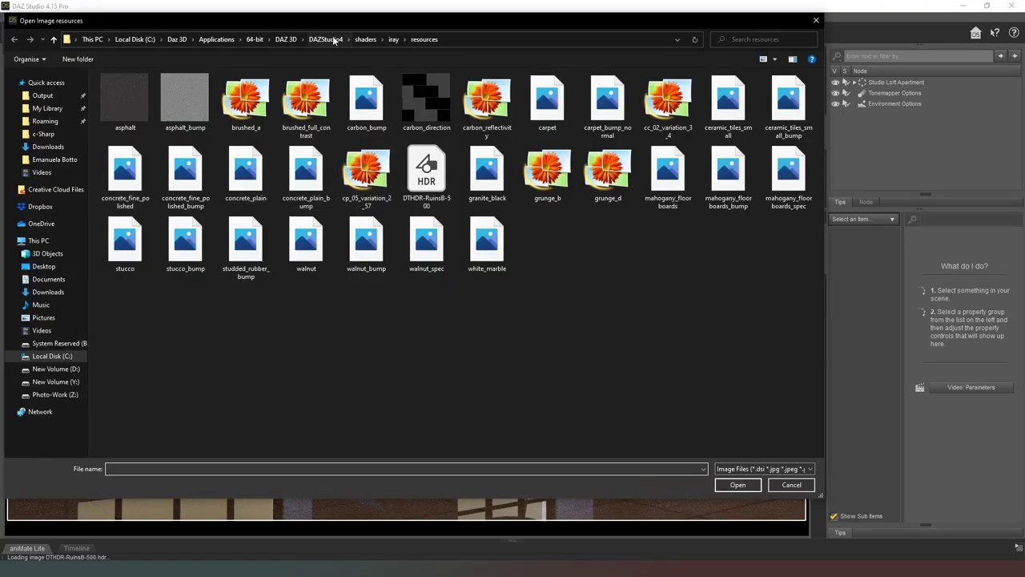
{"action": "left_click_drag", "start_coordinate": [349, 22], "coordinate": [0, 38]}
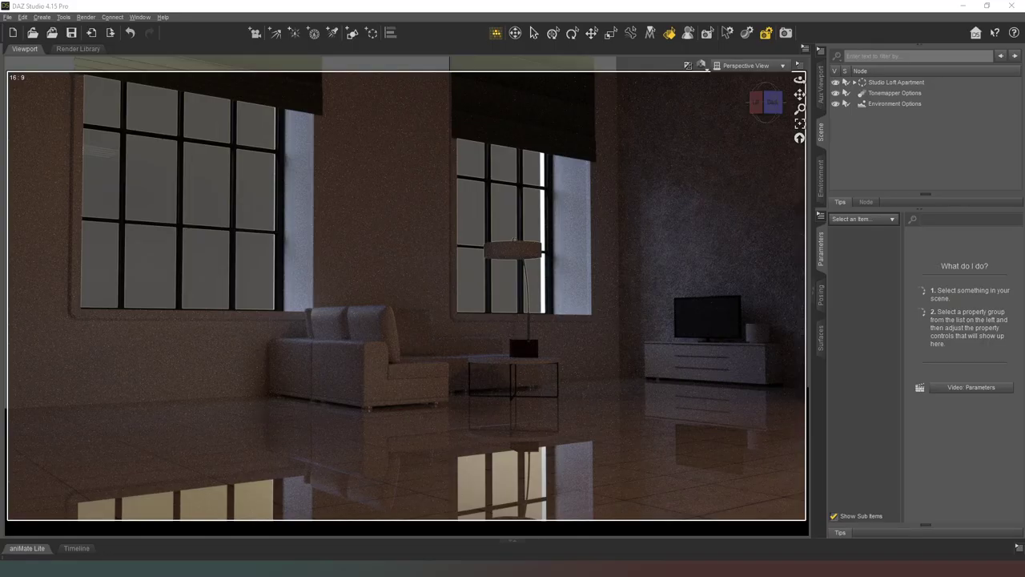
{"action": "key", "text": "ctrl+9"}
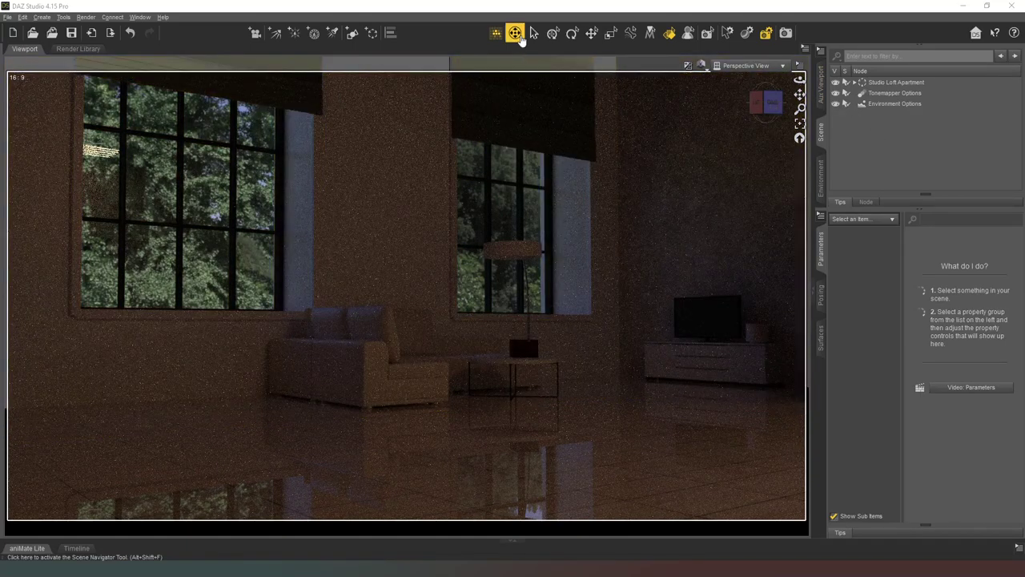
Step: Set the Emission Color of the LED case Wall surface on SLA Wall 04 to black (0.00, 0.00, 0.00)
{"action": "left_click", "coordinate": [517, 34]}
{"action": "left_click_drag", "start_coordinate": [264, 261], "coordinate": [407, 261]}
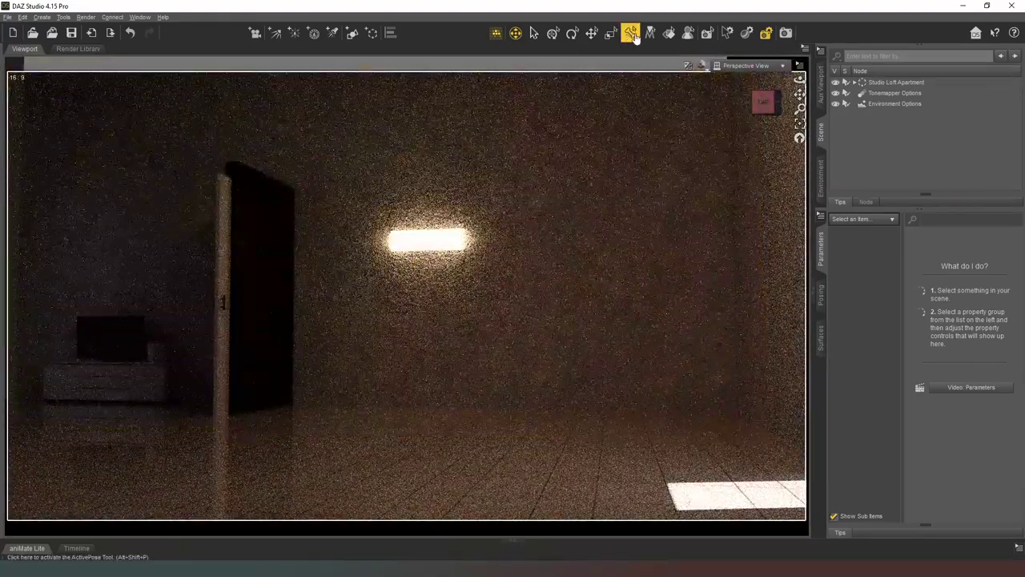
{"action": "left_click", "coordinate": [669, 33]}
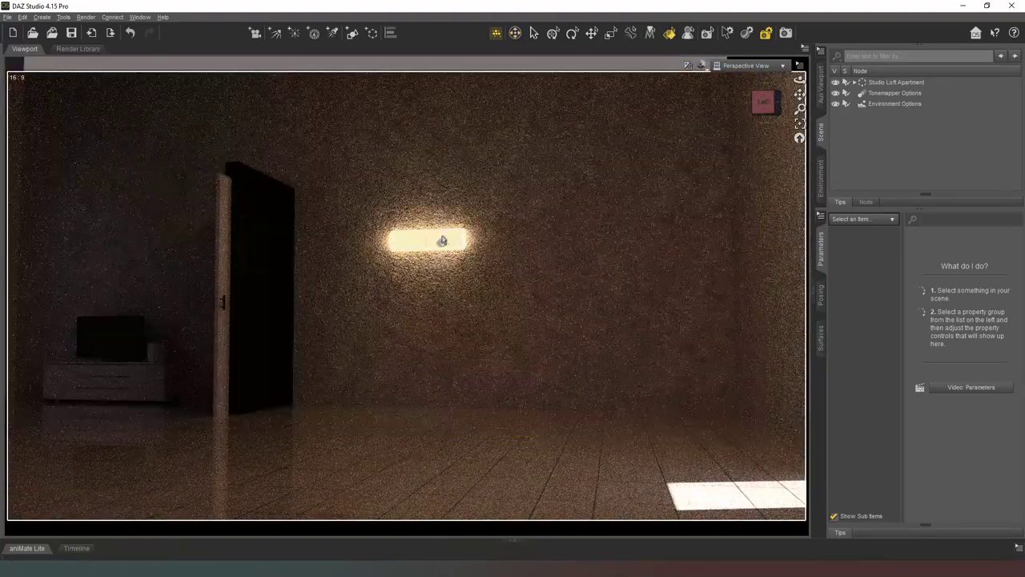
{"action": "left_click", "coordinate": [442, 240]}
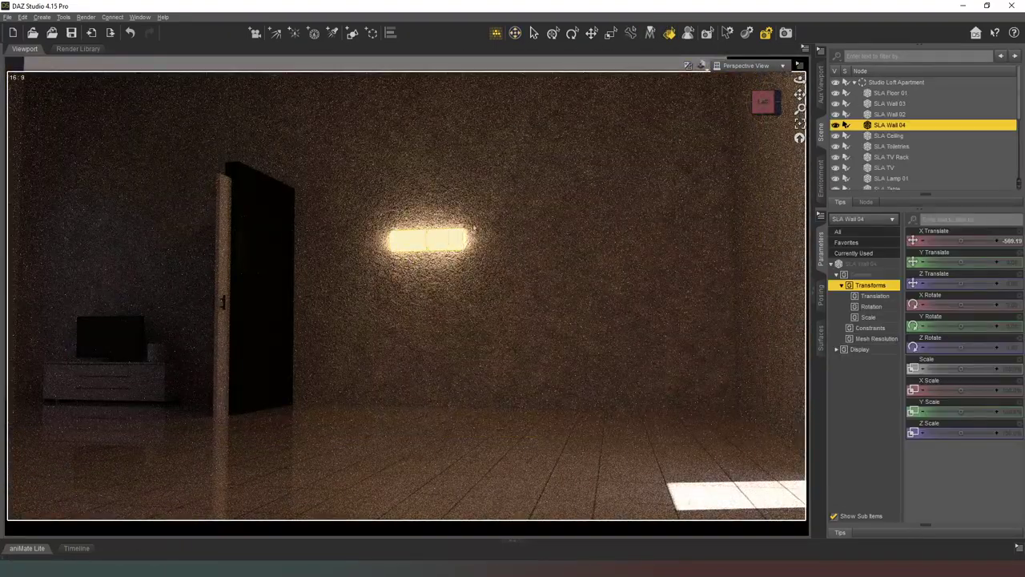
{"action": "left_click", "coordinate": [821, 340]}
{"action": "left_click", "coordinate": [837, 294]}
{"action": "left_click", "coordinate": [867, 357]}
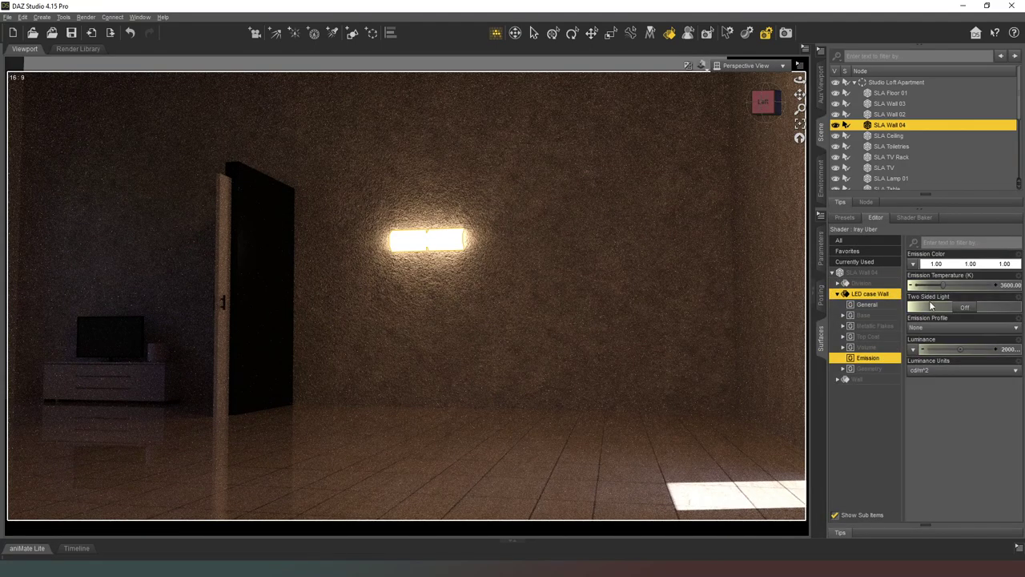
{"action": "left_click", "coordinate": [921, 264]}
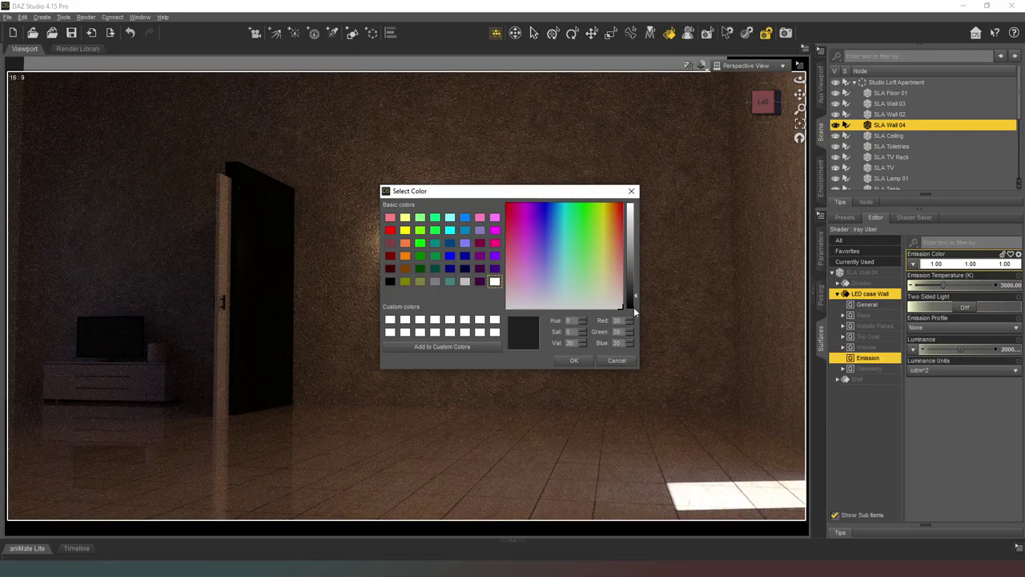
{"action": "left_click", "coordinate": [584, 364]}
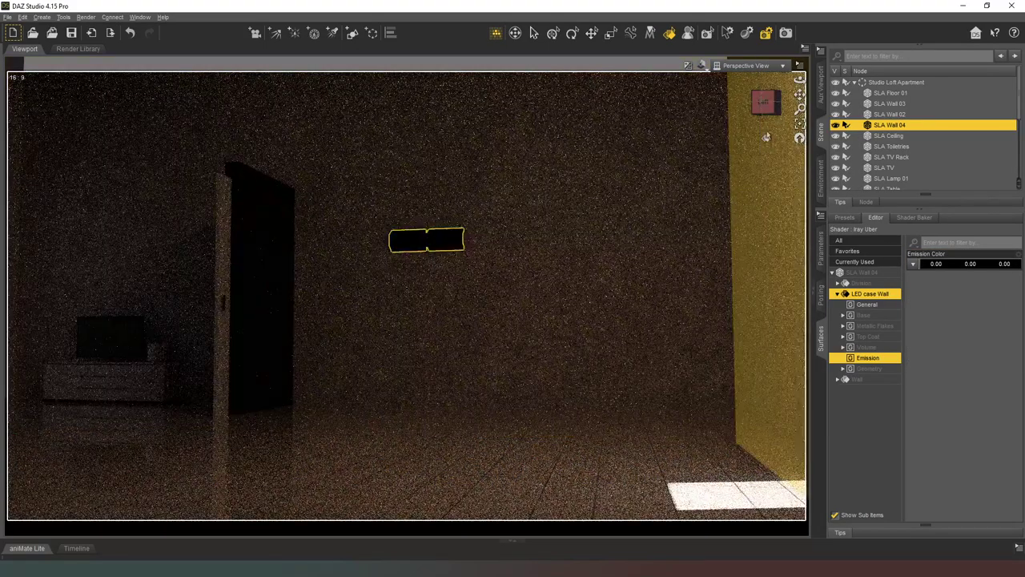
Step: Select SLA Chandelier Hall on the ceiling and open the Emission settings of its LED case Hall surface
{"action": "left_click", "coordinate": [559, 124]}
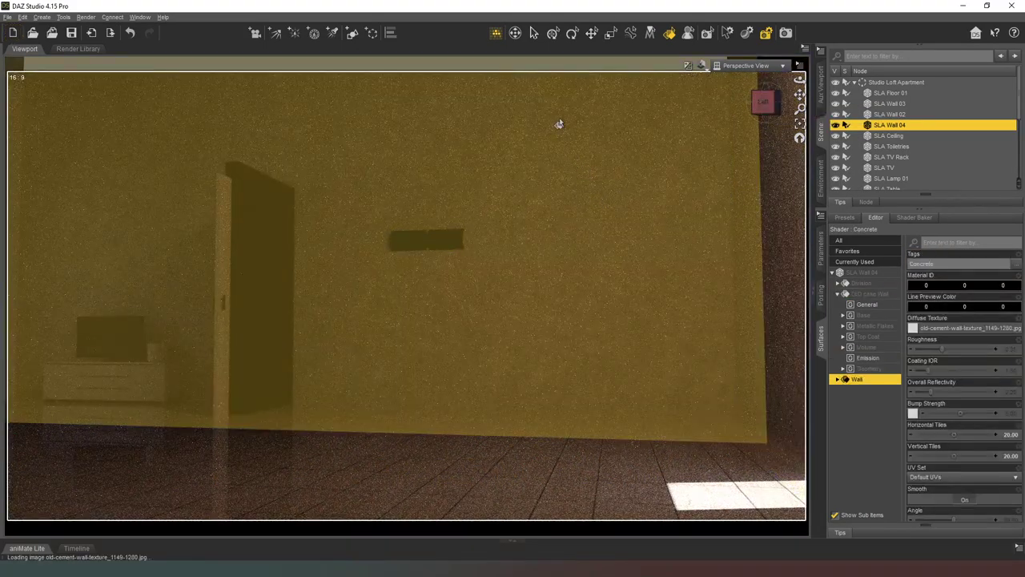
{"action": "left_click", "coordinate": [515, 33]}
{"action": "left_click_drag", "start_coordinate": [521, 240], "coordinate": [430, 398]}
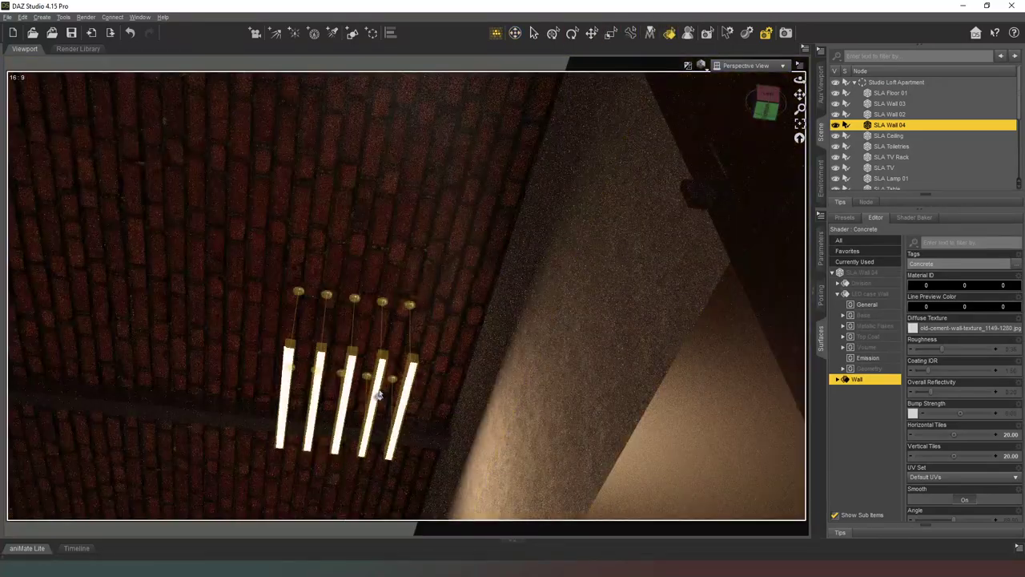
{"action": "left_click", "coordinate": [379, 394]}
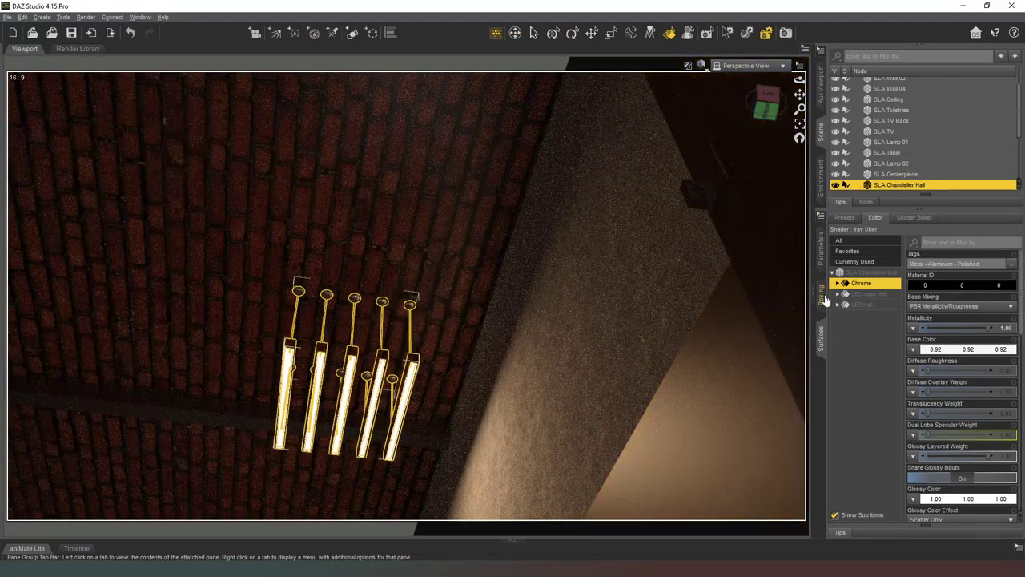
{"action": "left_click", "coordinate": [837, 294]}
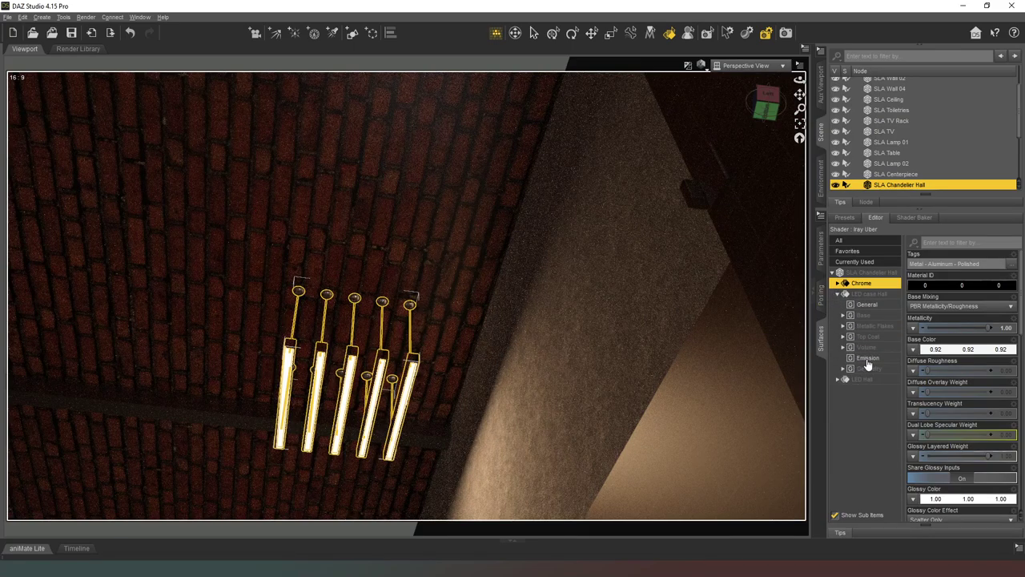
{"action": "left_click", "coordinate": [867, 357]}
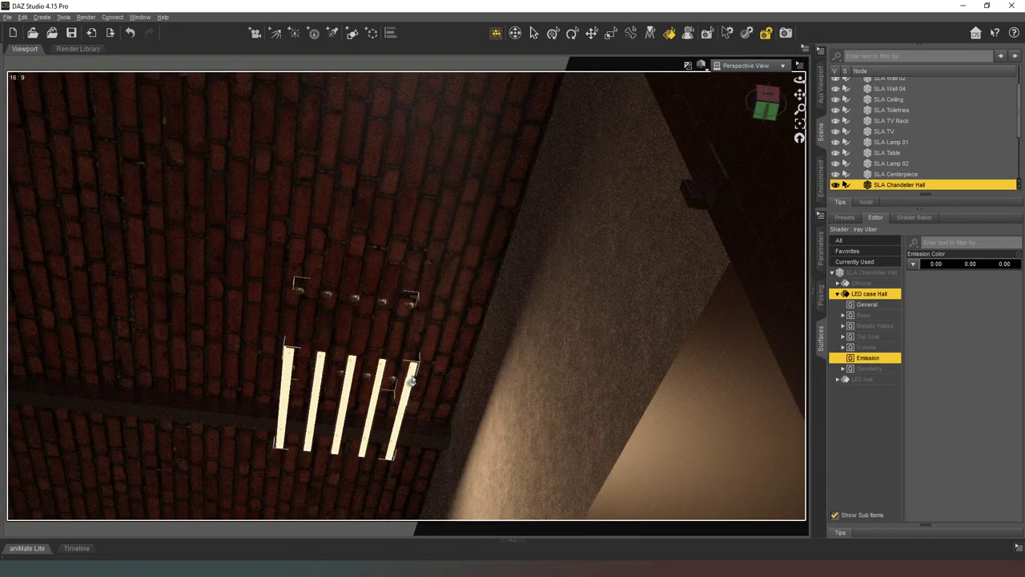
Step: Set the Emission Color of the LED Hall surface on SLA Chandelier Hall to black (0.00, 0.00, 0.00)
{"action": "left_click", "coordinate": [345, 384]}
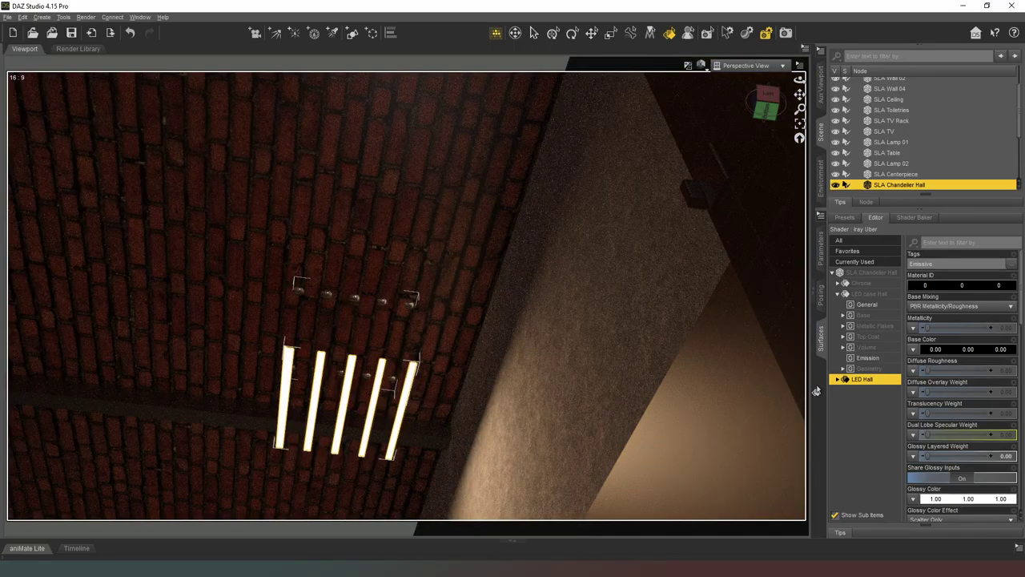
{"action": "left_click", "coordinate": [837, 378]}
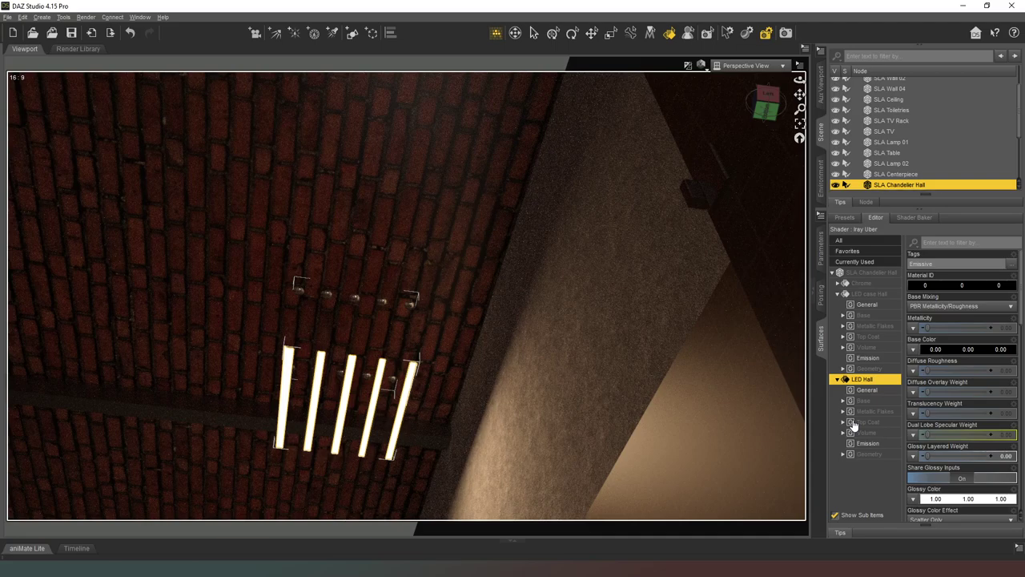
{"action": "left_click", "coordinate": [867, 443]}
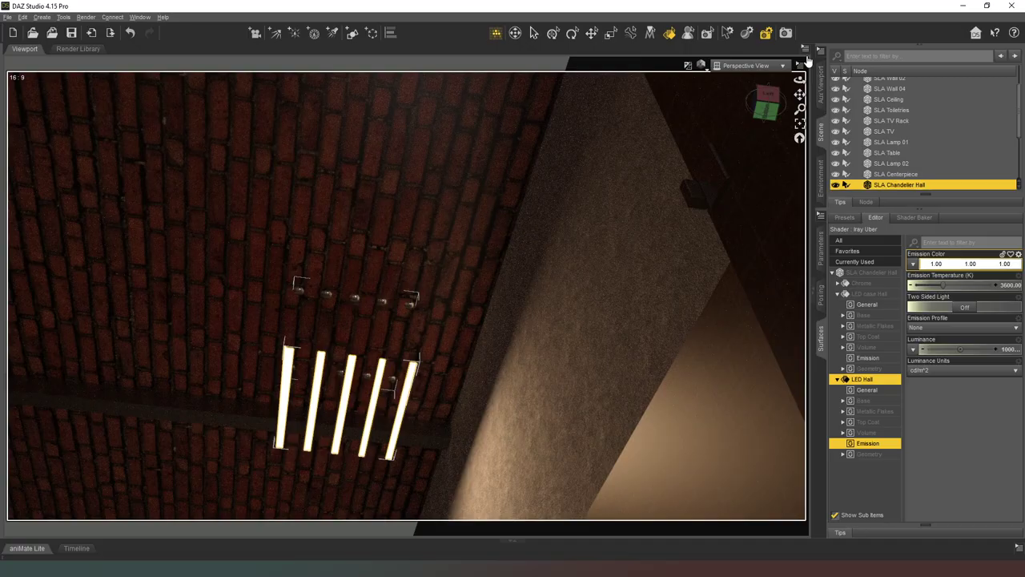
{"action": "key", "text": "ctrl+z"}
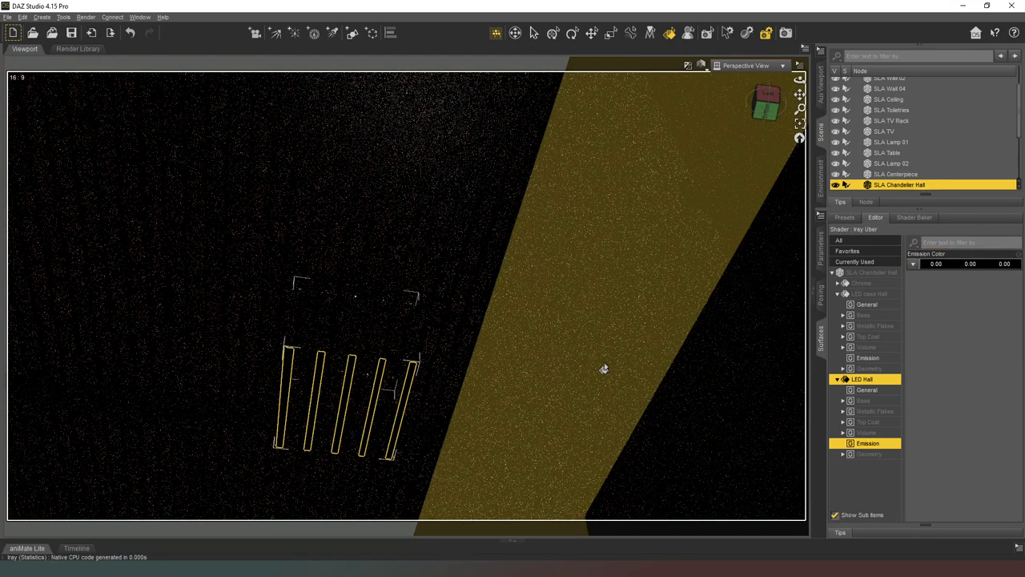
Step: Frame the couch, windows and TV rack from inside the apartment and restart the Iray preview
{"action": "left_click_drag", "start_coordinate": [604, 368], "coordinate": [625, 432], "text": "ctrl+alt"}
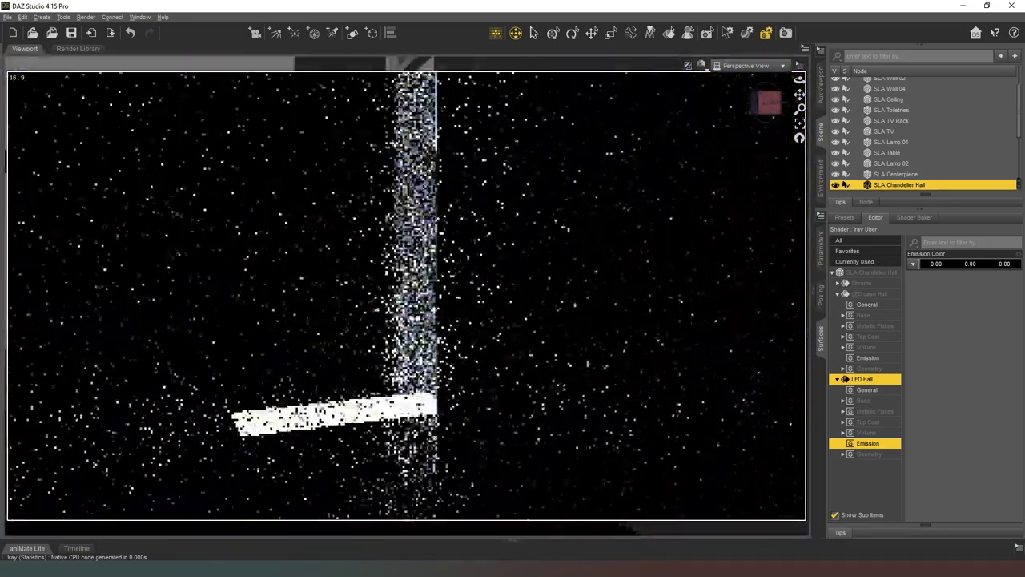
{"action": "right_click_drag", "start_coordinate": [625, 432], "coordinate": [704, 352], "text": "ctrl+alt"}
{"action": "left_click_drag", "start_coordinate": [704, 352], "coordinate": [560, 325], "text": "ctrl+alt"}
{"action": "left_click_drag", "start_coordinate": [533, 194], "coordinate": [506, 191], "text": "ctrl+alt"}
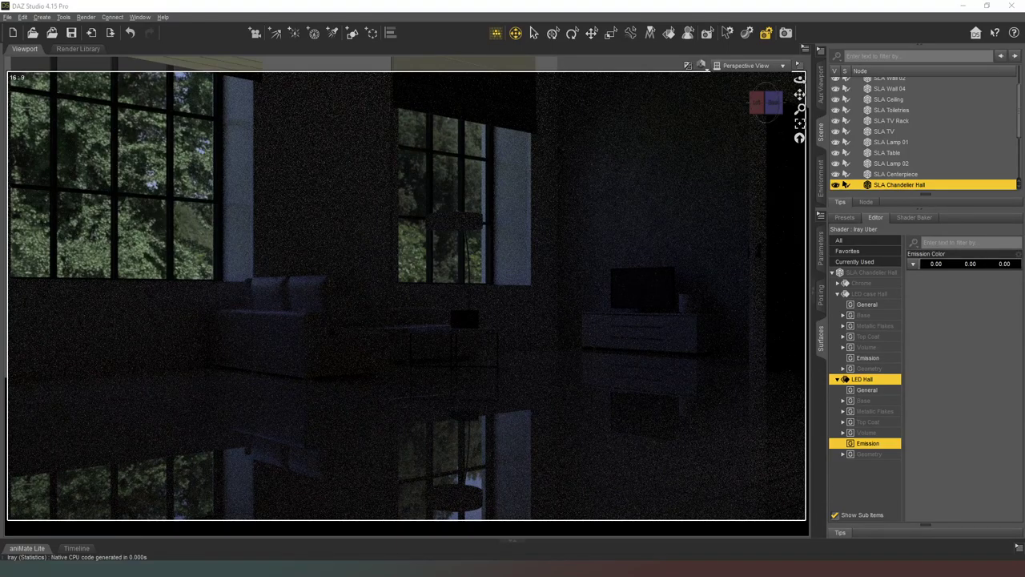
{"action": "key", "text": "ctrl+9"}
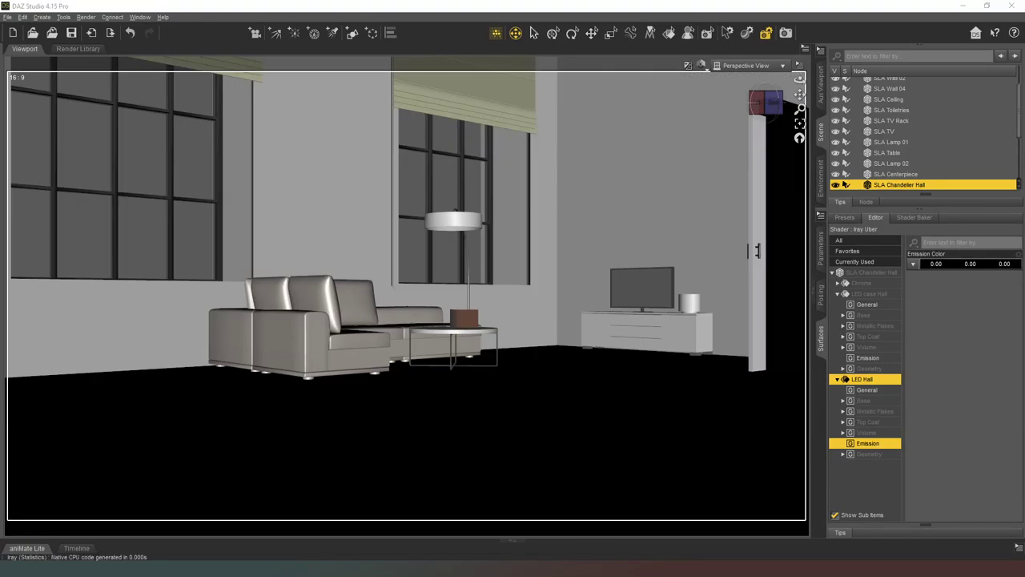
{"action": "key", "text": "ctrl+7"}
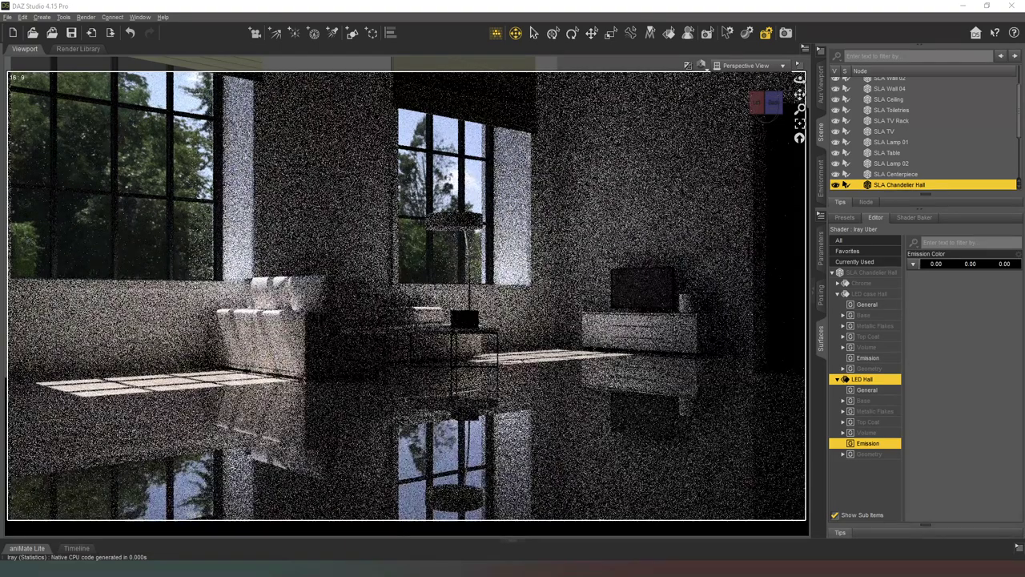
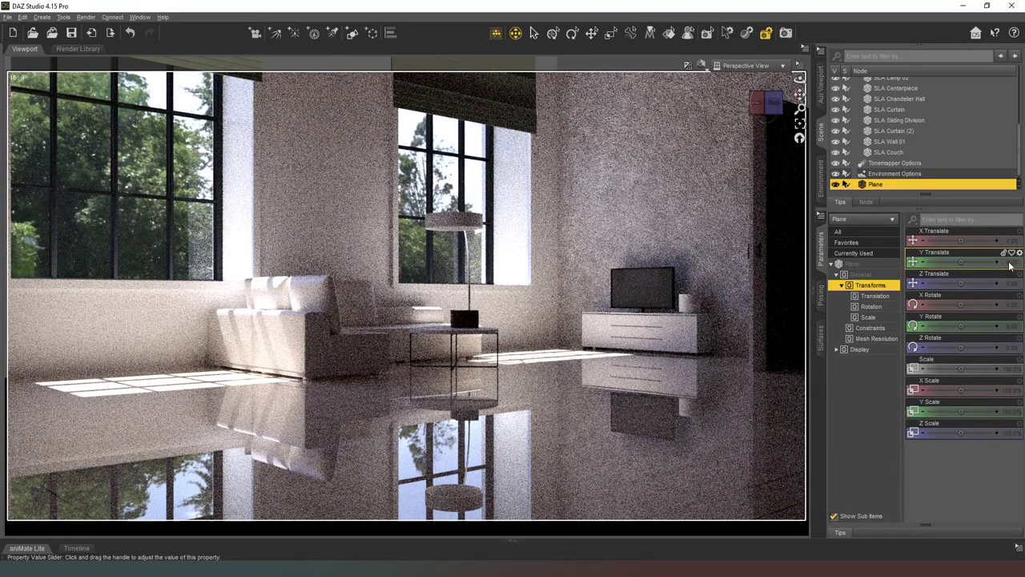
Step: Set the Y Translate of the Plane to 3.5
{"action": "left_click", "coordinate": [1008, 263]}
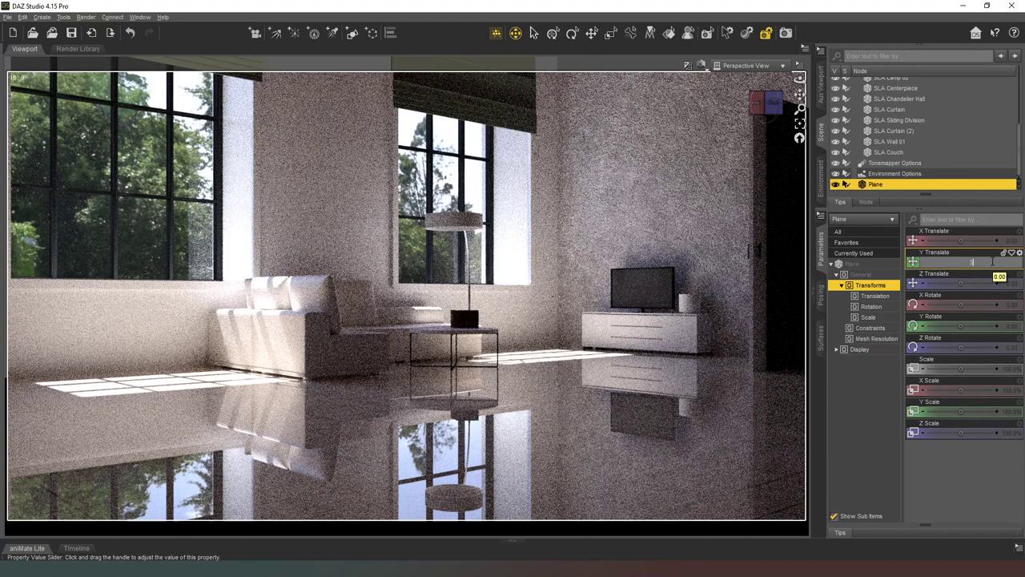
{"action": "type", "text": "3.5"}
{"action": "key", "text": "Return"}
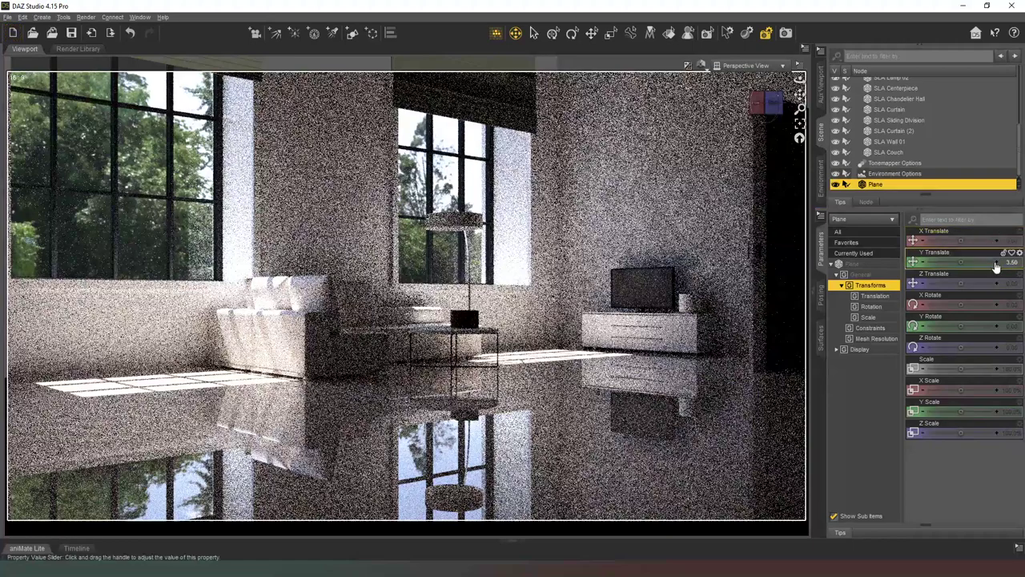
Step: Switch the viewport to Texture Shaded, view the apartment from outside and activate the Translate tool on the Plane
{"action": "left_click", "coordinate": [701, 65]}
{"action": "left_click", "coordinate": [697, 166]}
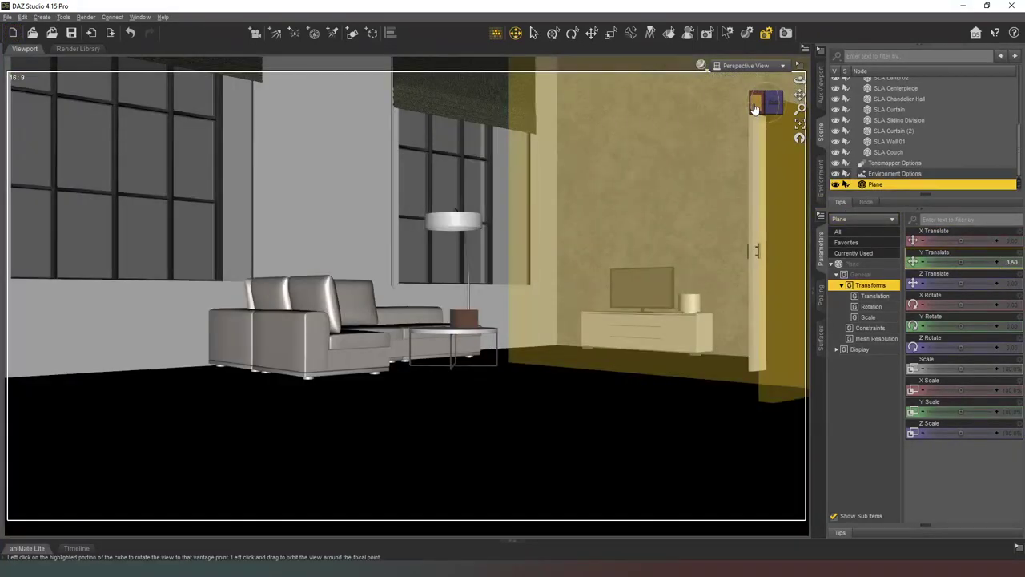
{"action": "left_click", "coordinate": [759, 109]}
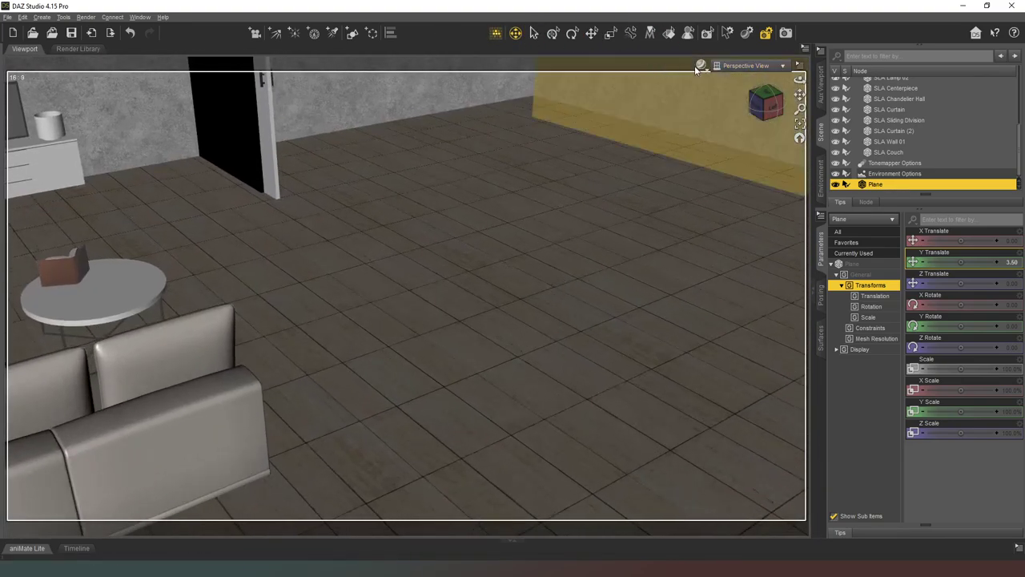
{"action": "left_click_drag", "start_coordinate": [695, 67], "coordinate": [764, 108]}
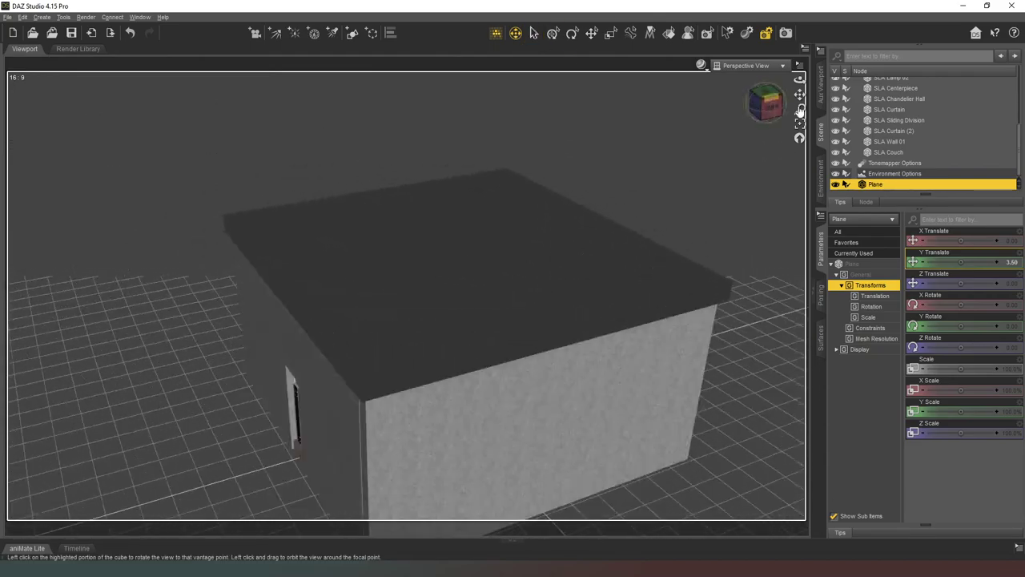
{"action": "left_click", "coordinate": [915, 174]}
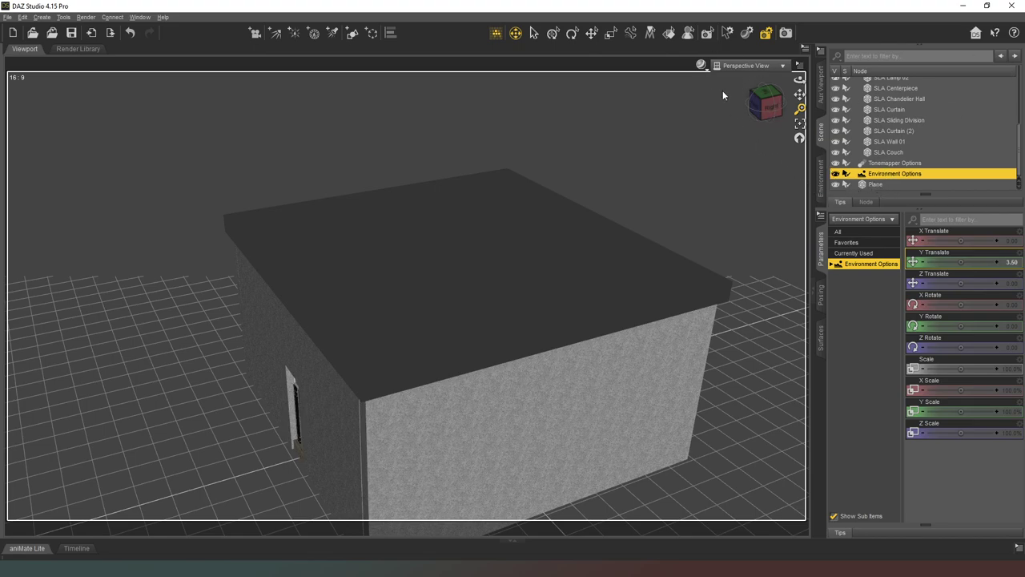
{"action": "key", "text": "Down"}
{"action": "left_click", "coordinate": [760, 112]}
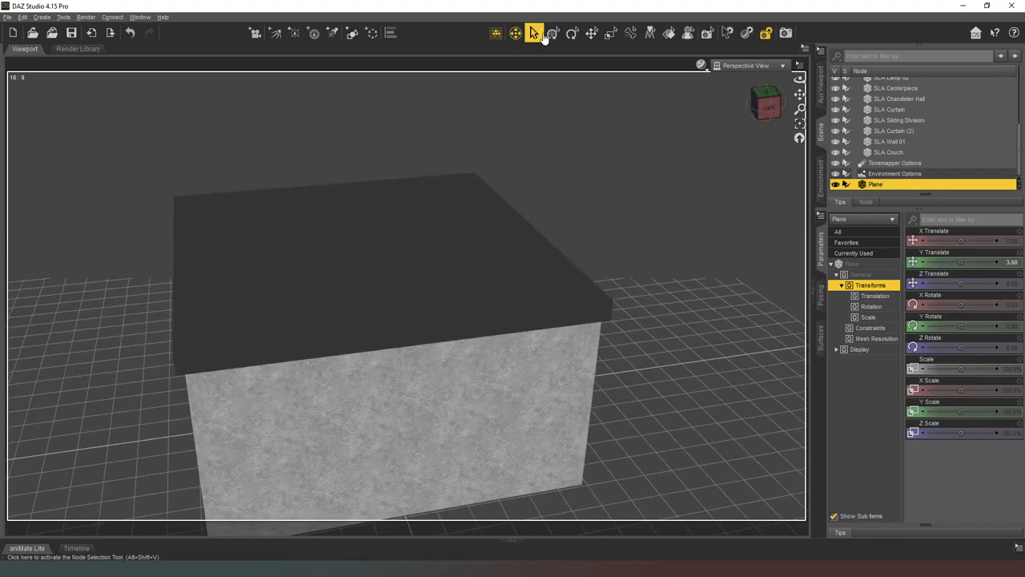
{"action": "left_click", "coordinate": [590, 34]}
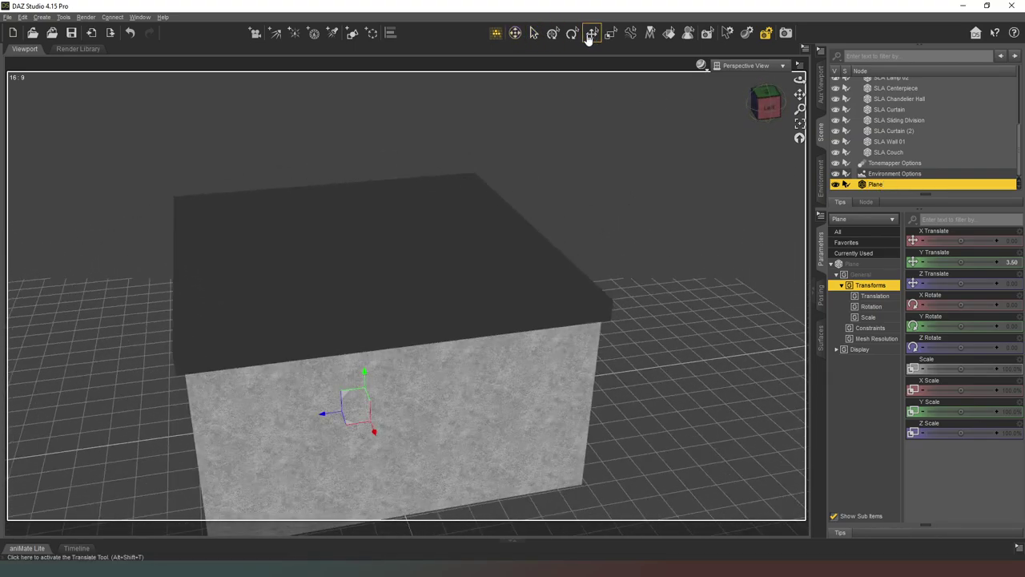
{"action": "left_click", "coordinate": [762, 104]}
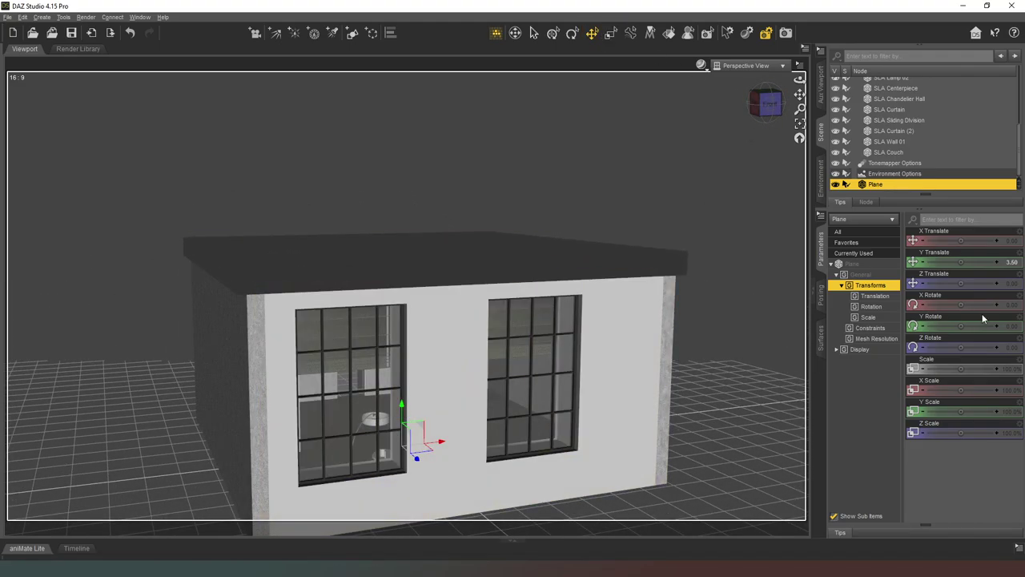
Step: Set the Y Translate of the Plane to 350, and raise it further to about 467, near the ceiling
{"action": "left_click", "coordinate": [1011, 261]}
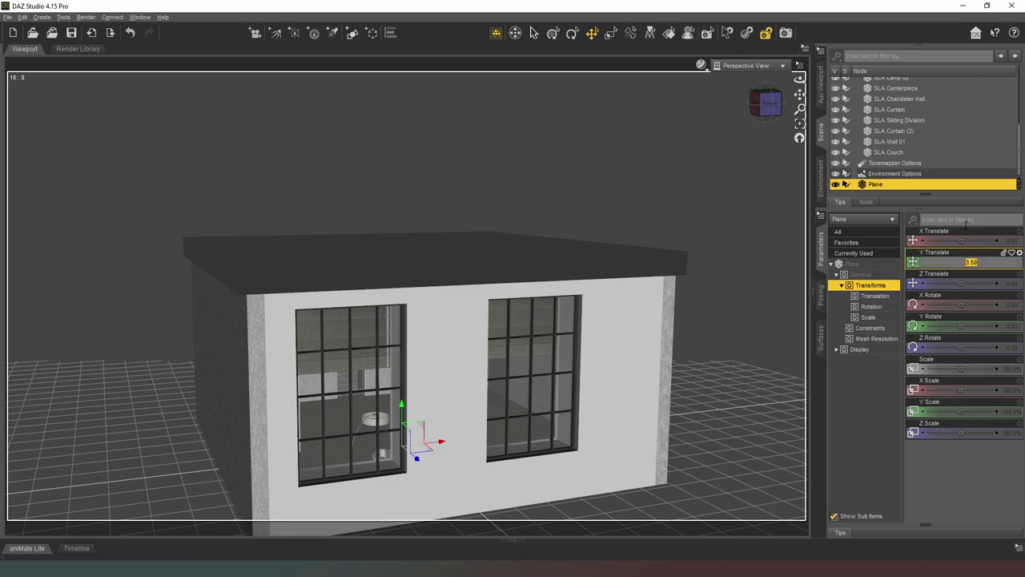
{"action": "type", "text": "350"}
{"action": "key", "text": "Return"}
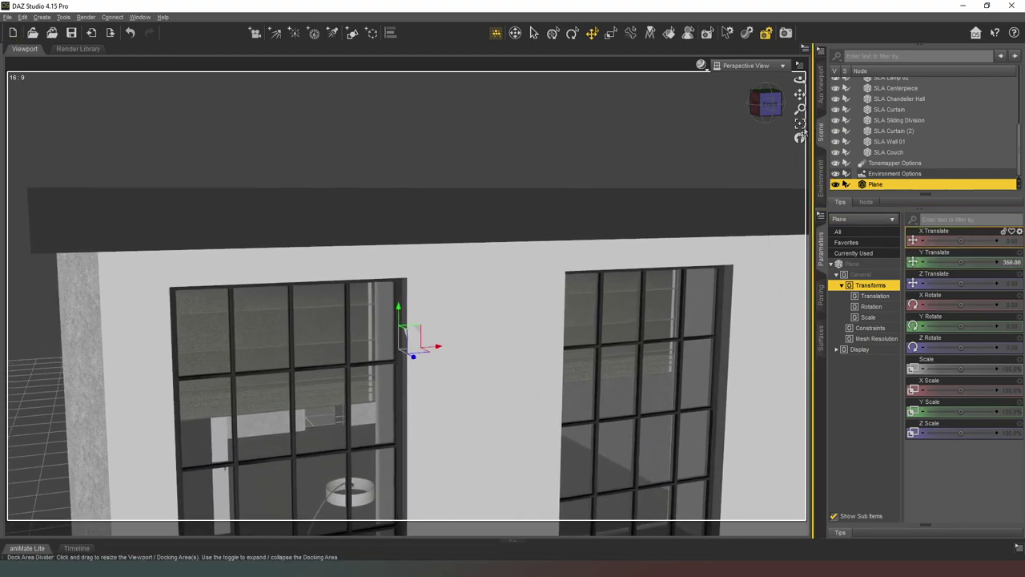
{"action": "left_click_drag", "start_coordinate": [803, 132], "coordinate": [775, 138]}
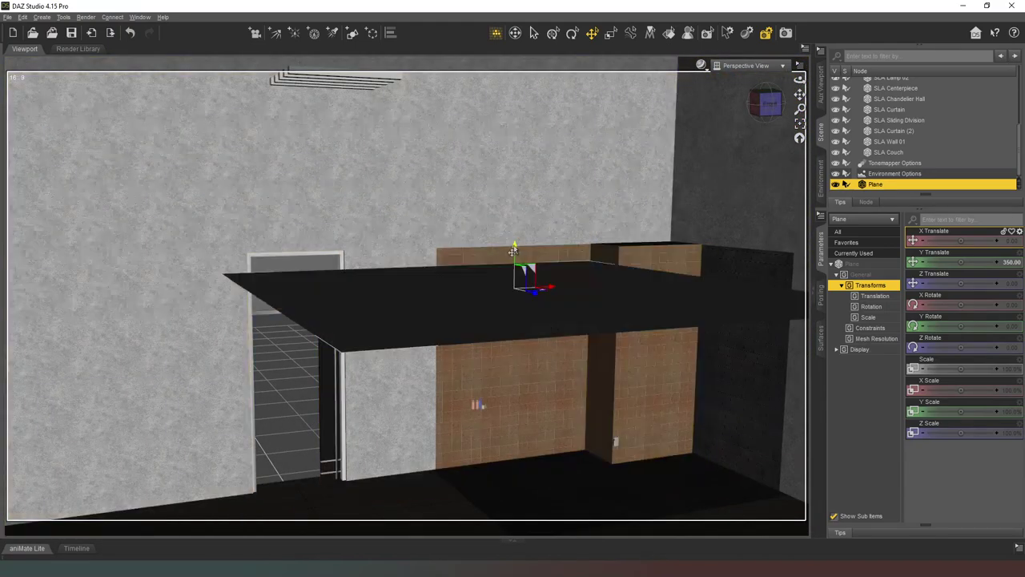
{"action": "left_click_drag", "start_coordinate": [515, 246], "coordinate": [530, 28]}
Step: Scale the Plane to about 154% and move it along the Z axis to about -361
{"action": "left_click", "coordinate": [766, 102]}
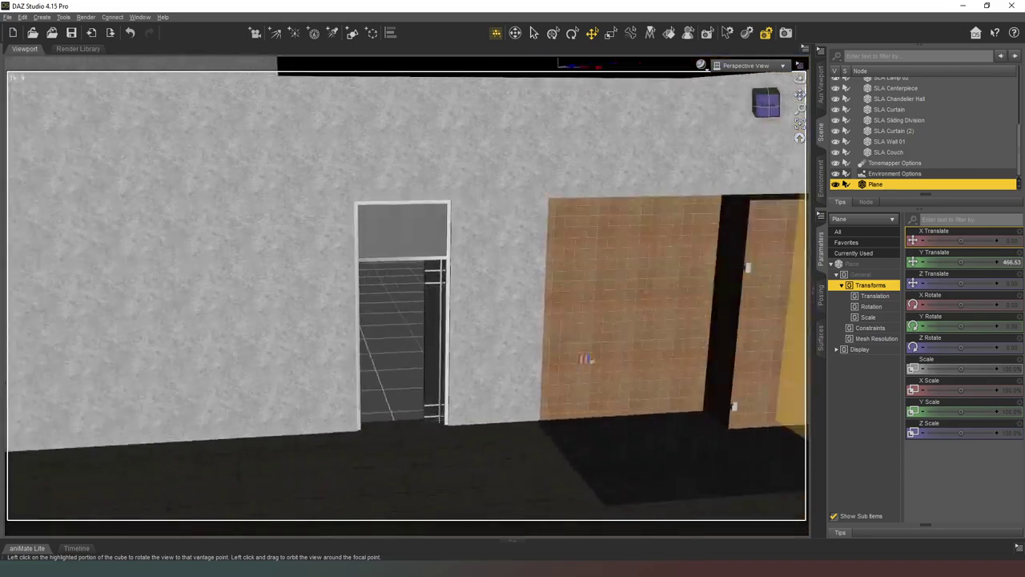
{"action": "left_click_drag", "start_coordinate": [767, 102], "coordinate": [773, 93]}
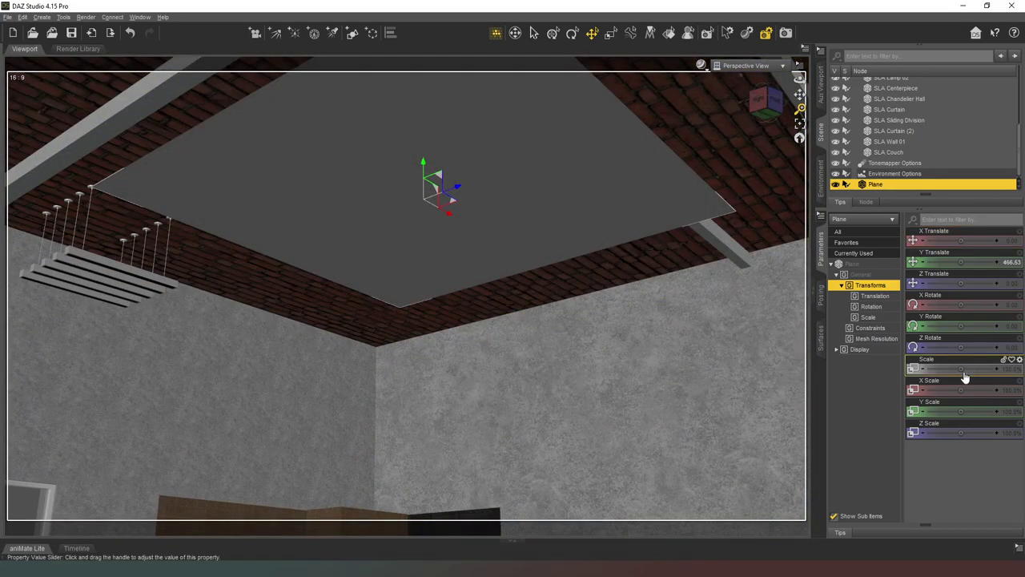
{"action": "left_click_drag", "start_coordinate": [956, 373], "coordinate": [945, 360]}
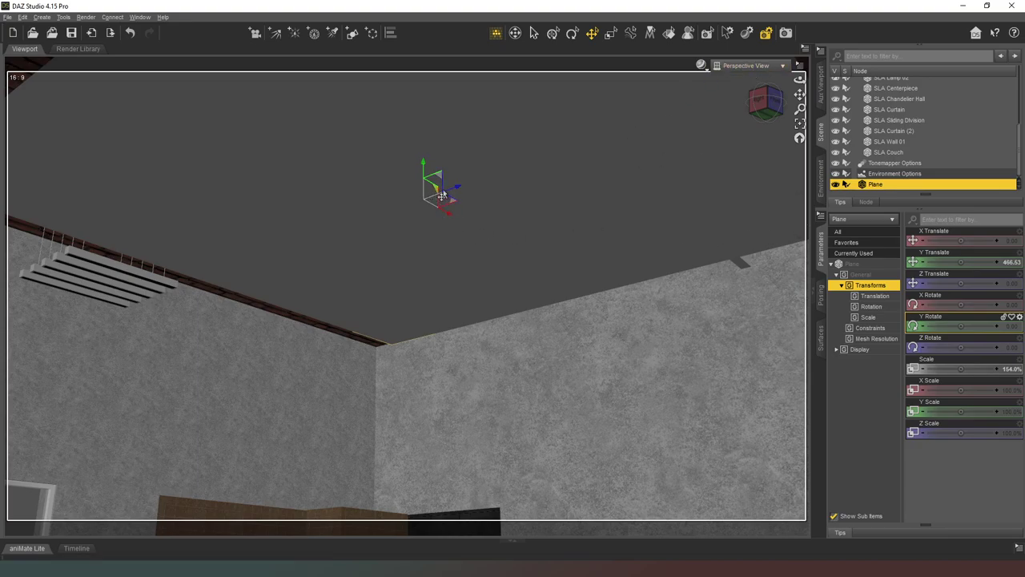
{"action": "left_click_drag", "start_coordinate": [454, 191], "coordinate": [124, 290]}
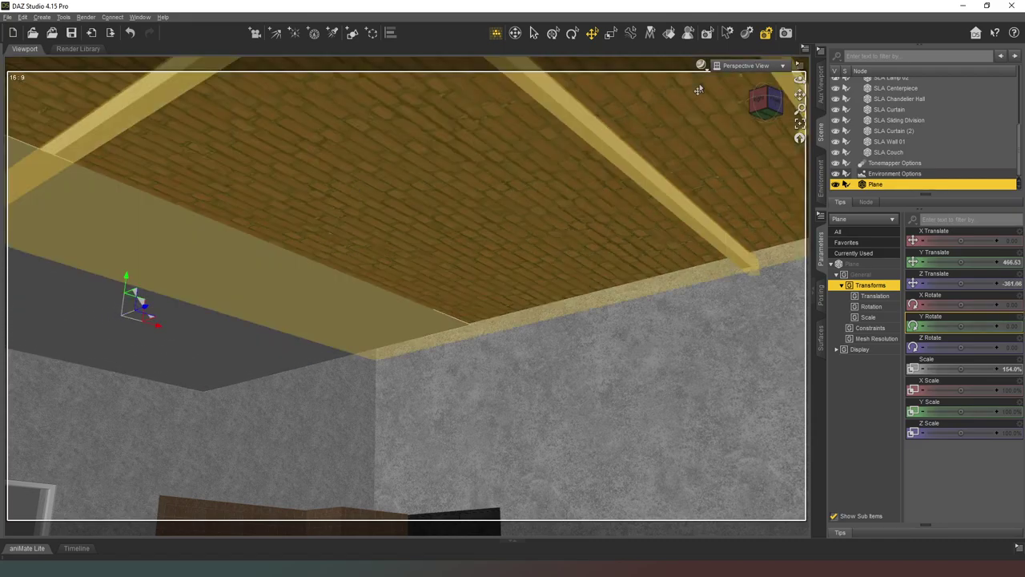
Step: Frame the couch and TV area again and switch the viewport draw style to NVIDIA Iray
{"action": "left_click", "coordinate": [766, 97]}
{"action": "mouse_move", "coordinate": [766, 103]}
{"action": "left_mouse_down"}
{"action": "mouse_move", "coordinate": [751, 101]}
{"action": "mouse_move", "coordinate": [740, 68]}
{"action": "mouse_move", "coordinate": [768, 88]}
{"action": "mouse_move", "coordinate": [756, 102]}
{"action": "mouse_move", "coordinate": [772, 105]}
{"action": "left_mouse_up"}
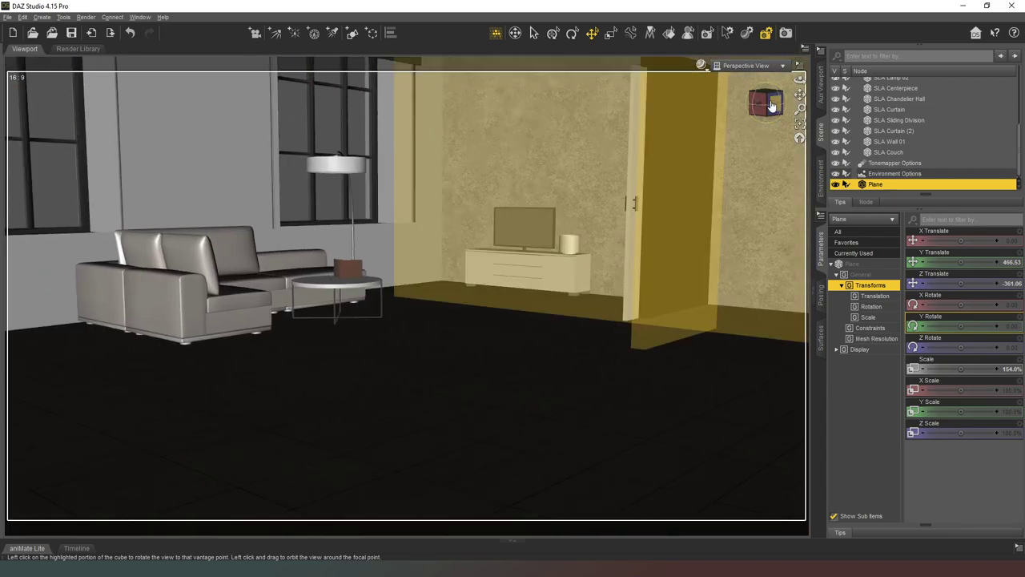
{"action": "left_click", "coordinate": [703, 66]}
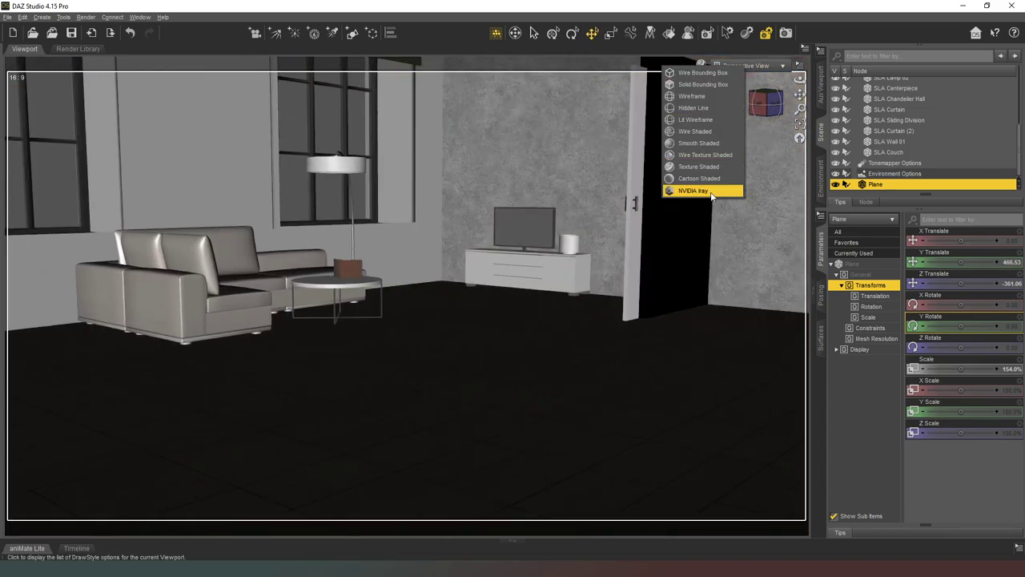
{"action": "left_click", "coordinate": [710, 191]}
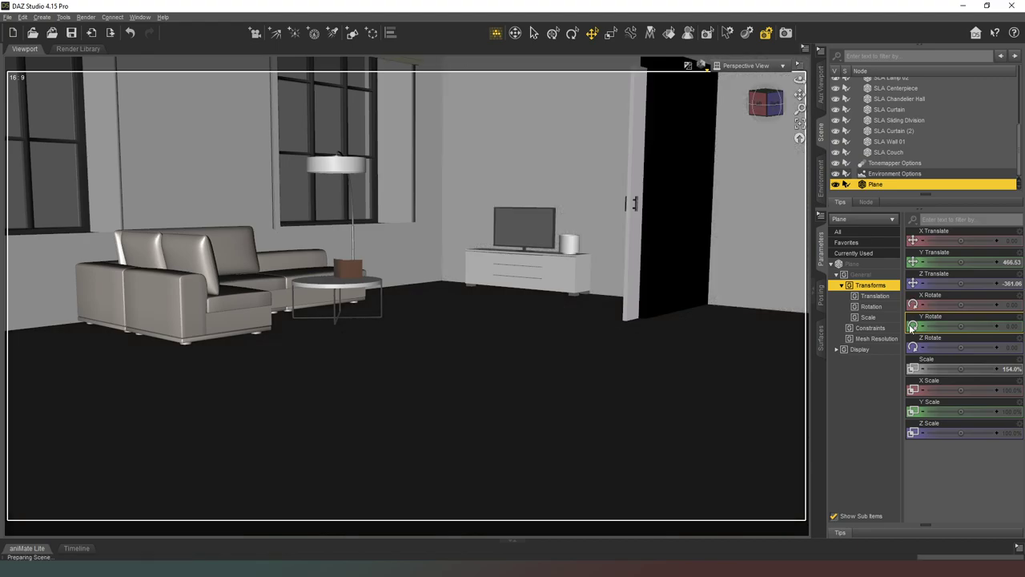
Step: Open the Plane's Emission surface settings and set its Emission Color to white
{"action": "left_click", "coordinate": [820, 339]}
{"action": "left_click", "coordinate": [839, 273]}
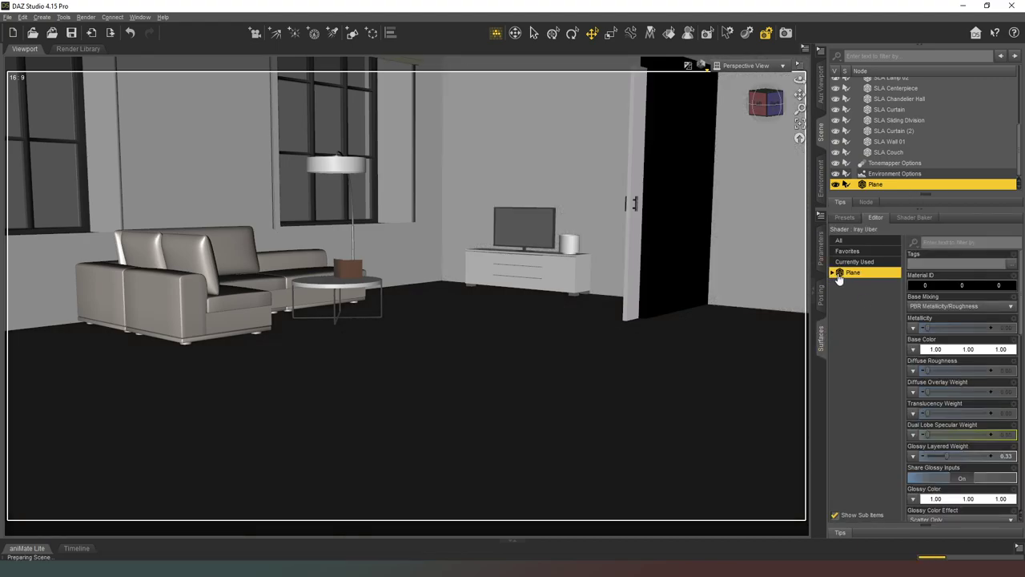
{"action": "left_click", "coordinate": [838, 283]}
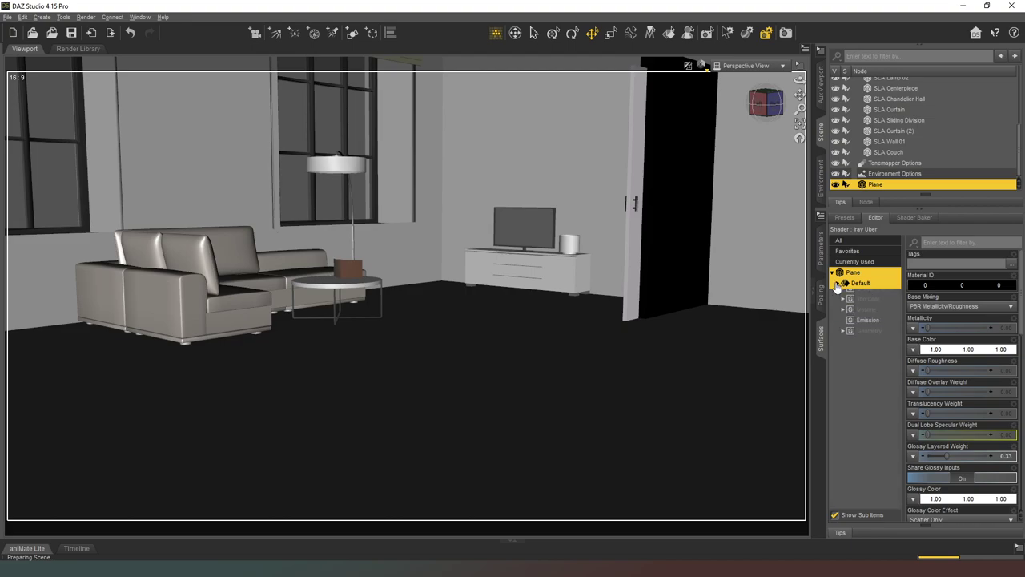
{"action": "left_click", "coordinate": [872, 347]}
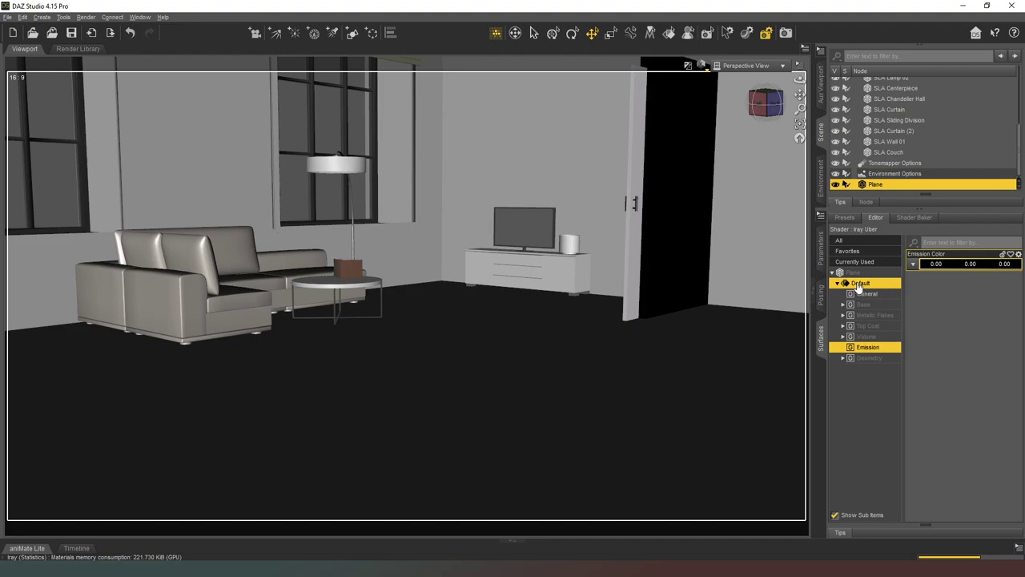
{"action": "left_click", "coordinate": [941, 266]}
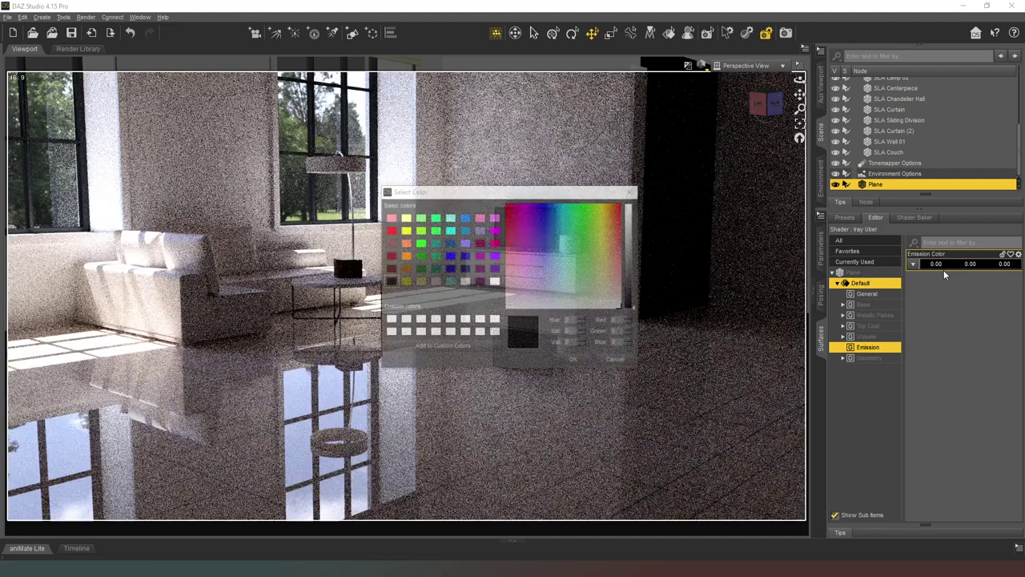
{"action": "left_click", "coordinate": [629, 210]}
{"action": "left_click", "coordinate": [584, 361]}
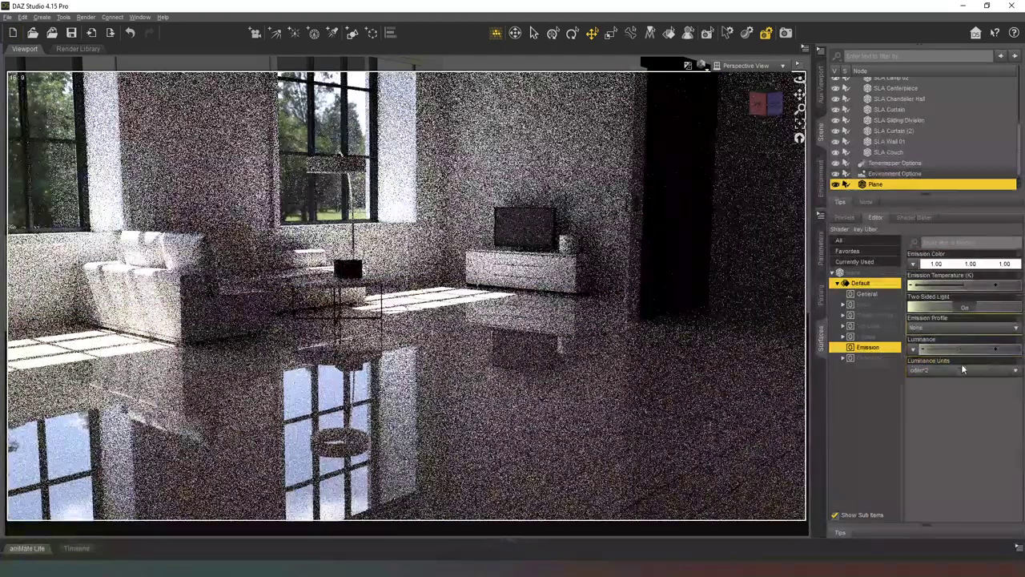
Step: Set the Plane's Luminance Units to kcd/m^2 and its Luminance to 50
{"action": "left_click", "coordinate": [958, 376]}
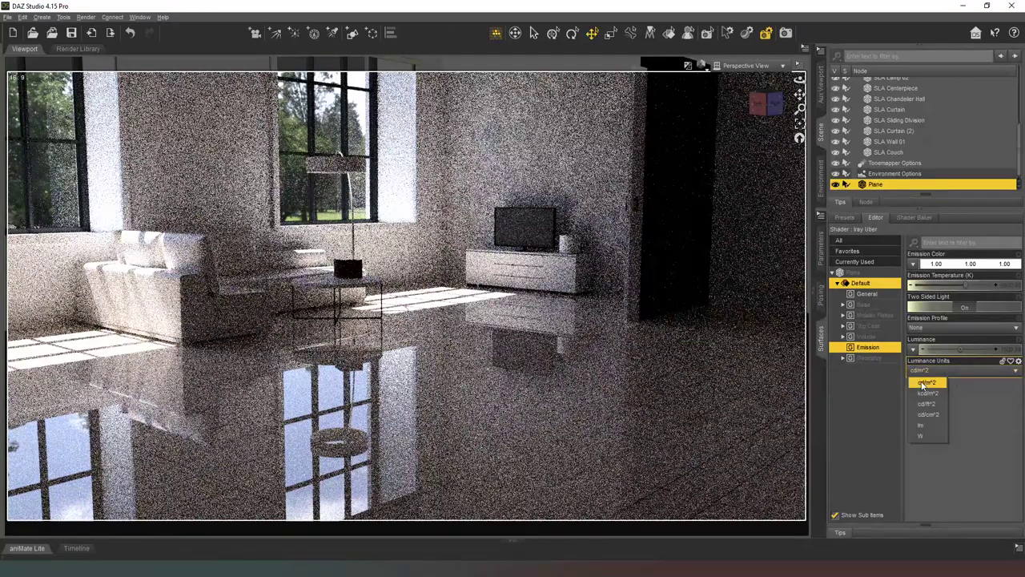
{"action": "left_click", "coordinate": [927, 393]}
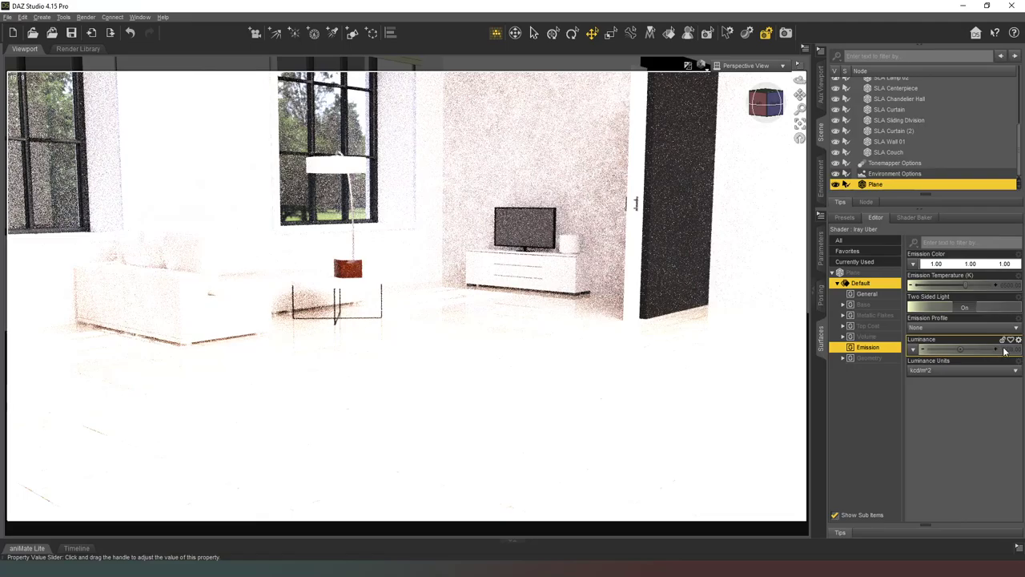
{"action": "left_click", "coordinate": [978, 349]}
{"action": "type", "text": "50"}
{"action": "key", "text": "Return"}
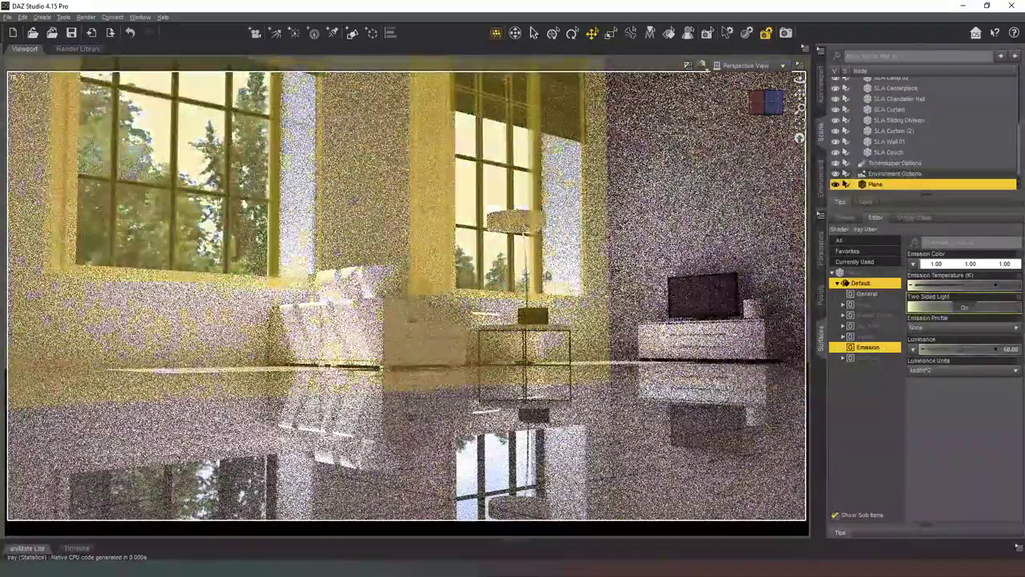
Step: Create a new camera for the low view of the couch and TV, and switch the viewport to Texture Shaded
{"action": "middle_click_drag", "start_coordinate": [570, 219], "coordinate": [524, 220]}
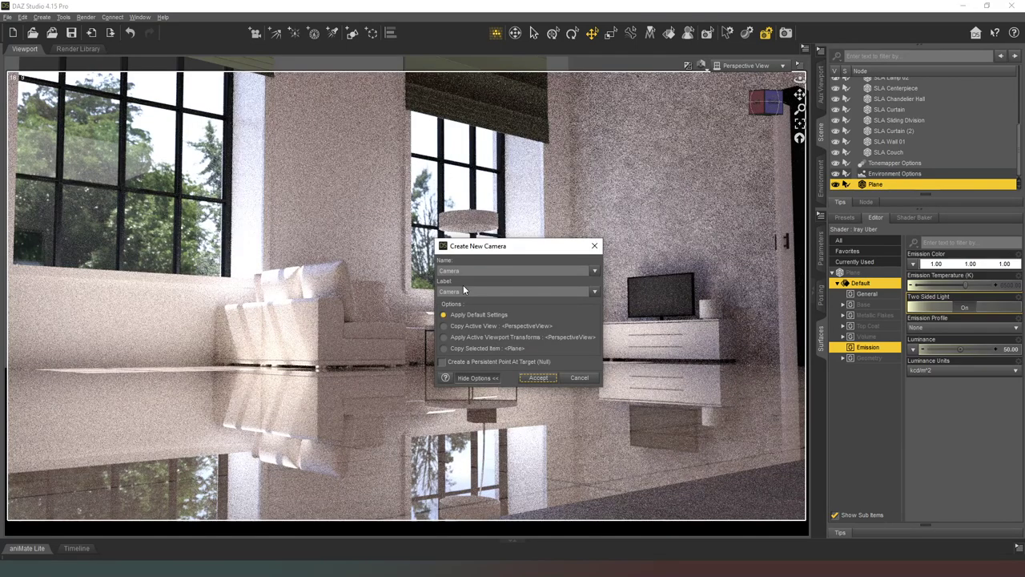
{"action": "key", "text": "Return"}
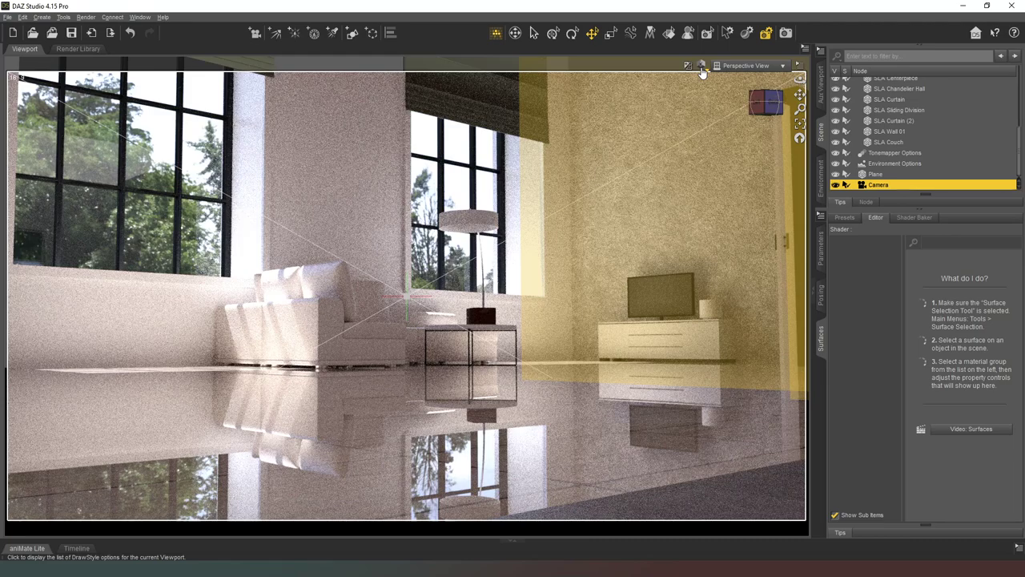
{"action": "left_click", "coordinate": [702, 69]}
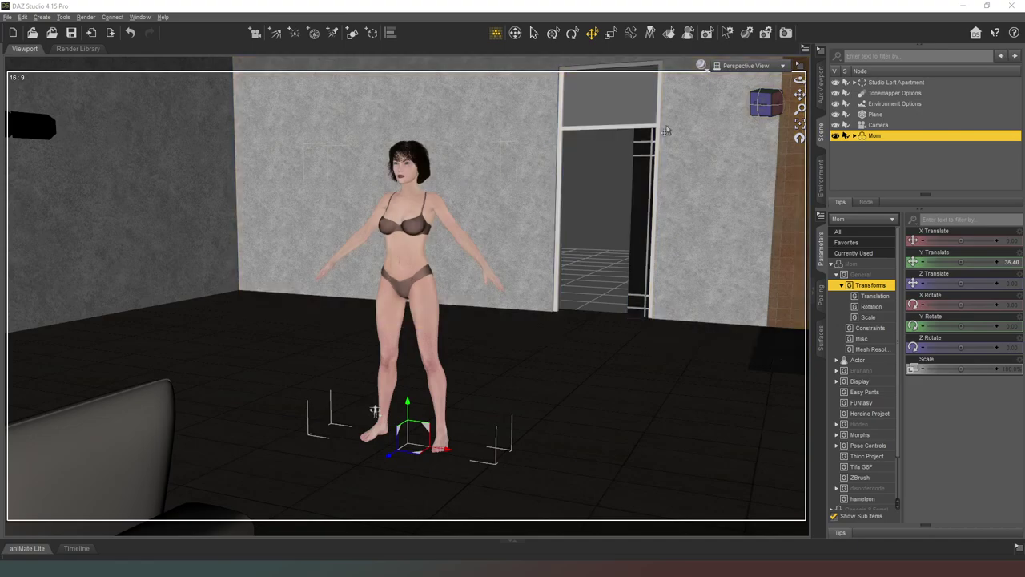
Step: Raise the Mom figure's Y Translate to about 48 and set its Y Rotate to about 125
{"action": "left_click_drag", "start_coordinate": [767, 106], "coordinate": [791, 95]}
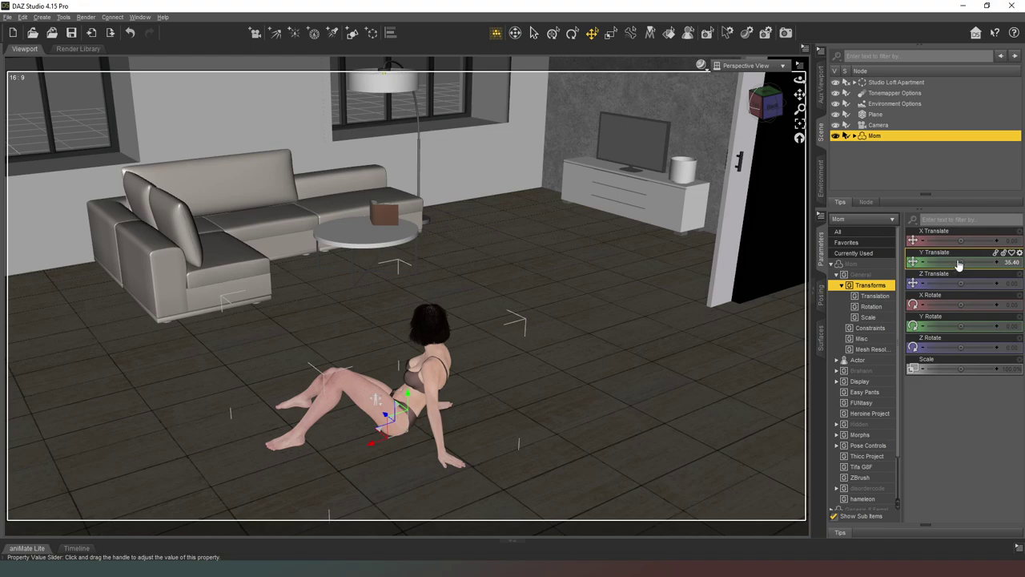
{"action": "mouse_move", "coordinate": [958, 264]}
{"action": "left_mouse_down"}
{"action": "mouse_move", "coordinate": [976, 265]}
{"action": "mouse_move", "coordinate": [961, 265]}
{"action": "left_mouse_up"}
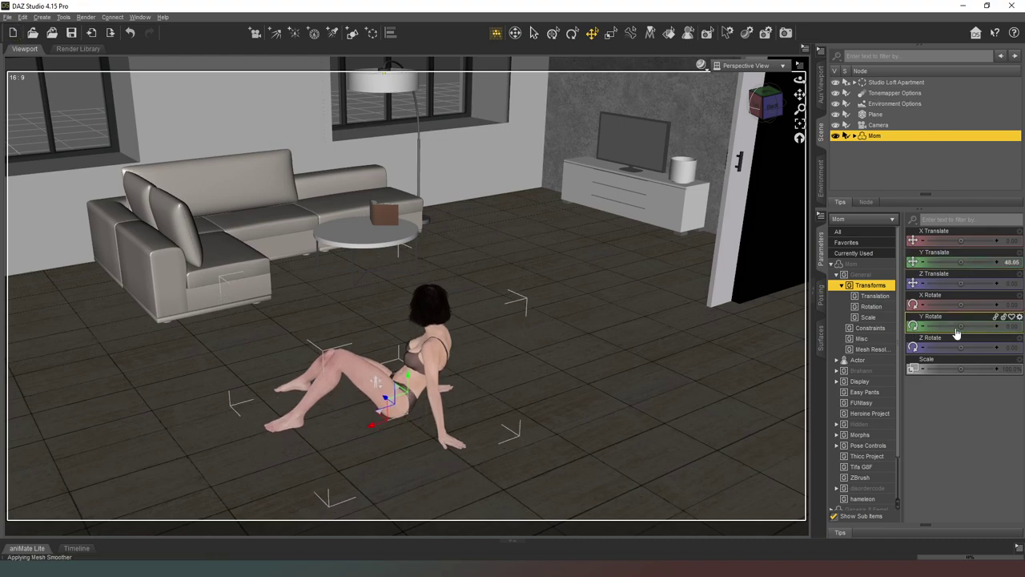
{"action": "left_click_drag", "start_coordinate": [956, 333], "coordinate": [960, 330]}
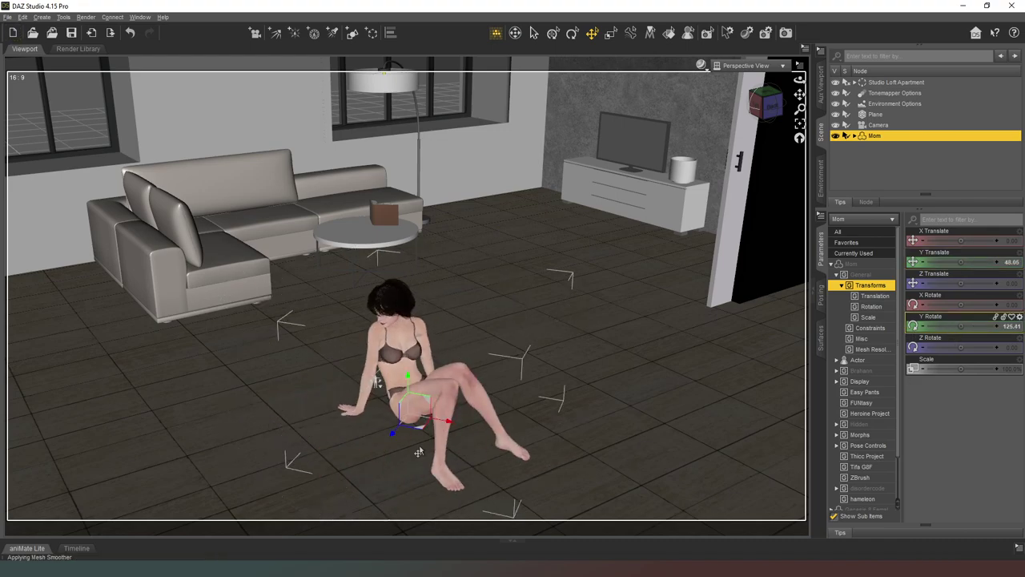
Step: Move the Mom figure onto the couch at X about -84 and Z about 392, and raise its Y Translate to about 77
{"action": "left_click_drag", "start_coordinate": [422, 432], "coordinate": [260, 238]}
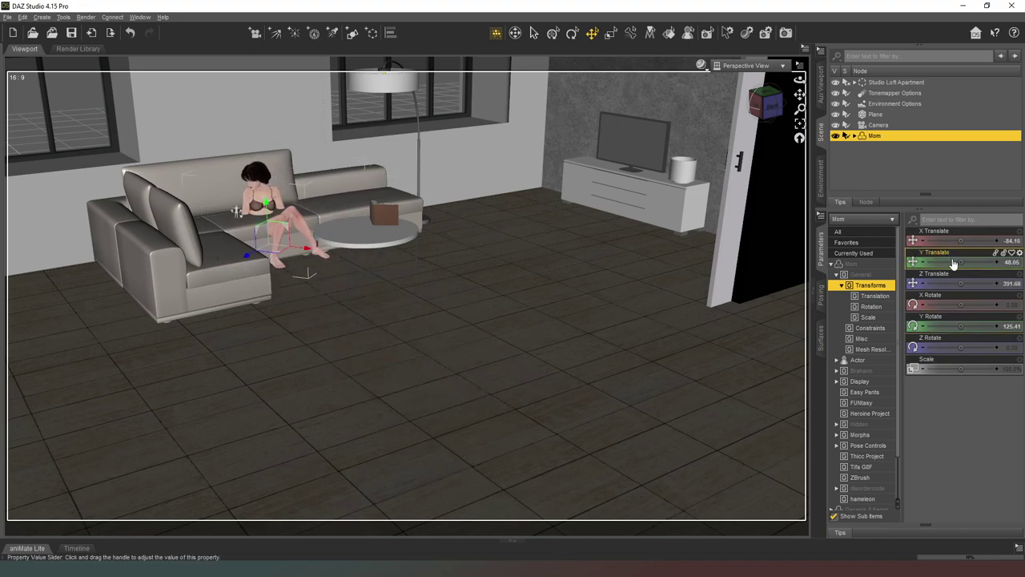
{"action": "left_click_drag", "start_coordinate": [953, 264], "coordinate": [979, 264]}
{"action": "middle_click_drag", "start_coordinate": [343, 209], "coordinate": [412, 321]}
{"action": "scroll", "coordinate": [415, 321], "scroll_direction": "up", "scroll_amount": 5}
{"action": "middle_click_drag", "start_coordinate": [432, 282], "coordinate": [418, 296]}
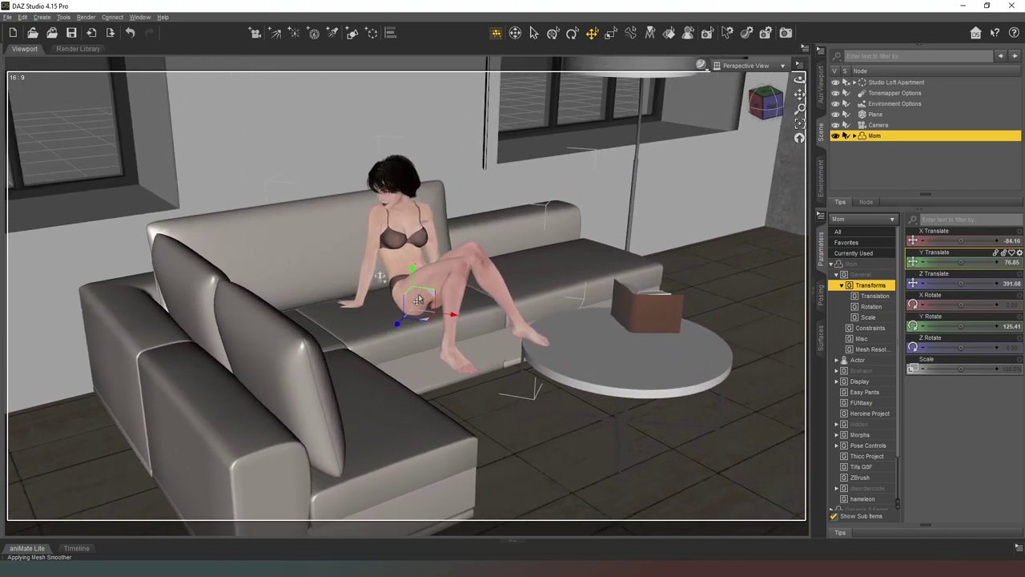
Step: Fit the Mom figure onto the seat at about X -87, Y 77.75 and Z 387.6, and set its Y Rotate to about 147
{"action": "scroll", "coordinate": [418, 299], "scroll_direction": "up", "scroll_amount": 8}
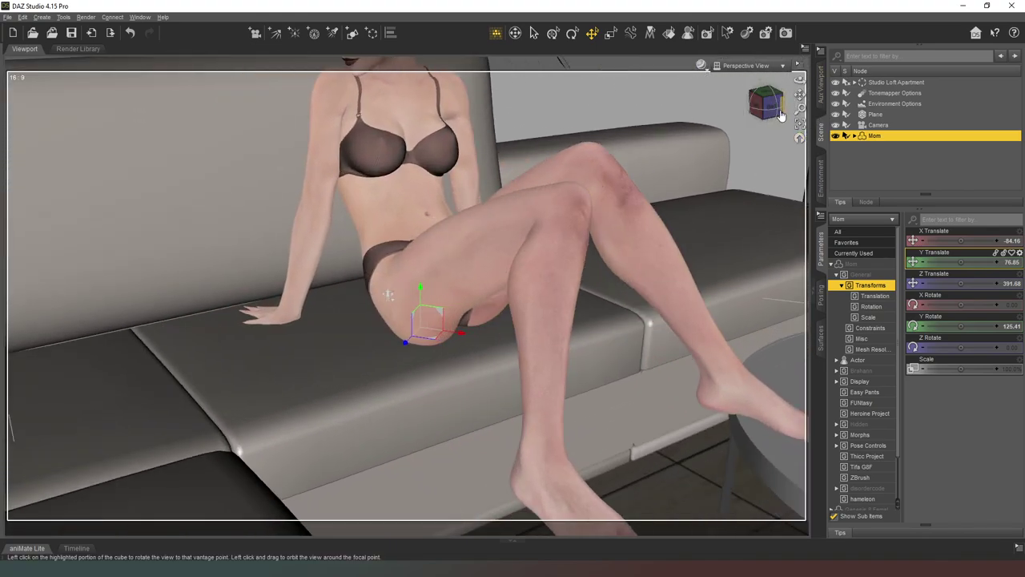
{"action": "left_click", "coordinate": [767, 105]}
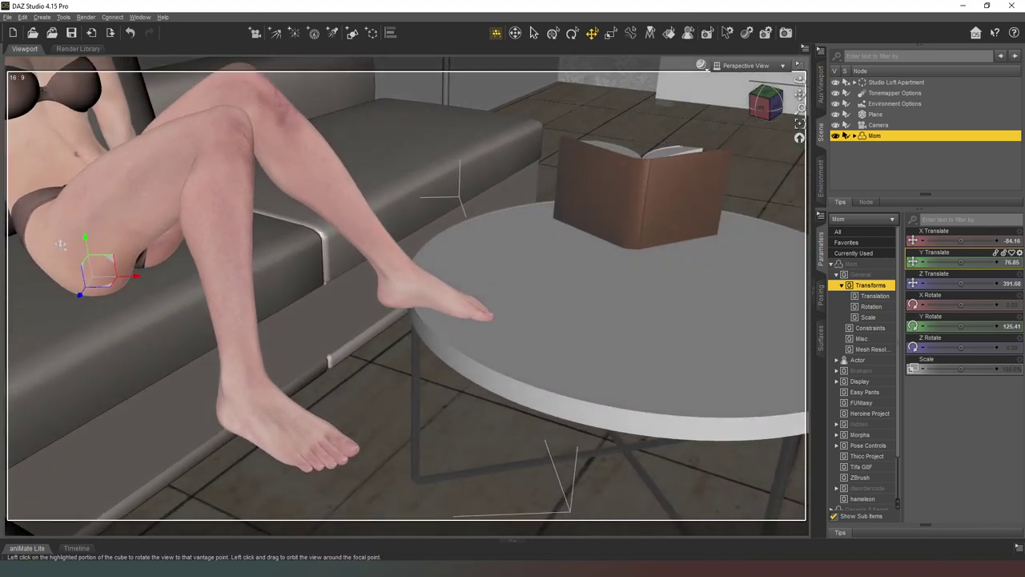
{"action": "left_click_drag", "start_coordinate": [768, 106], "coordinate": [756, 166]}
{"action": "scroll", "coordinate": [336, 276], "scroll_direction": "up", "scroll_amount": 3}
{"action": "middle_click_drag", "start_coordinate": [252, 284], "coordinate": [435, 284]}
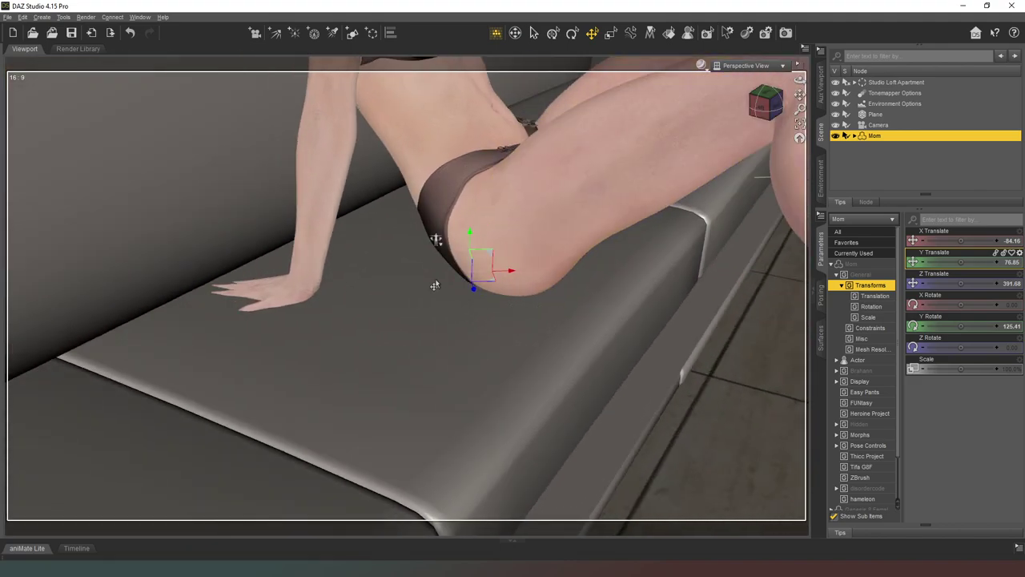
{"action": "left_click", "coordinate": [761, 98]}
{"action": "left_click_drag", "start_coordinate": [628, 466], "coordinate": [640, 472]}
{"action": "left_click_drag", "start_coordinate": [800, 95], "coordinate": [806, 16]}
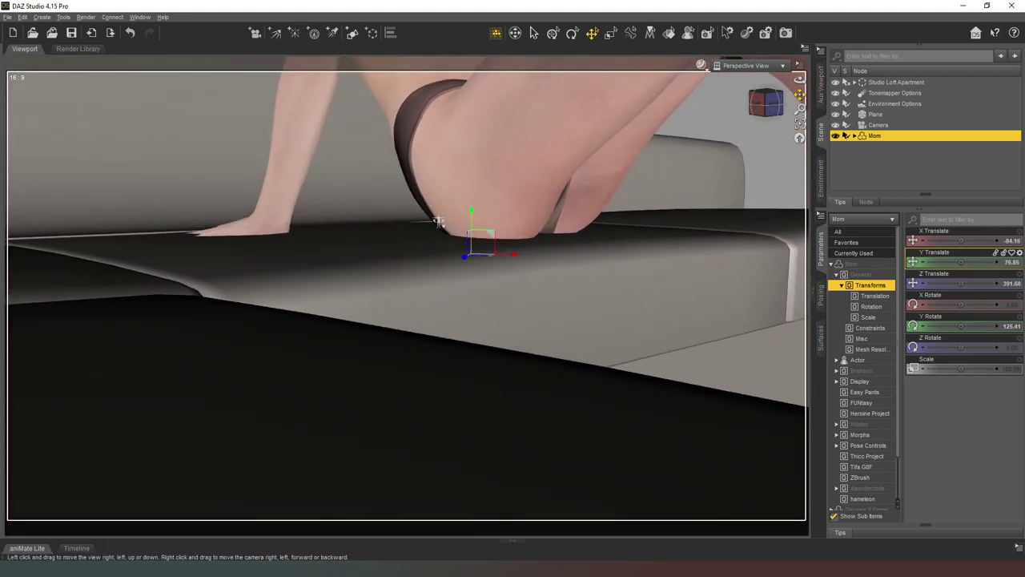
{"action": "left_click_drag", "start_coordinate": [800, 94], "coordinate": [806, 149]}
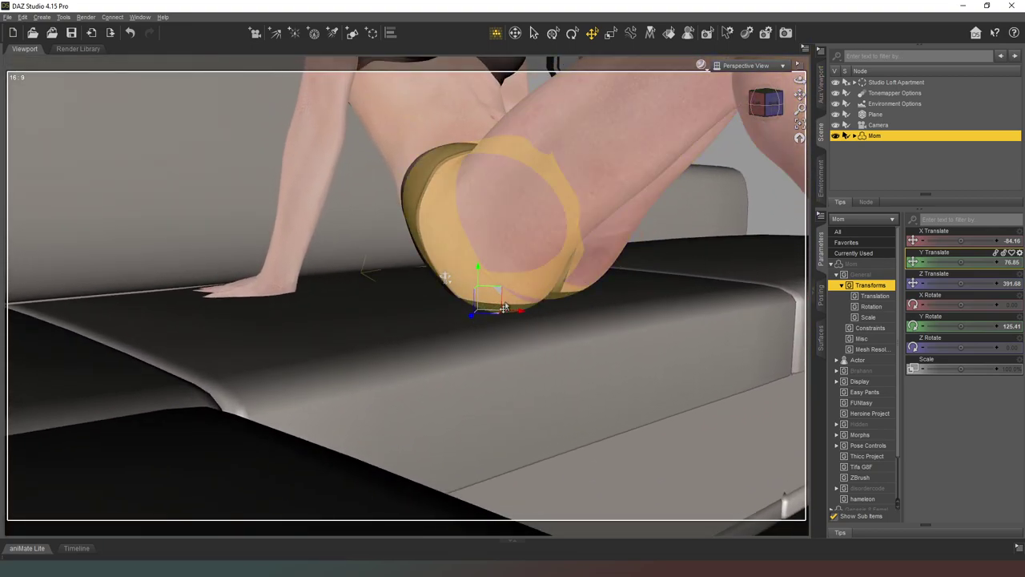
{"action": "left_click_drag", "start_coordinate": [503, 309], "coordinate": [529, 287]}
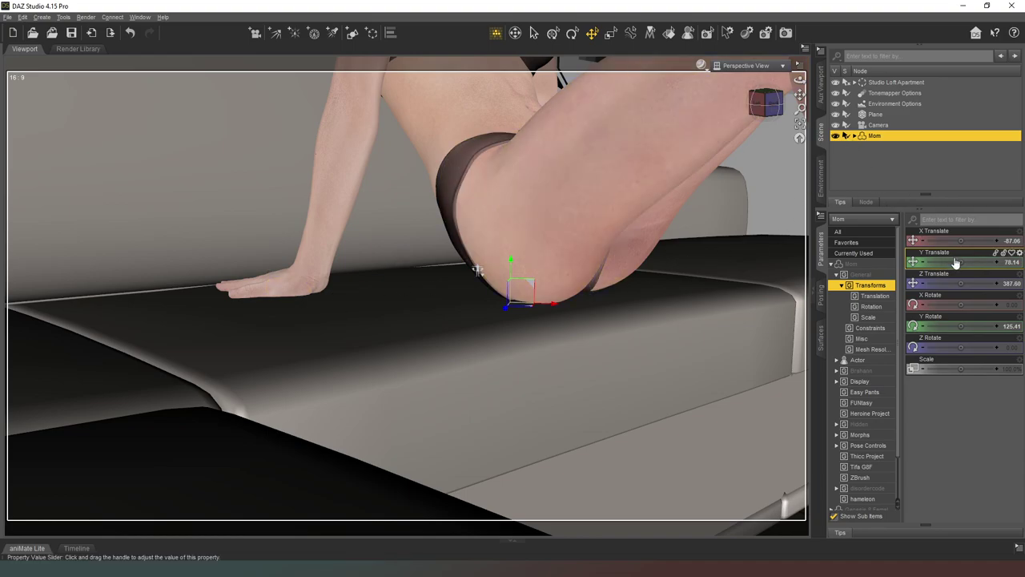
{"action": "left_click_drag", "start_coordinate": [955, 262], "coordinate": [952, 262]}
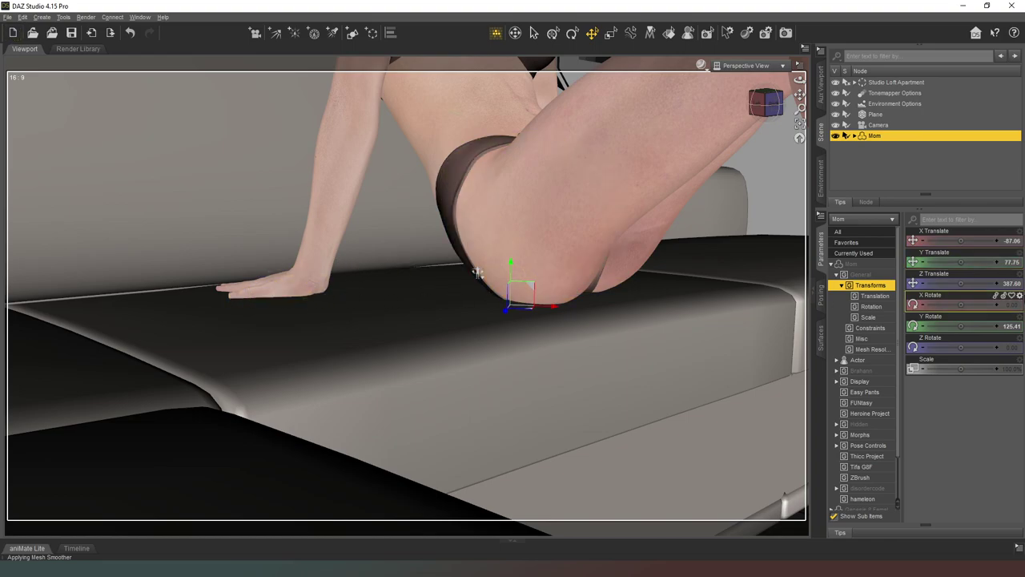
{"action": "left_click_drag", "start_coordinate": [961, 326], "coordinate": [973, 325]}
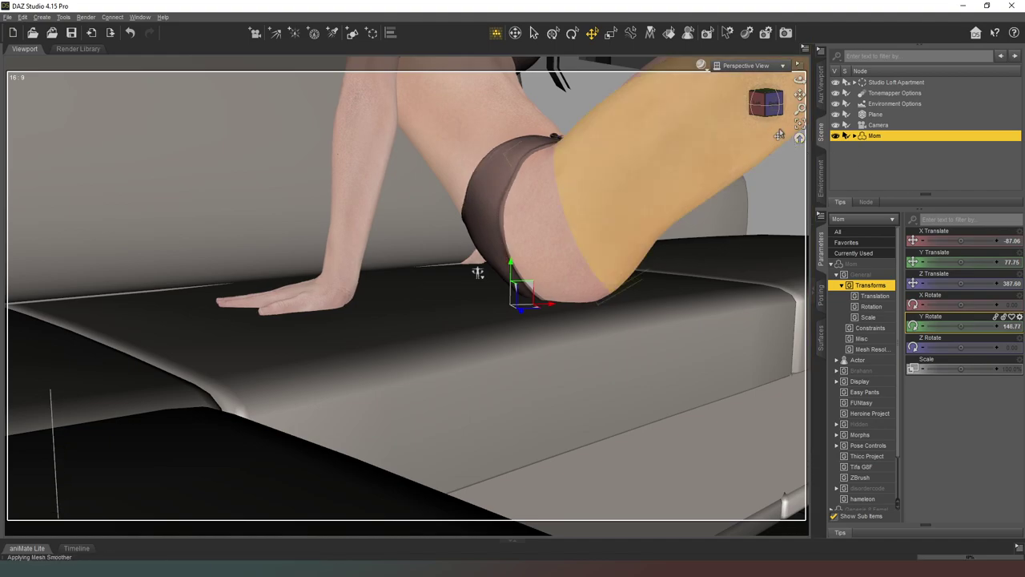
Step: Look through the new Camera and increase its Focal Length to about 411 mm
{"action": "scroll", "coordinate": [727, 68], "scroll_direction": "down", "scroll_amount": 10}
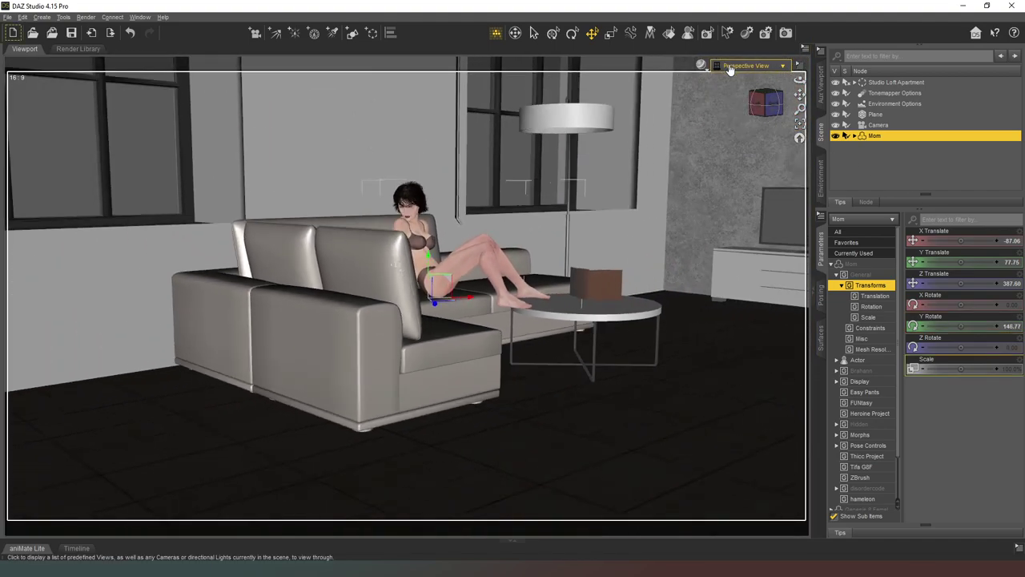
{"action": "left_click", "coordinate": [729, 68]}
{"action": "left_click", "coordinate": [734, 155]}
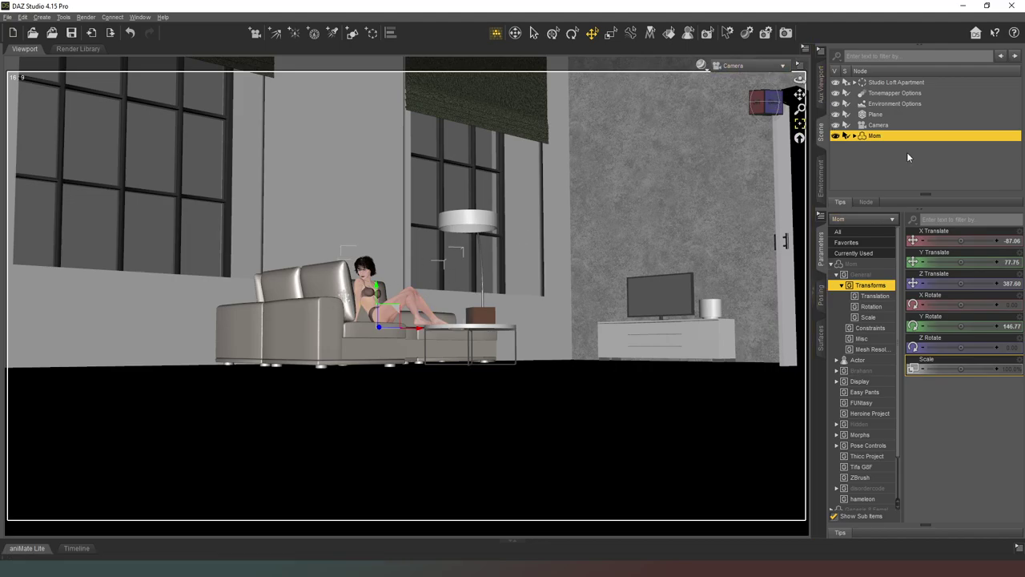
{"action": "left_click", "coordinate": [881, 125]}
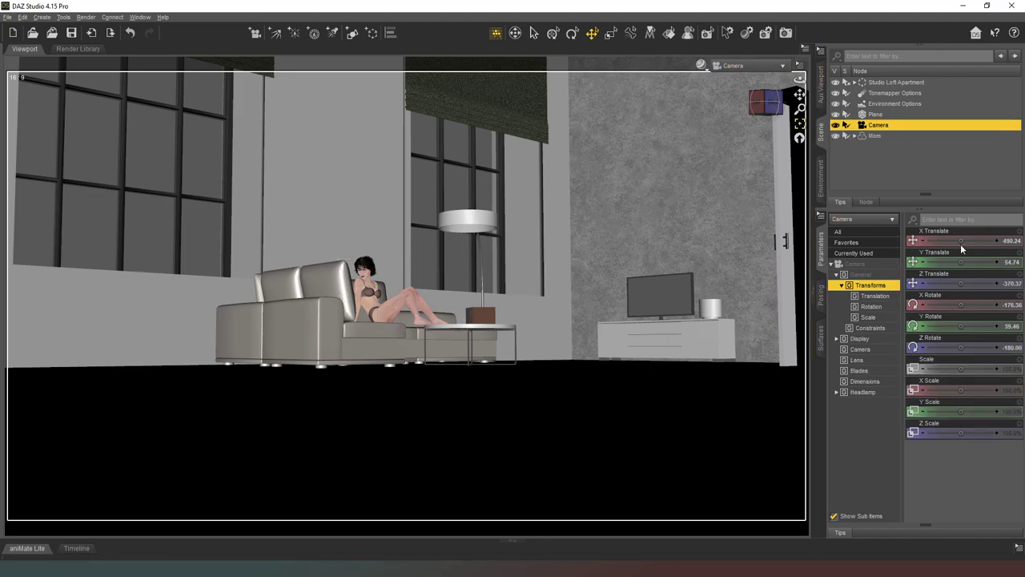
{"action": "left_click", "coordinate": [860, 353]}
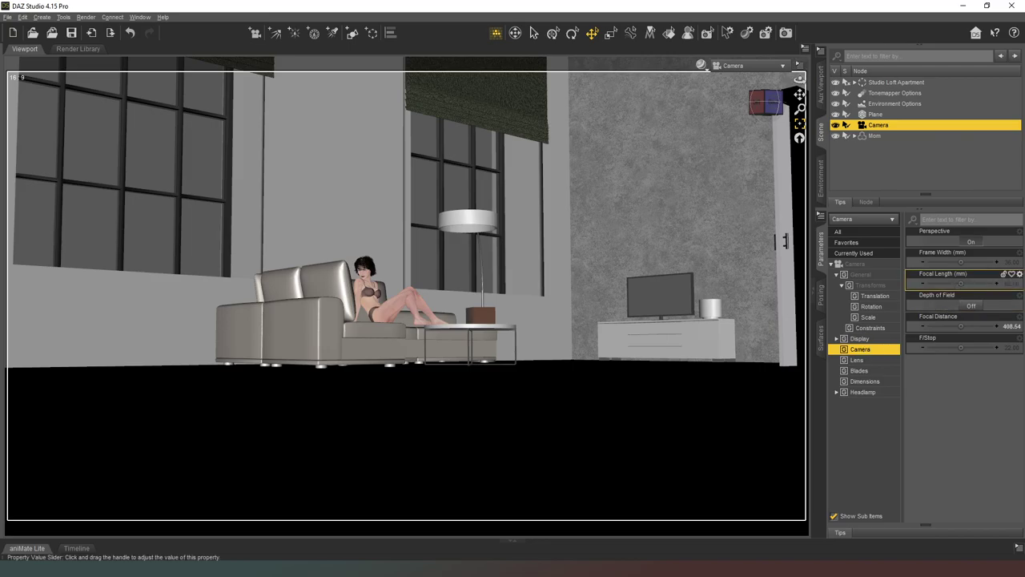
{"action": "left_click_drag", "start_coordinate": [961, 285], "coordinate": [992, 283]}
Step: Adjust the Camera's framing so the seated figure is shown from head to feet on the couch
{"action": "left_click", "coordinate": [516, 33]}
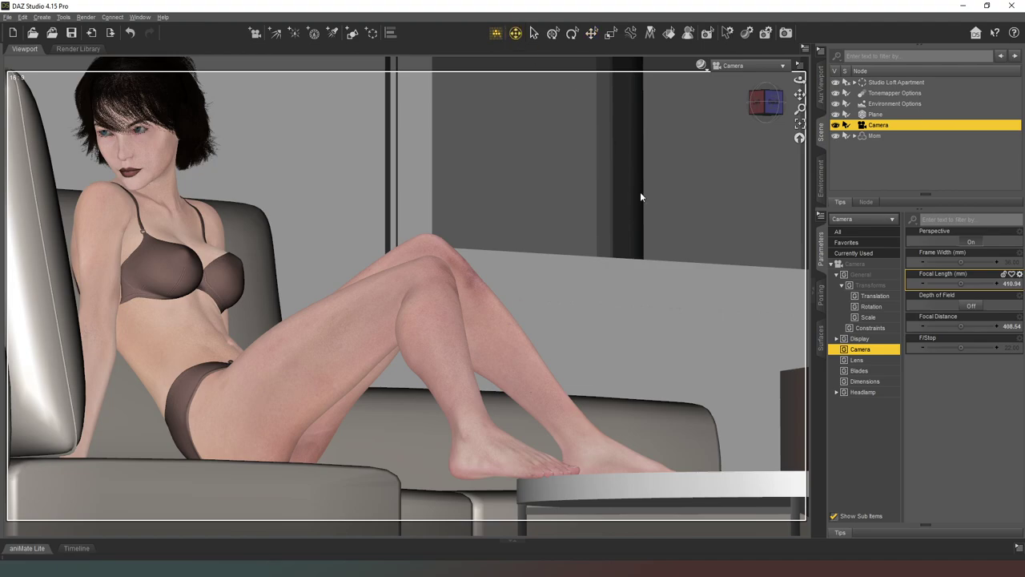
{"action": "middle_click_drag", "start_coordinate": [624, 198], "coordinate": [727, 302]}
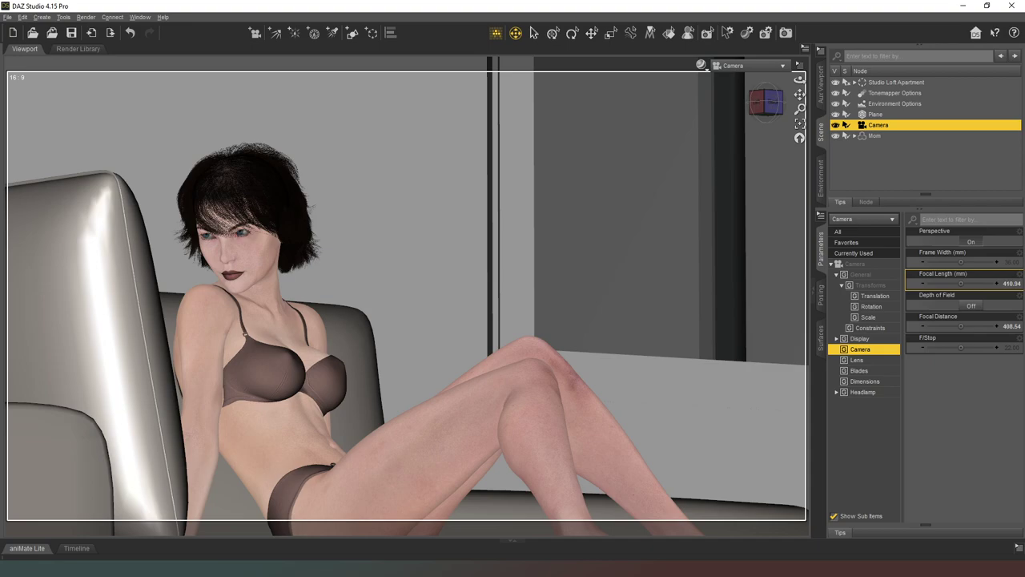
{"action": "left_click_drag", "start_coordinate": [561, 184], "coordinate": [581, 163], "text": "alt"}
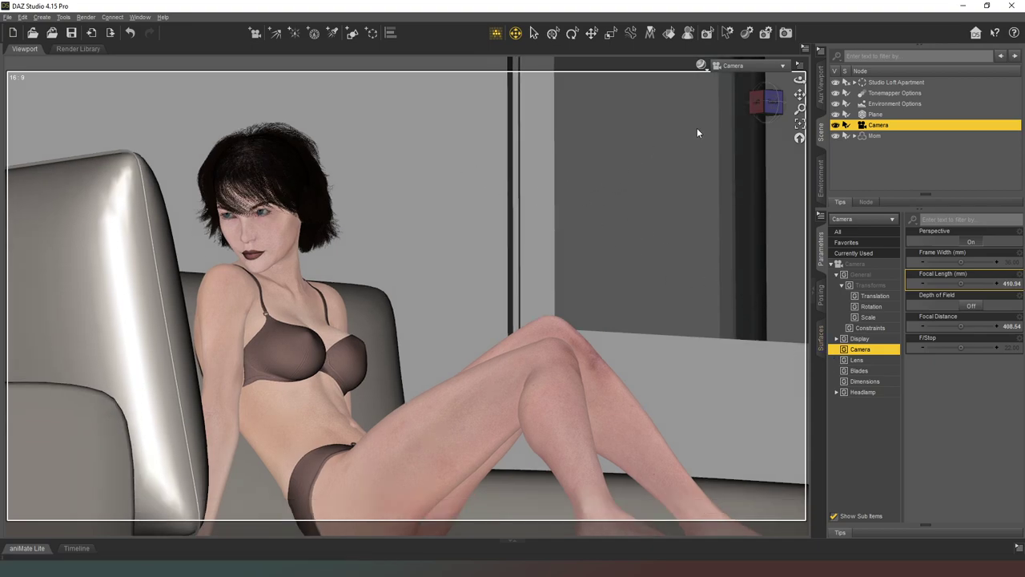
{"action": "middle_click_drag", "start_coordinate": [407, 296], "coordinate": [407, 234]}
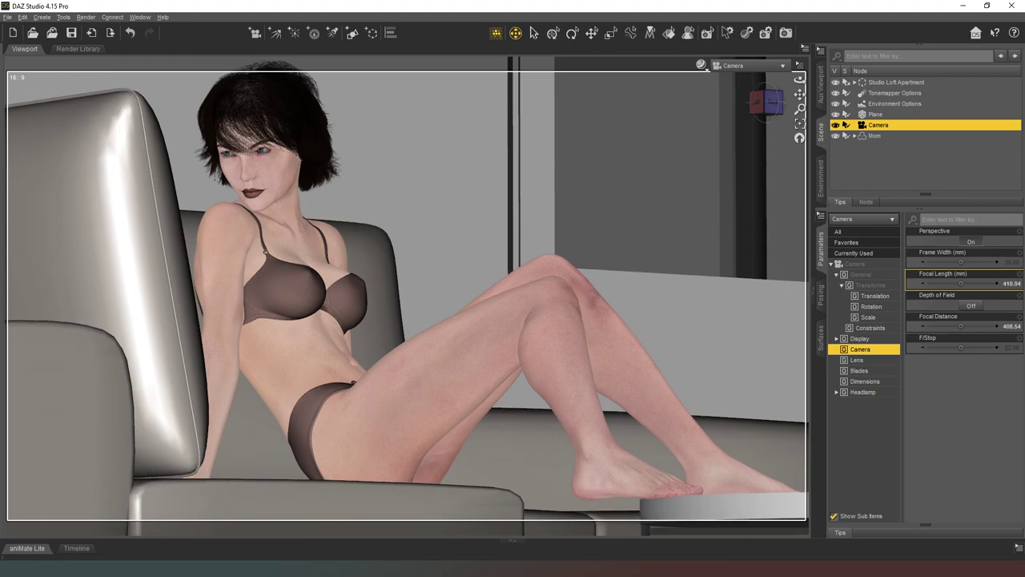
{"action": "middle_click_drag", "start_coordinate": [406, 296], "coordinate": [428, 316]}
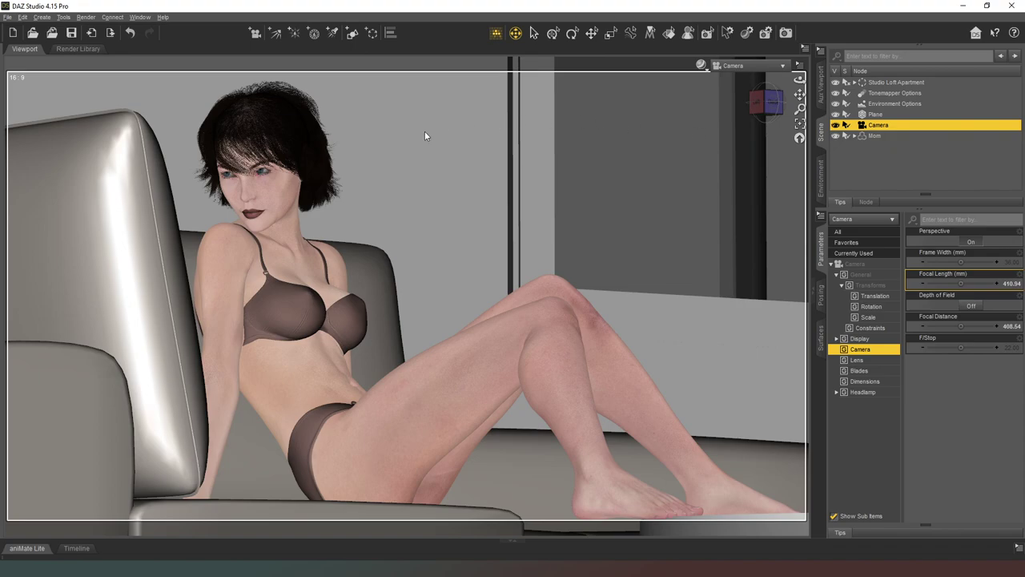
{"action": "left_click", "coordinate": [781, 101]}
{"action": "left_click_drag", "start_coordinate": [800, 92], "coordinate": [703, 67]}
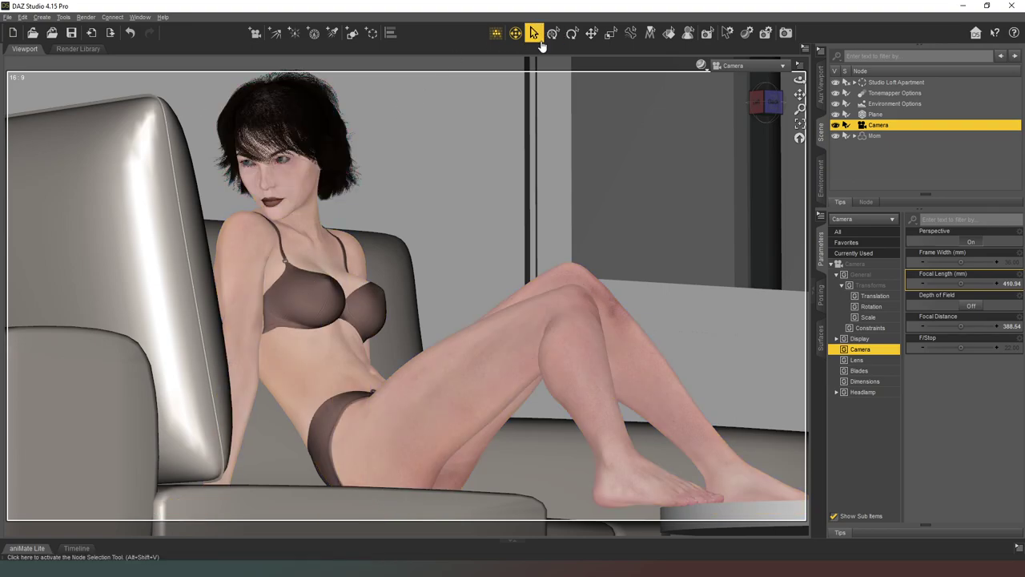
Step: Make the Mom figure's left eye point at the Camera
{"action": "left_click", "coordinate": [278, 159]}
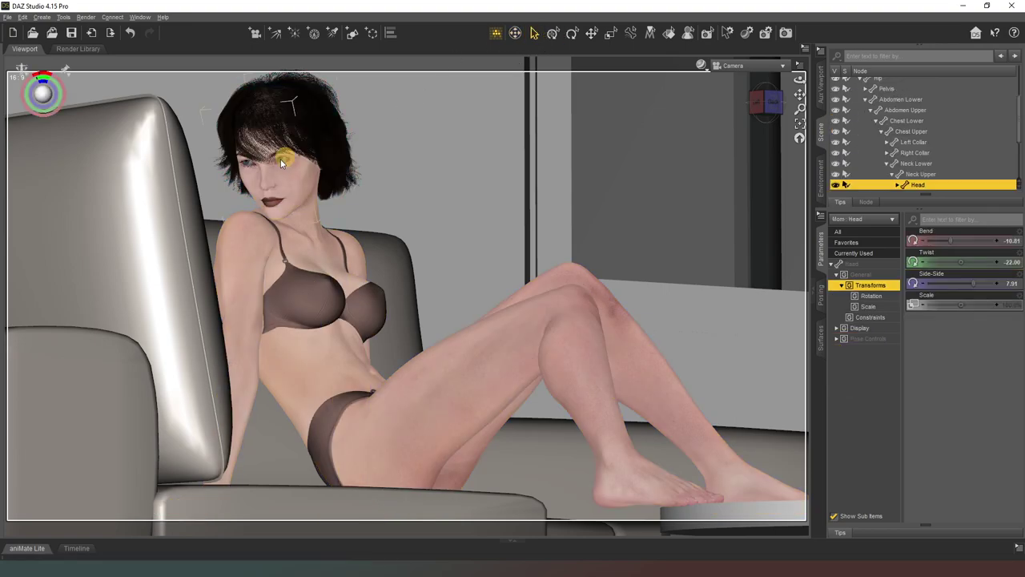
{"action": "left_click", "coordinate": [280, 159]}
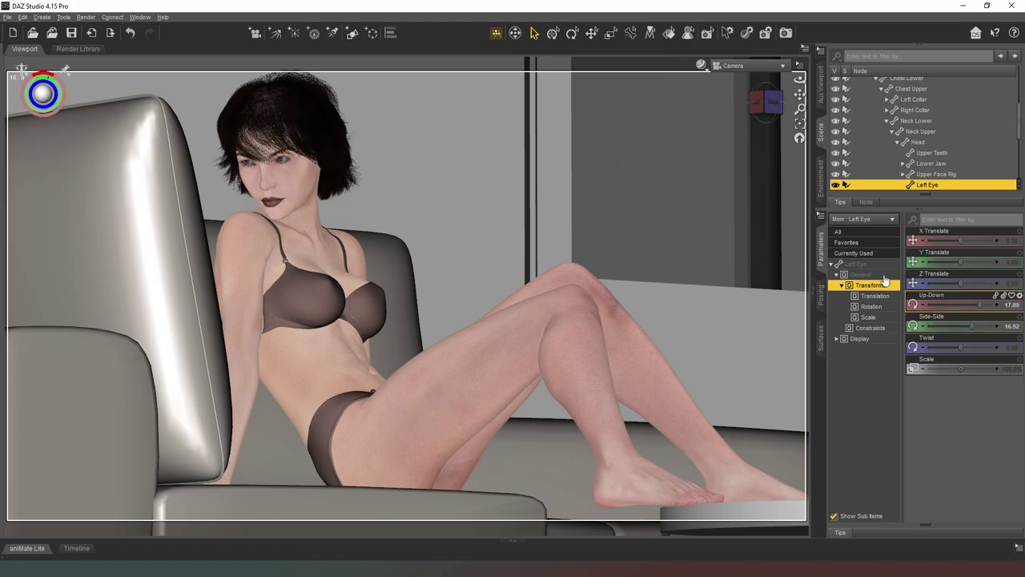
{"action": "left_click", "coordinate": [858, 263]}
{"action": "left_click", "coordinate": [963, 390]}
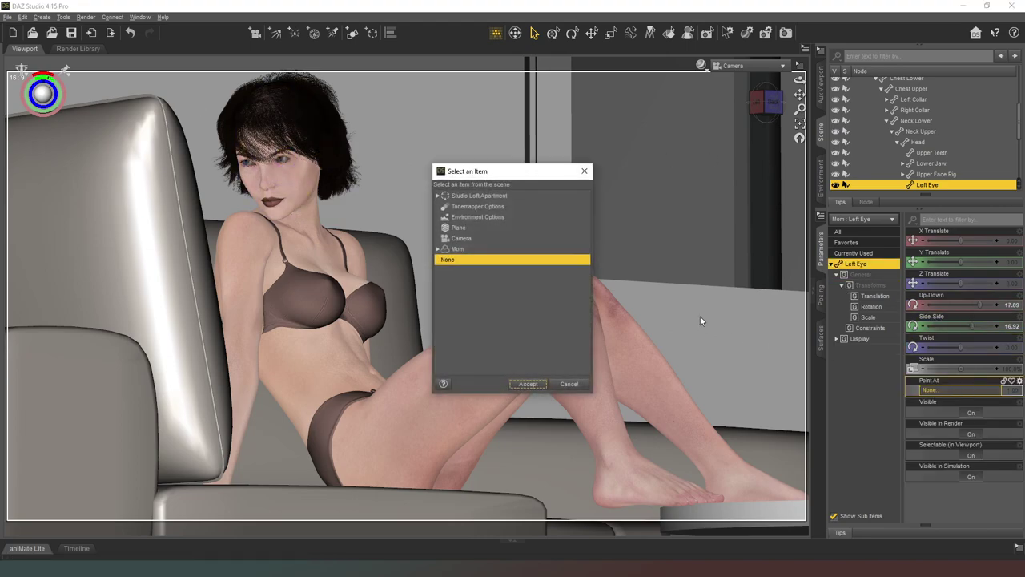
{"action": "left_click", "coordinate": [461, 238]}
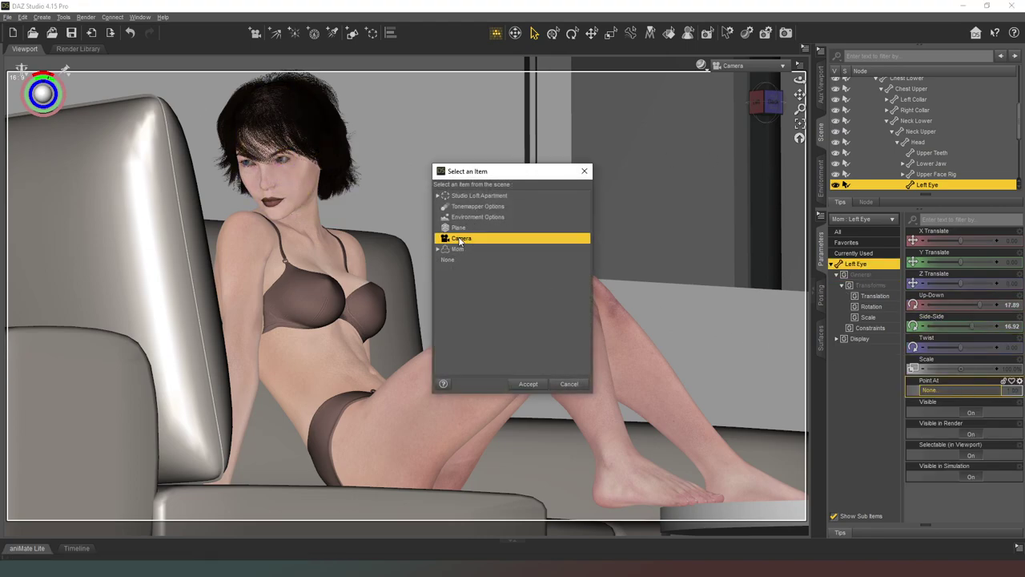
{"action": "left_click", "coordinate": [527, 383]}
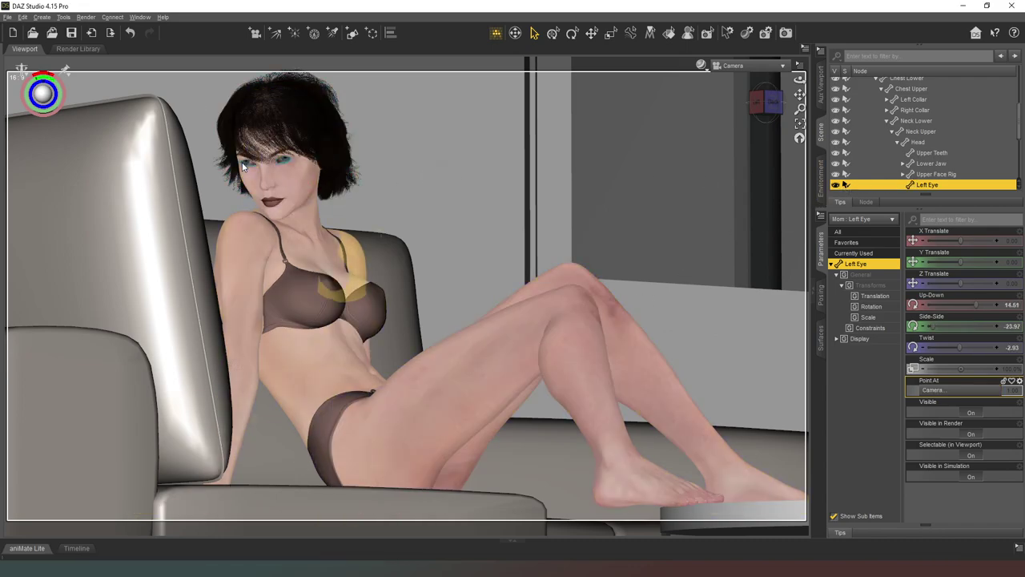
Step: Make the Mom figure's right eye point at the Camera as well
{"action": "left_click", "coordinate": [244, 164]}
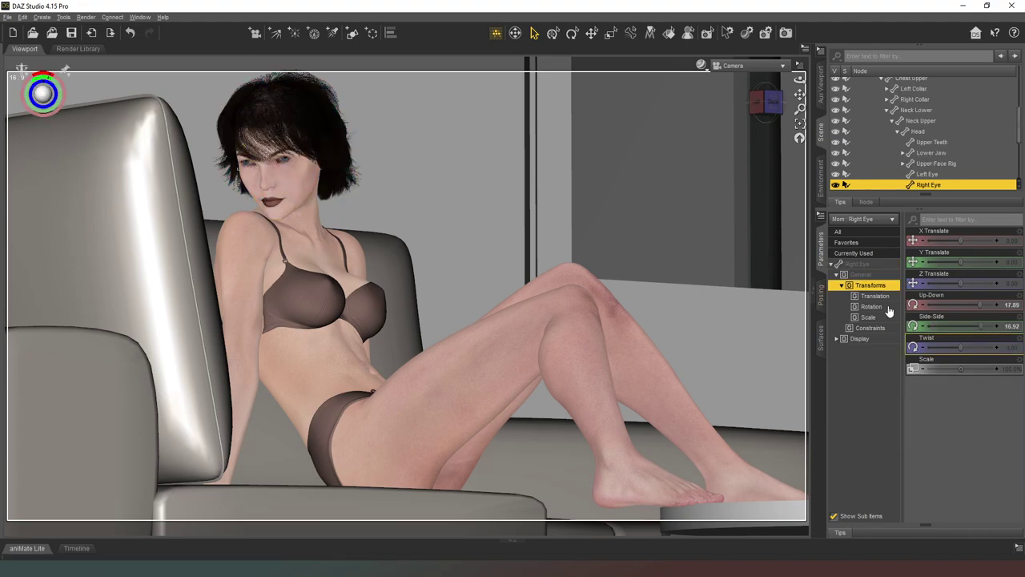
{"action": "left_click", "coordinate": [866, 264]}
{"action": "left_click", "coordinate": [972, 393]}
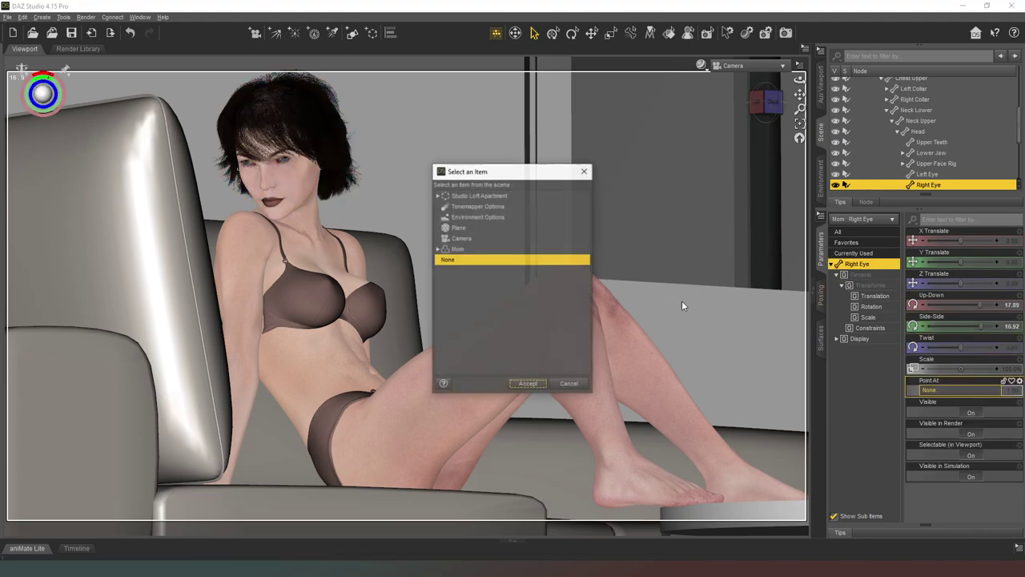
{"action": "left_click", "coordinate": [471, 239]}
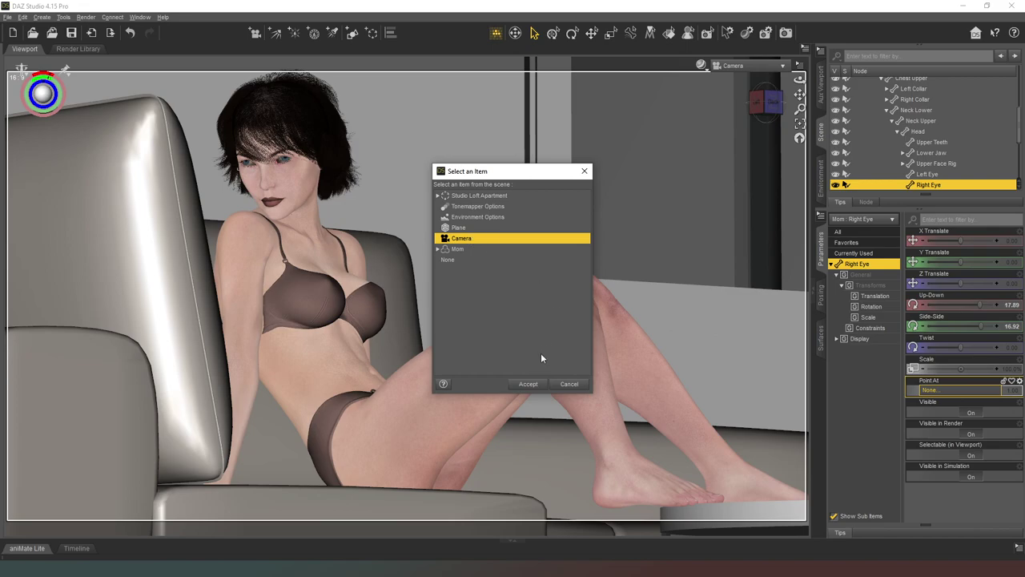
{"action": "left_click", "coordinate": [532, 384]}
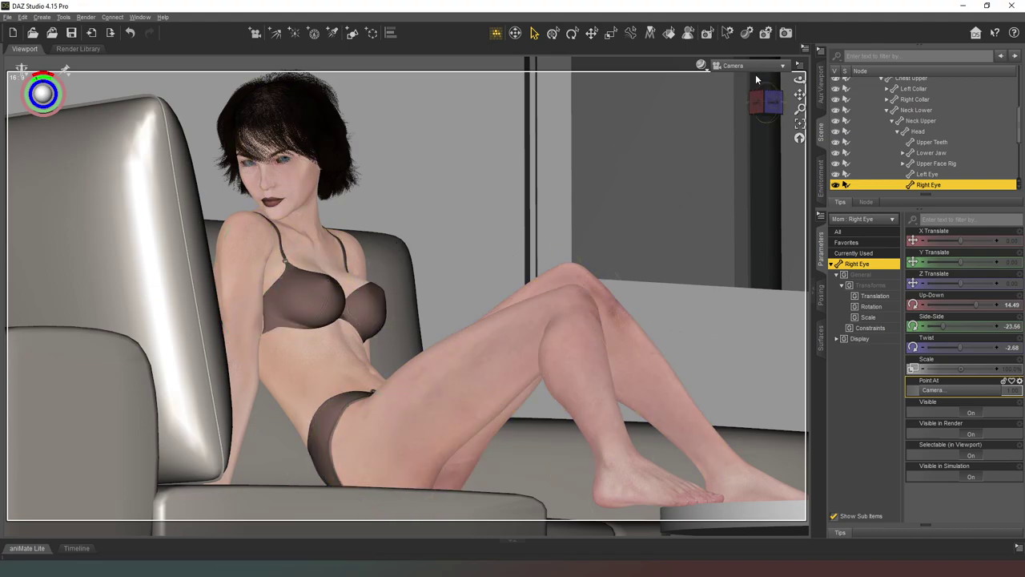
Step: Show the couch from the front in Perspective View and add the BF Curtain 02 prop to the scene
{"action": "left_click", "coordinate": [734, 68]}
{"action": "left_click", "coordinate": [732, 73]}
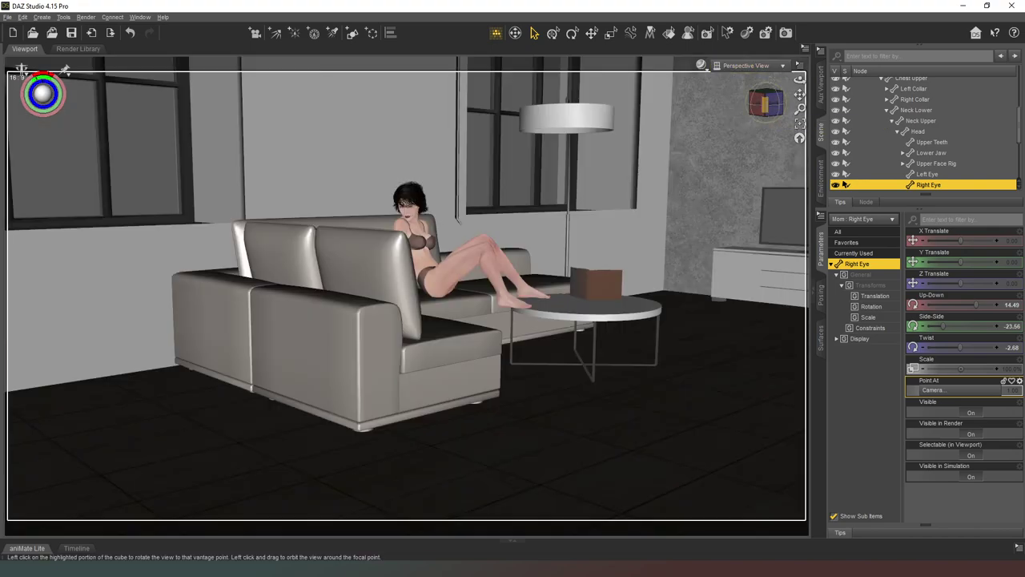
{"action": "left_click", "coordinate": [766, 106]}
{"action": "left_click", "coordinate": [765, 105]}
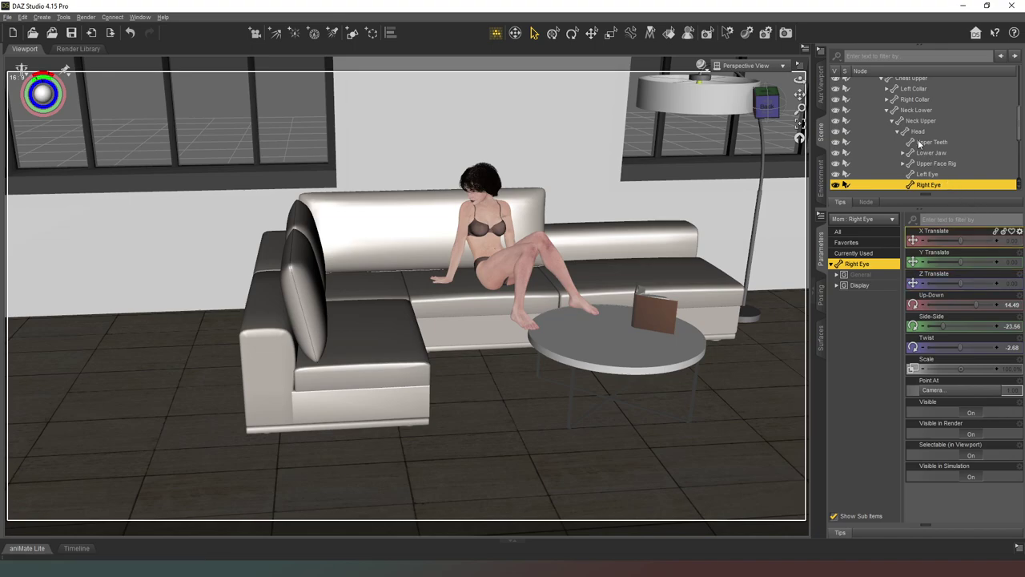
{"action": "scroll", "coordinate": [913, 120], "scroll_direction": "up", "scroll_amount": 5}
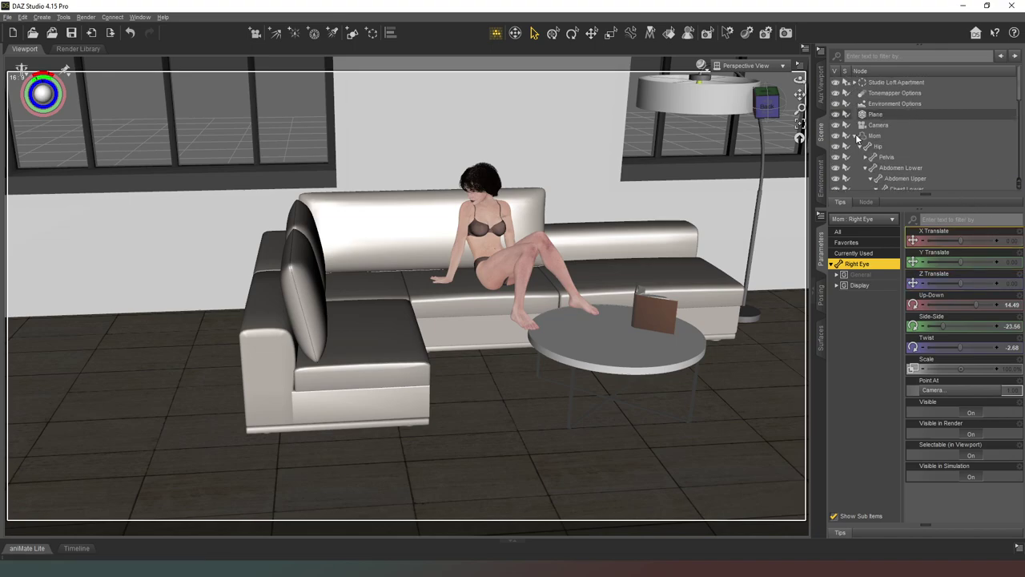
{"action": "left_click", "coordinate": [856, 137]}
{"action": "left_click", "coordinate": [878, 147]}
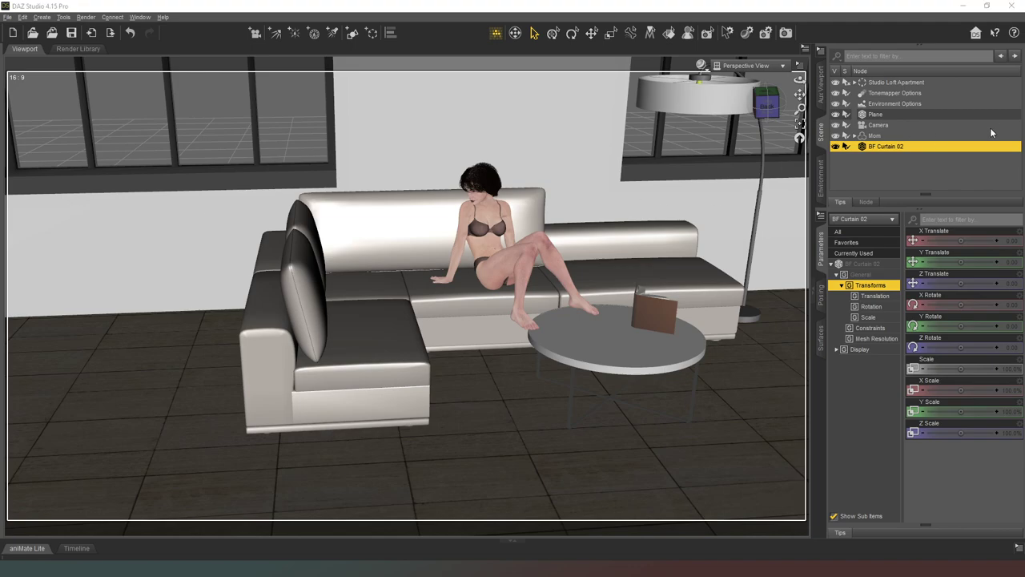
Step: Raise BF Curtain 02 above the floor to a Y Translate of about 197
{"action": "left_click", "coordinate": [650, 196]}
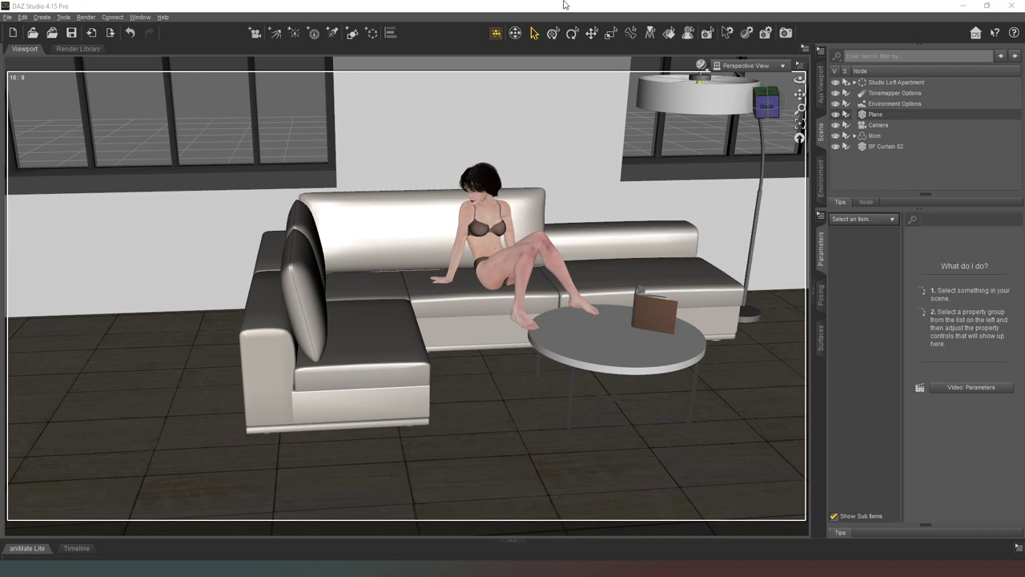
{"action": "left_click", "coordinate": [892, 149]}
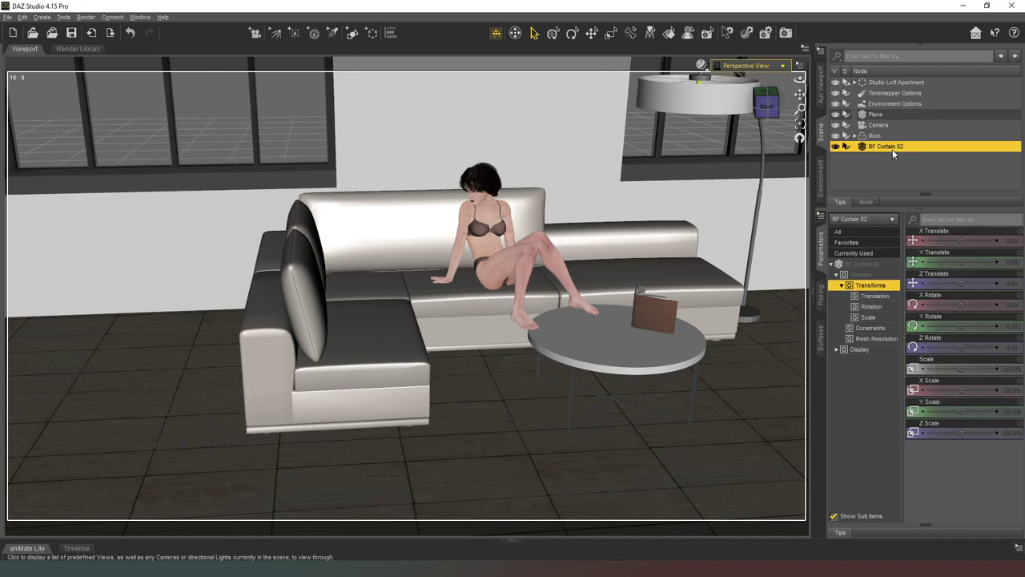
{"action": "left_click", "coordinate": [750, 102]}
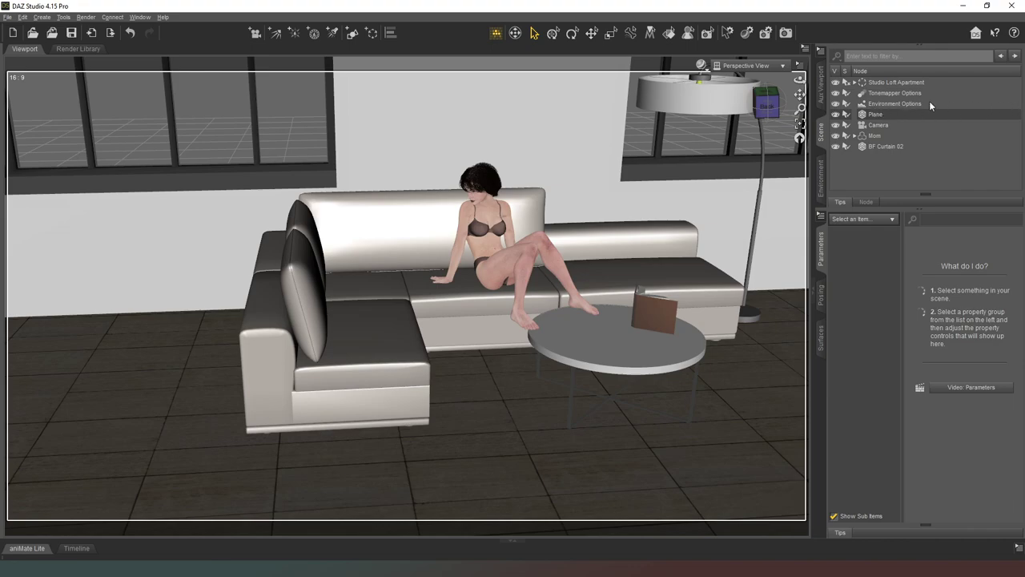
{"action": "left_click", "coordinate": [873, 147]}
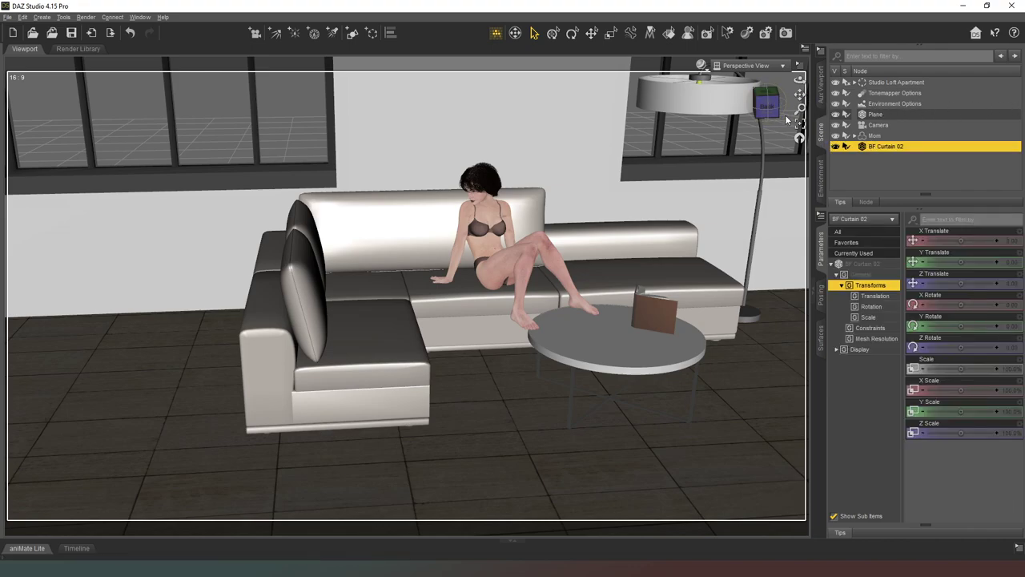
{"action": "left_click", "coordinate": [592, 35]}
{"action": "left_click_drag", "start_coordinate": [766, 107], "coordinate": [615, 314]}
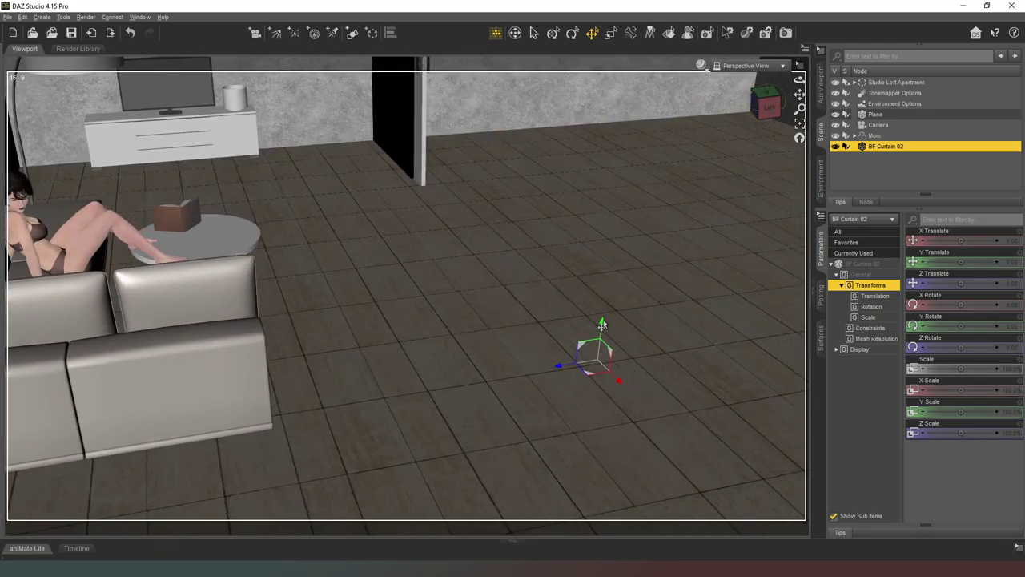
{"action": "left_click", "coordinate": [601, 324]}
{"action": "left_click", "coordinate": [873, 147]}
{"action": "left_click_drag", "start_coordinate": [601, 327], "coordinate": [610, 57]}
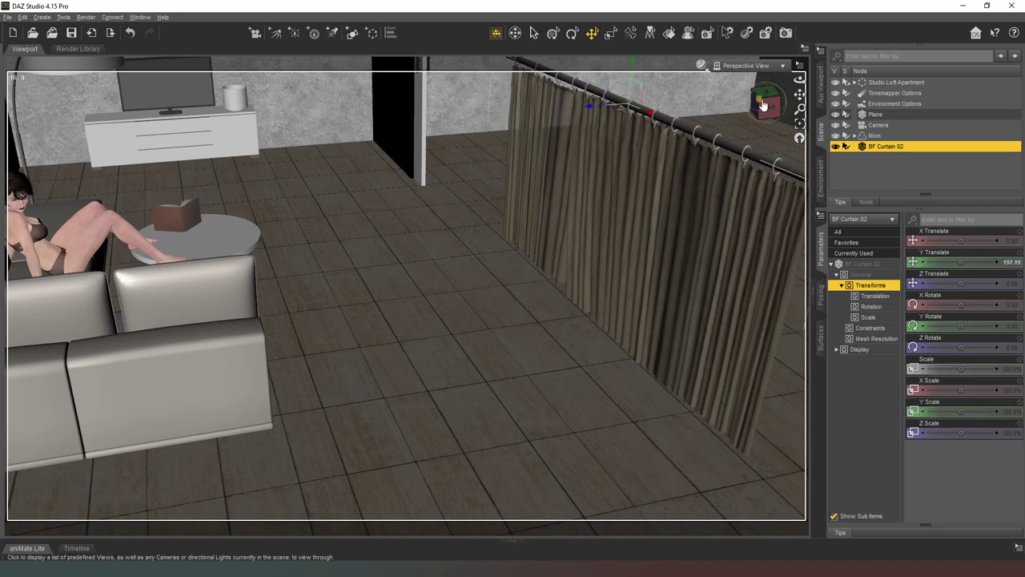
Step: Set BF Curtain 02's Y Rotate to about -43.8, Scale to 49.7%, Y Translate to about 331 and X Translate to about -20
{"action": "left_click_drag", "start_coordinate": [799, 95], "coordinate": [925, 324]}
{"action": "left_click_drag", "start_coordinate": [961, 368], "coordinate": [933, 368]}
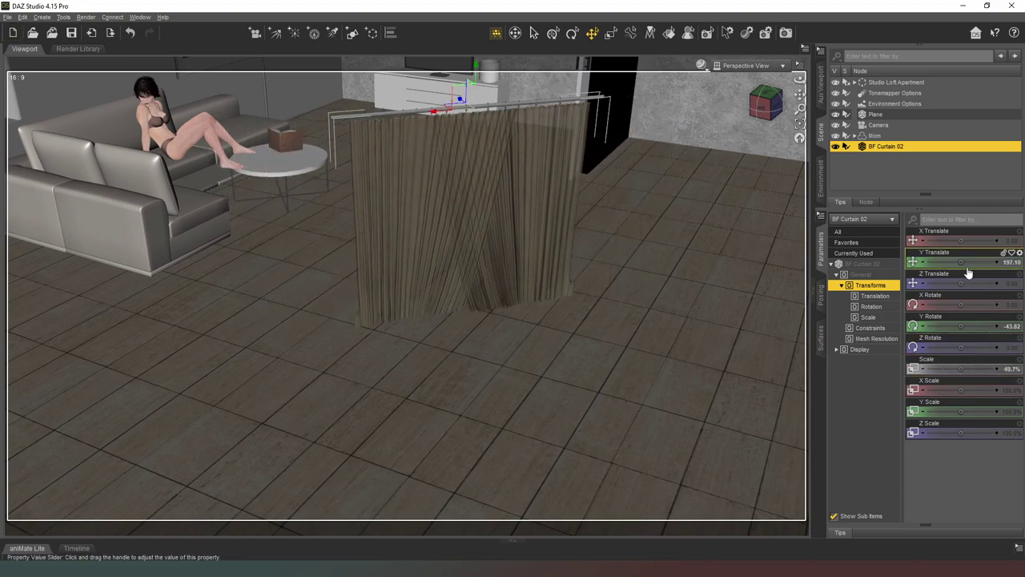
{"action": "left_click_drag", "start_coordinate": [959, 265], "coordinate": [993, 265]}
{"action": "left_click", "coordinate": [745, 65]}
{"action": "left_click", "coordinate": [729, 156]}
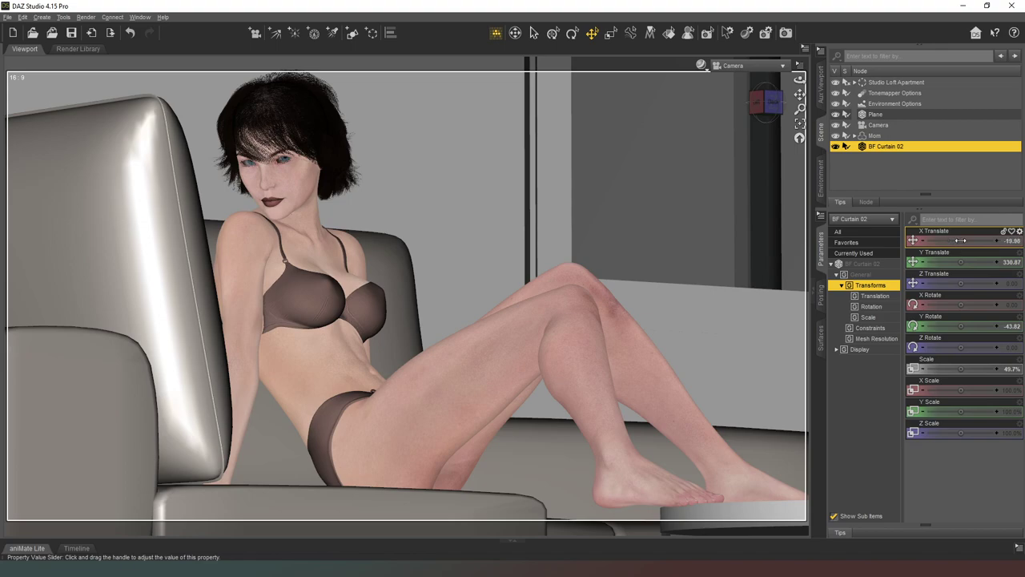
Step: In Perspective View, move BF Curtain 02 in front of the couch to about X 82.8 and Z 42
{"action": "left_click", "coordinate": [744, 65]}
{"action": "left_click", "coordinate": [745, 78]}
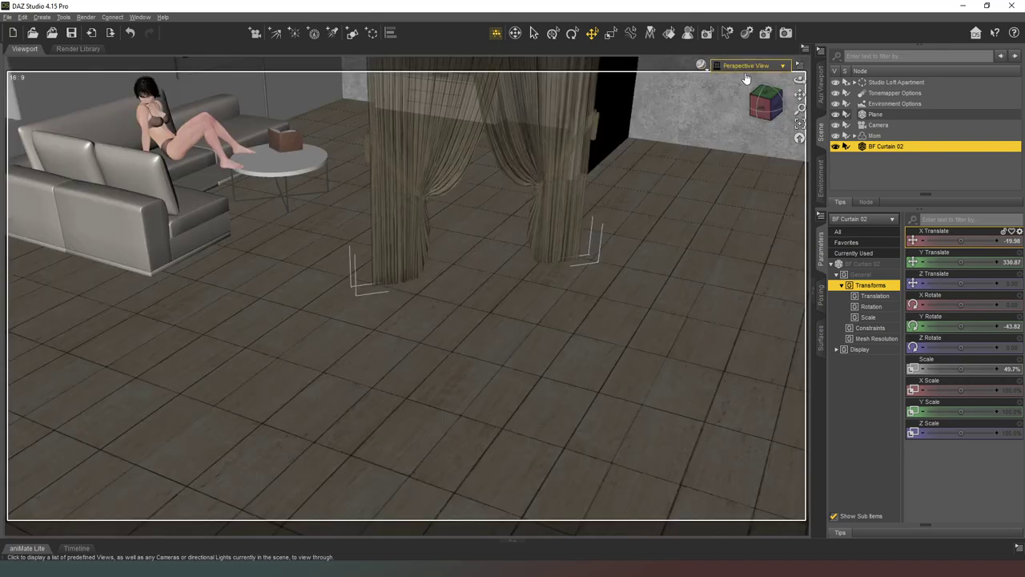
{"action": "left_click_drag", "start_coordinate": [757, 102], "coordinate": [776, 80]}
{"action": "left_click", "coordinate": [791, 128]}
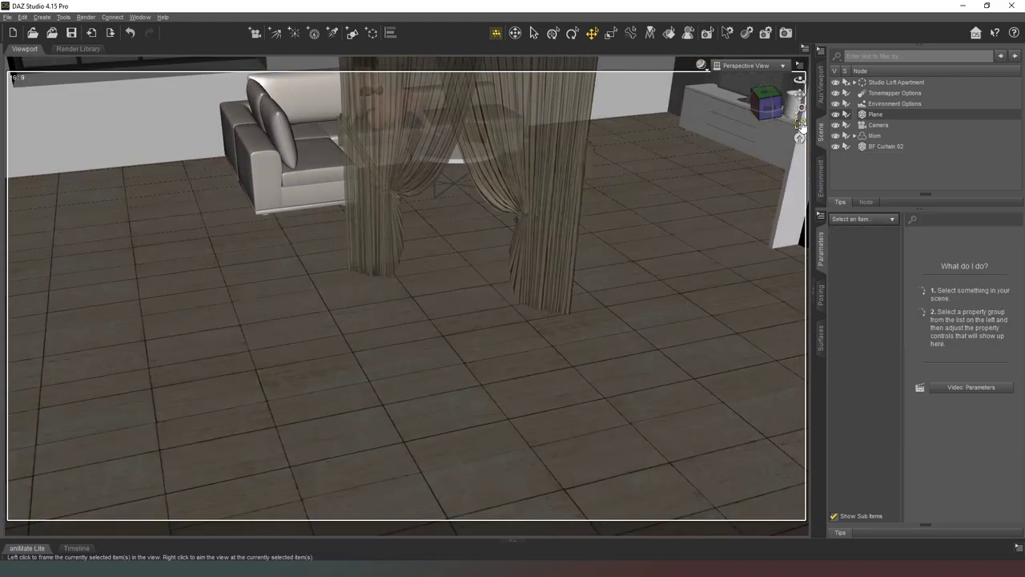
{"action": "left_click", "coordinate": [801, 127]}
{"action": "left_click", "coordinate": [868, 147]}
{"action": "left_click", "coordinate": [801, 126]}
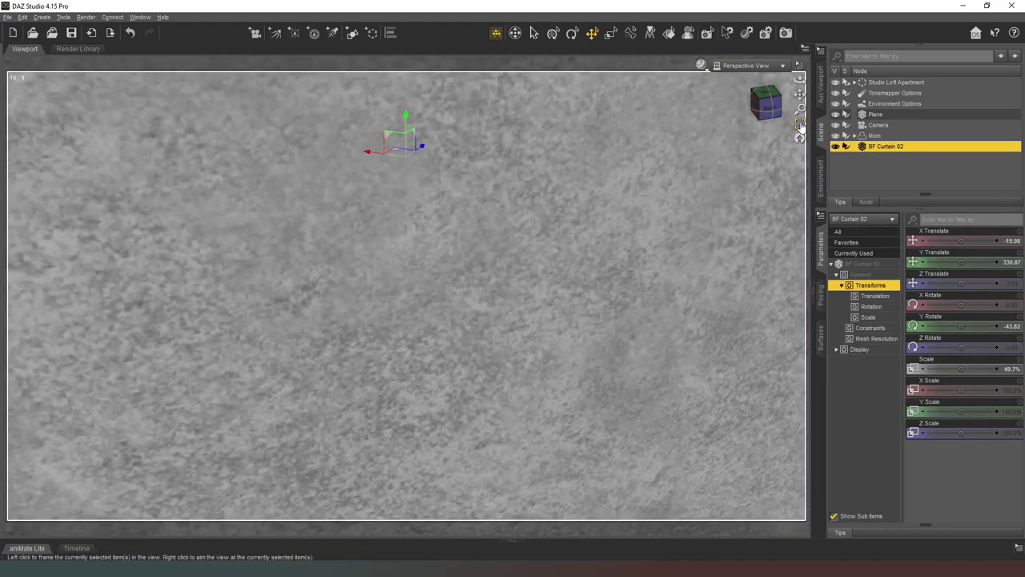
{"action": "left_click_drag", "start_coordinate": [769, 112], "coordinate": [764, 110]}
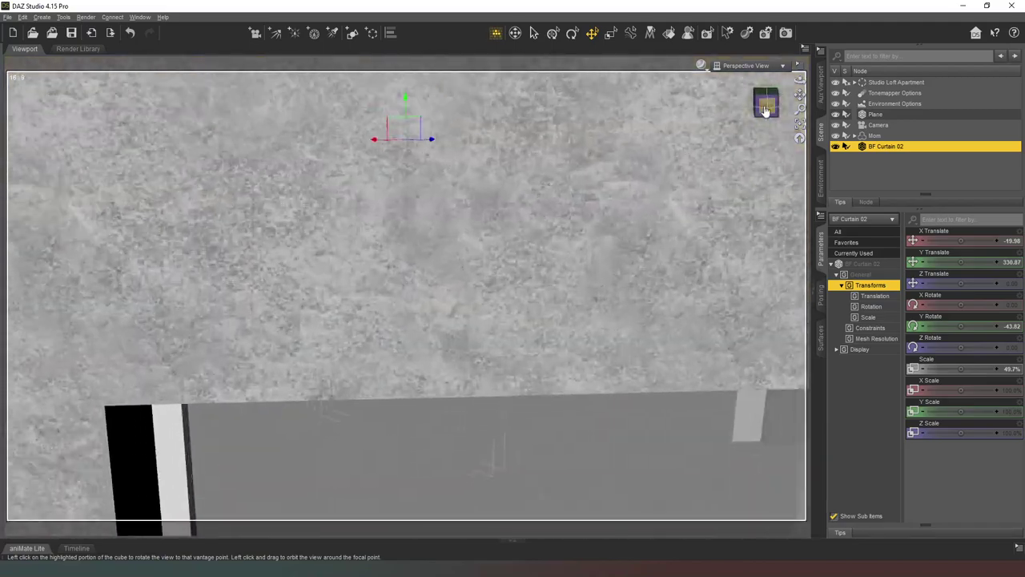
{"action": "left_click", "coordinate": [763, 110]}
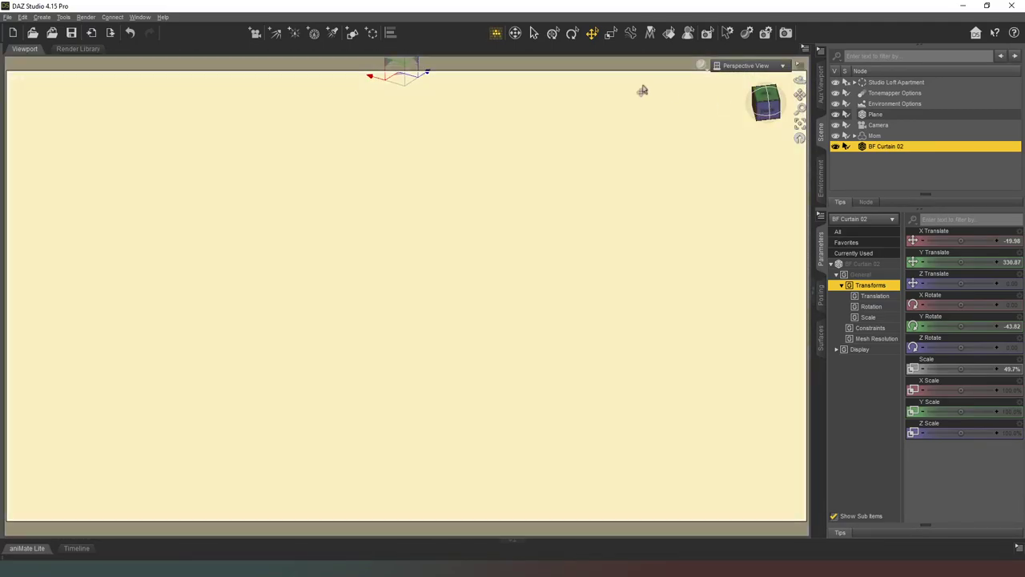
{"action": "left_click_drag", "start_coordinate": [398, 79], "coordinate": [191, 60]}
{"action": "left_click_drag", "start_coordinate": [764, 112], "coordinate": [772, 104]}
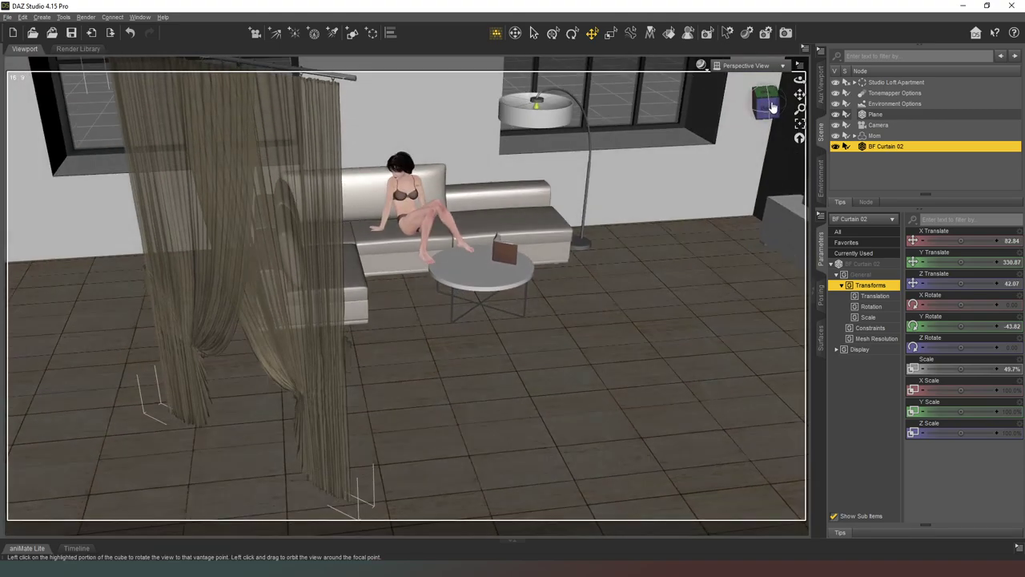
Step: Look through the Camera and shift BF Curtain 02 sideways to an X Translate of about 214, clear of the figure's face
{"action": "left_click", "coordinate": [756, 68]}
{"action": "left_click", "coordinate": [744, 153]}
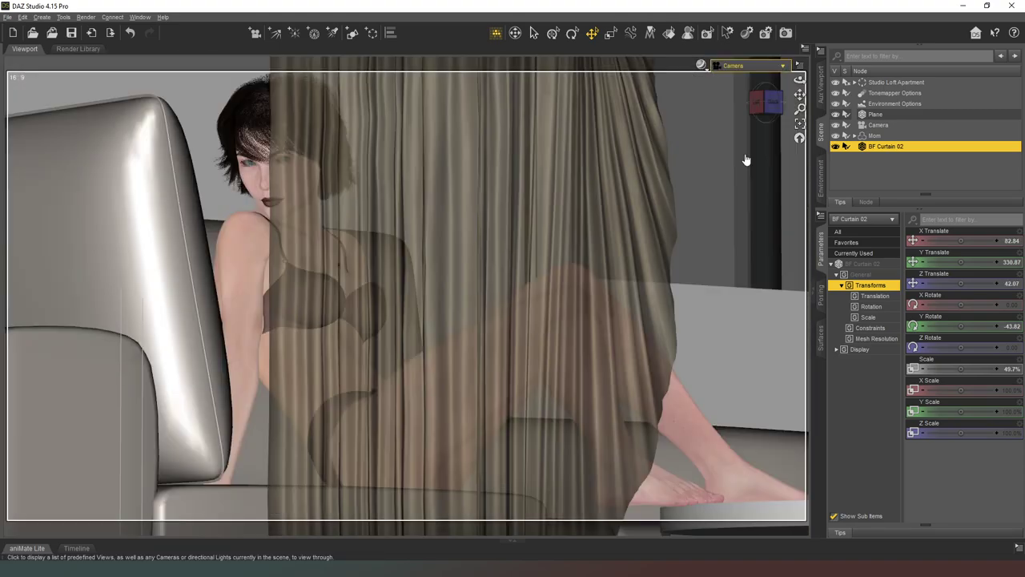
{"action": "left_click_drag", "start_coordinate": [954, 241], "coordinate": [983, 242]}
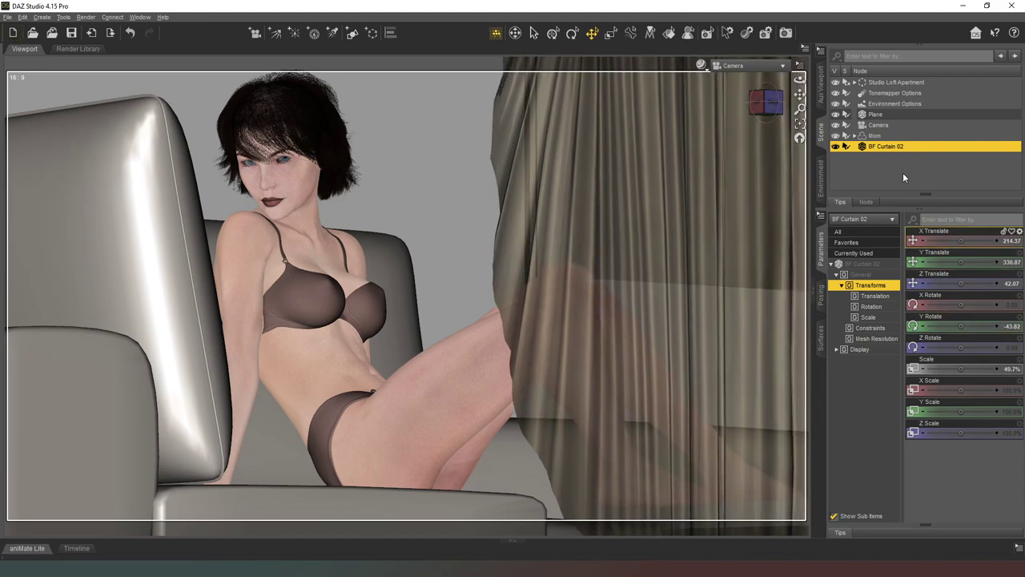
Step: Tilt BF Curtain 02 to about X -37.6, Y -24.3 and Z 61.9, and move it to about X 138, Y 310 and Z -31
{"action": "left_click", "coordinate": [755, 66]}
{"action": "left_click", "coordinate": [748, 72]}
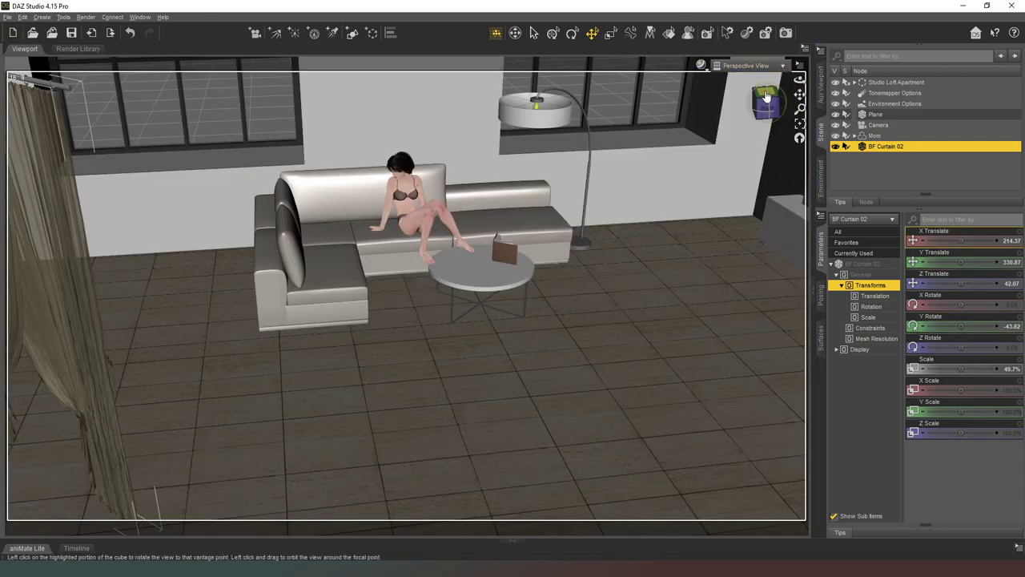
{"action": "left_click", "coordinate": [767, 97]}
{"action": "left_click_drag", "start_coordinate": [767, 96], "coordinate": [779, 99]}
{"action": "left_click", "coordinate": [573, 35]}
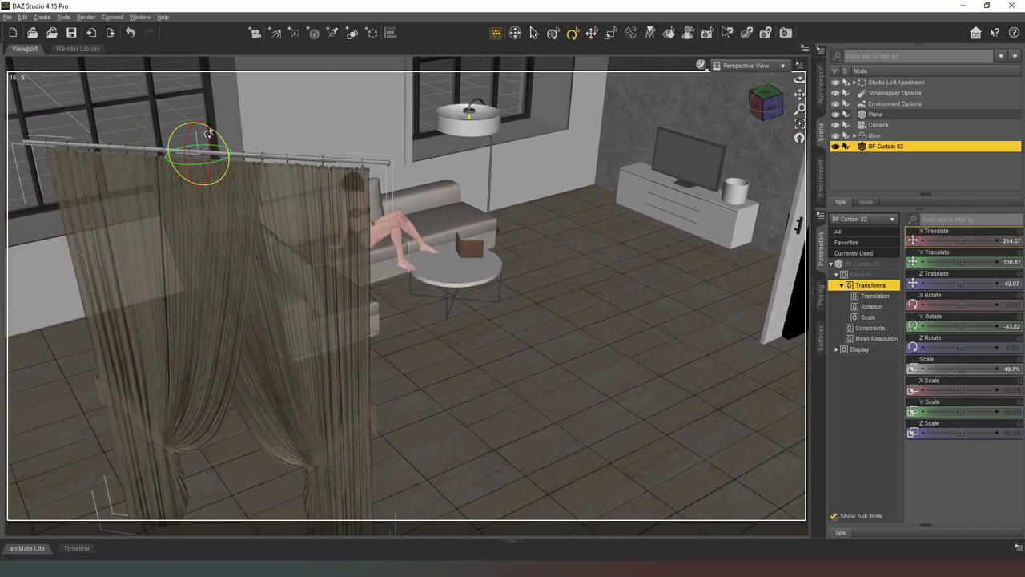
{"action": "left_click_drag", "start_coordinate": [205, 132], "coordinate": [226, 135]}
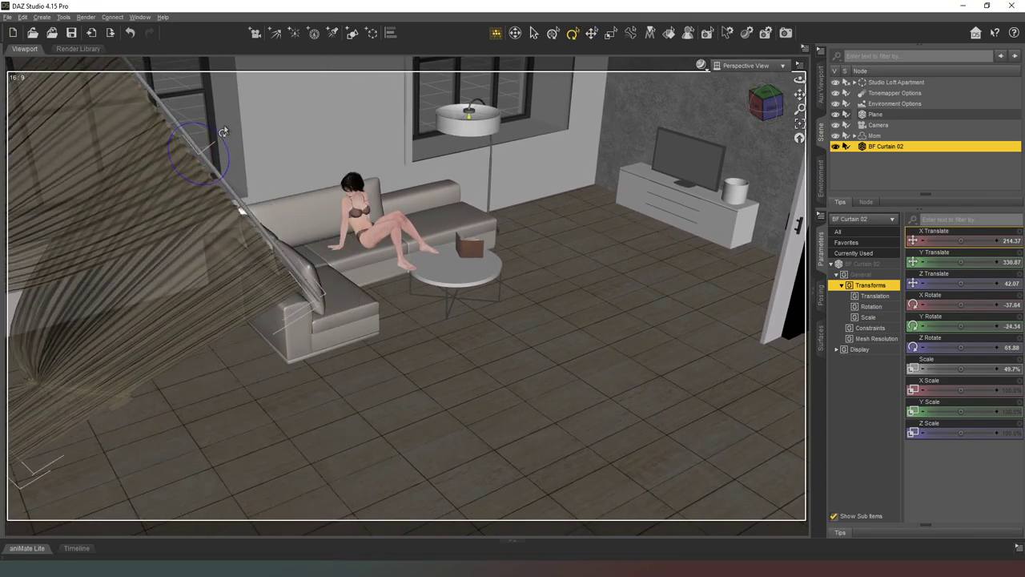
{"action": "left_click", "coordinate": [593, 33]}
{"action": "left_click_drag", "start_coordinate": [196, 128], "coordinate": [400, 186]}
Step: Look through the Camera and move BF Curtain 02 to an X Translate of about 24.7 and Y Translate of about 237.7
{"action": "left_click", "coordinate": [765, 65]}
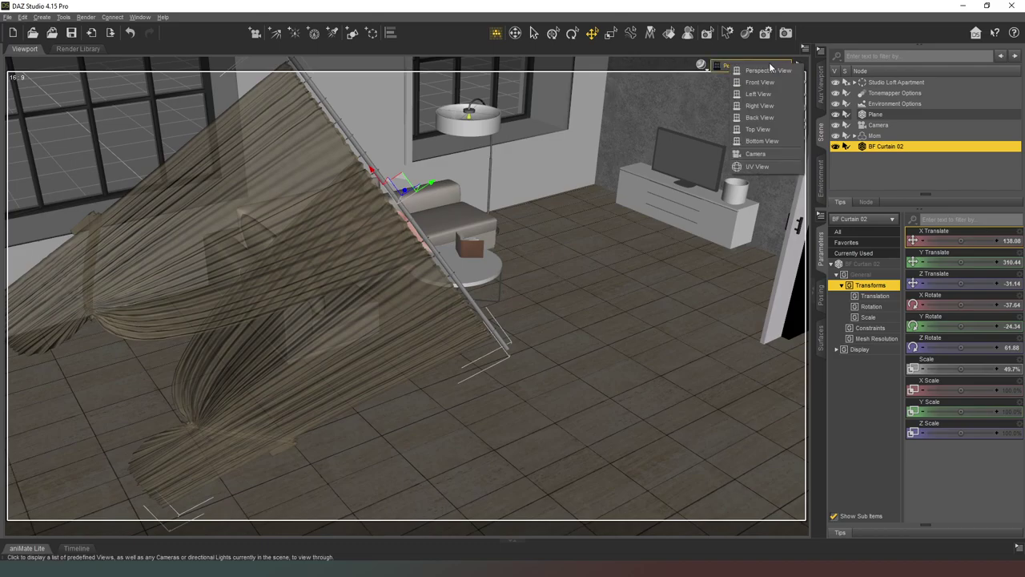
{"action": "left_click", "coordinate": [763, 152]}
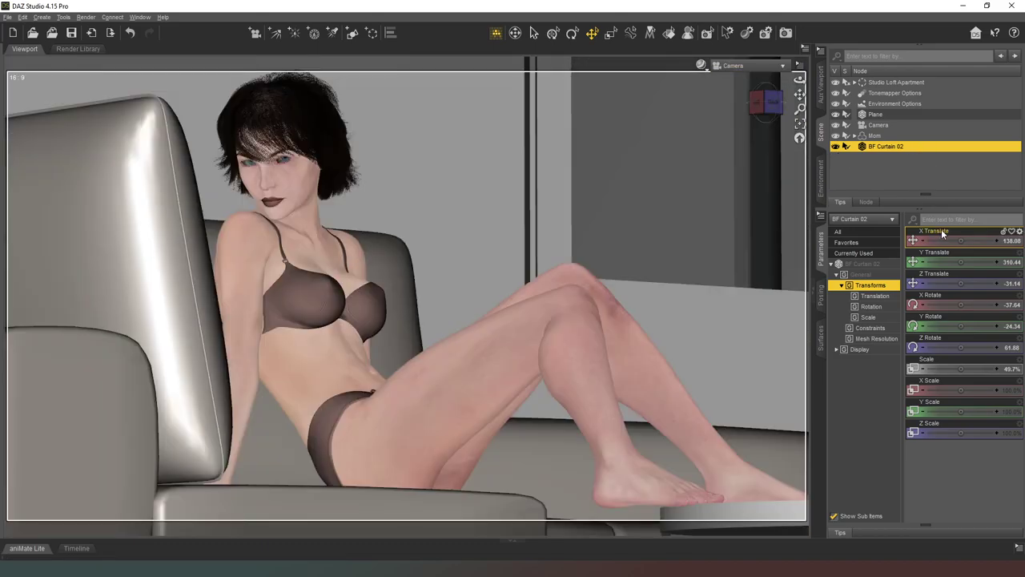
{"action": "mouse_move", "coordinate": [961, 240]}
{"action": "left_mouse_down"}
{"action": "mouse_move", "coordinate": [943, 240]}
{"action": "mouse_move", "coordinate": [971, 241]}
{"action": "left_mouse_up"}
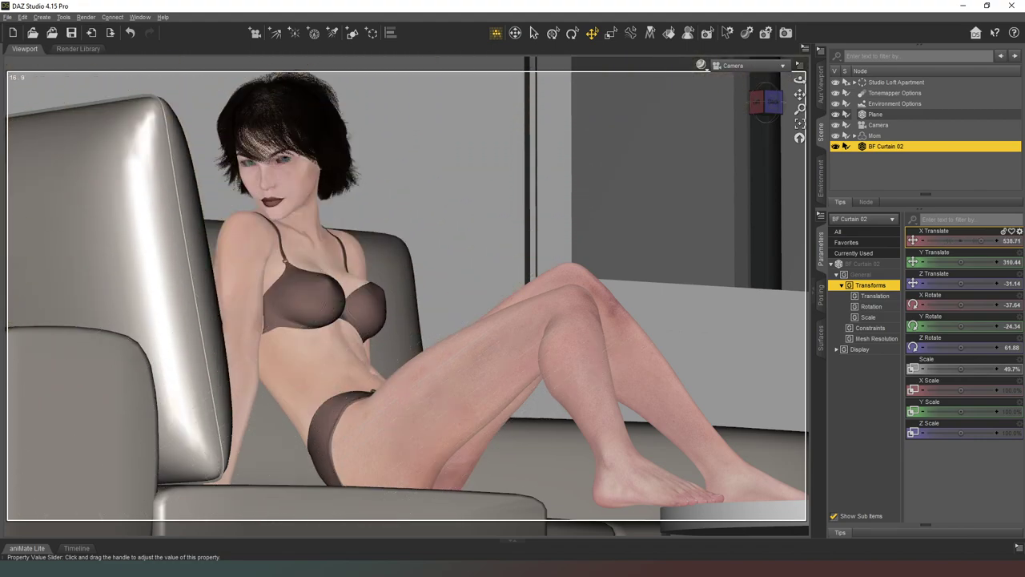
{"action": "left_click_drag", "start_coordinate": [981, 240], "coordinate": [950, 238]}
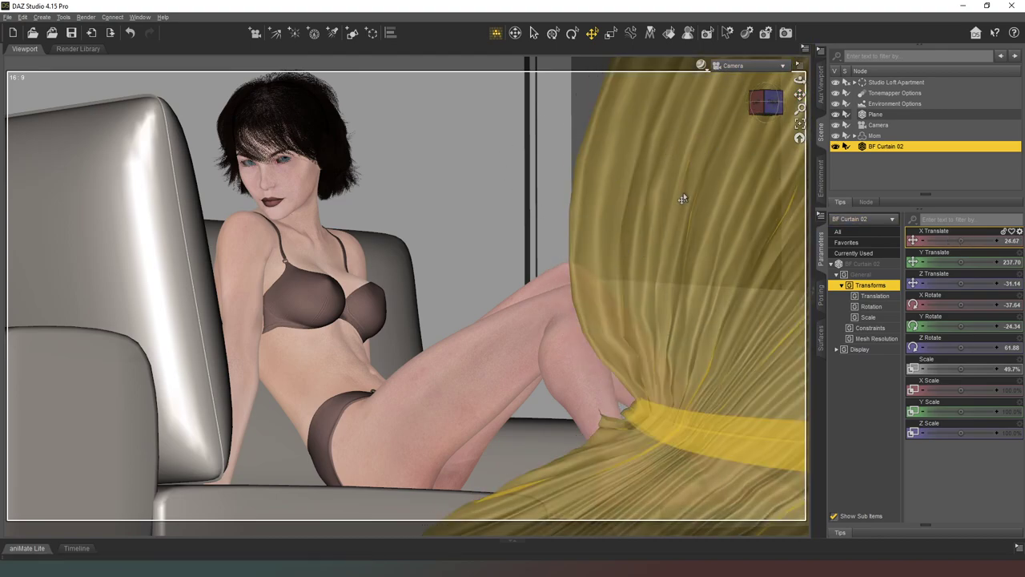
Step: From a Perspective View of the couch and figure, turn on Depth of Field for the Camera
{"action": "left_click", "coordinate": [716, 68]}
{"action": "left_click", "coordinate": [721, 72]}
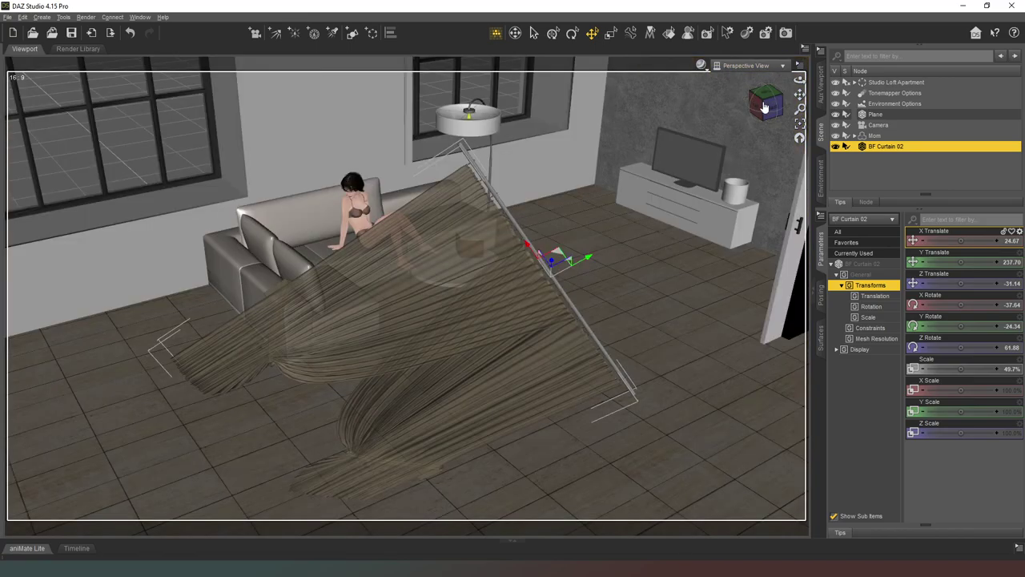
{"action": "left_click", "coordinate": [767, 103]}
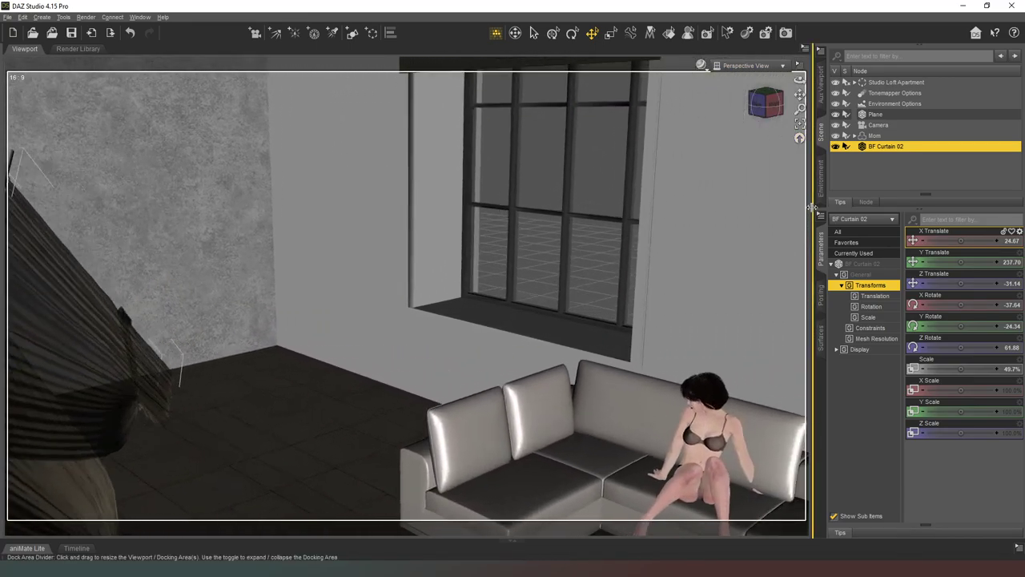
{"action": "middle_click_drag", "start_coordinate": [812, 207], "coordinate": [696, 215]}
{"action": "scroll", "coordinate": [690, 216], "scroll_direction": "up", "scroll_amount": 3}
{"action": "scroll", "coordinate": [690, 217], "scroll_direction": "down", "scroll_amount": 3}
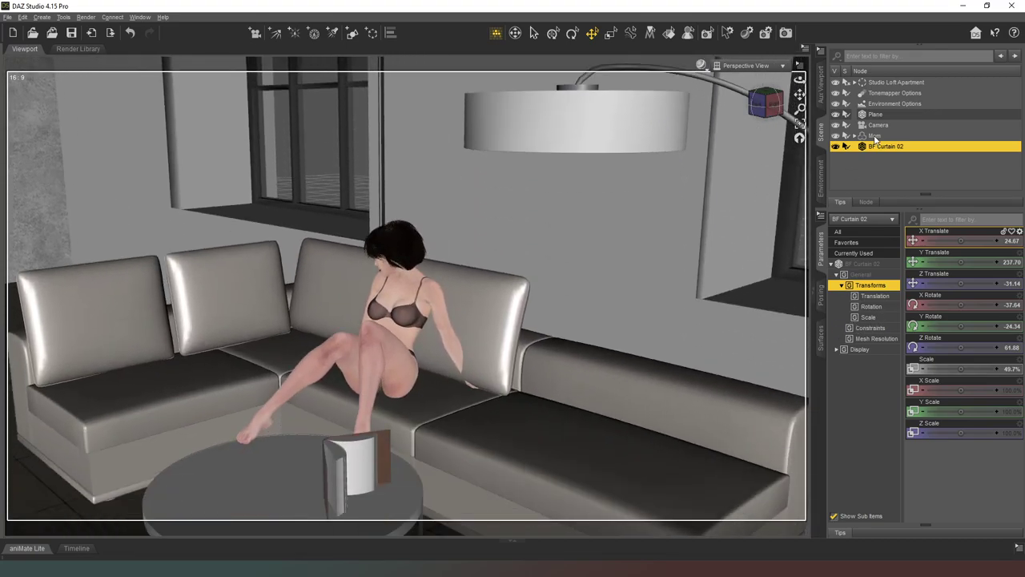
{"action": "left_click", "coordinate": [878, 124]}
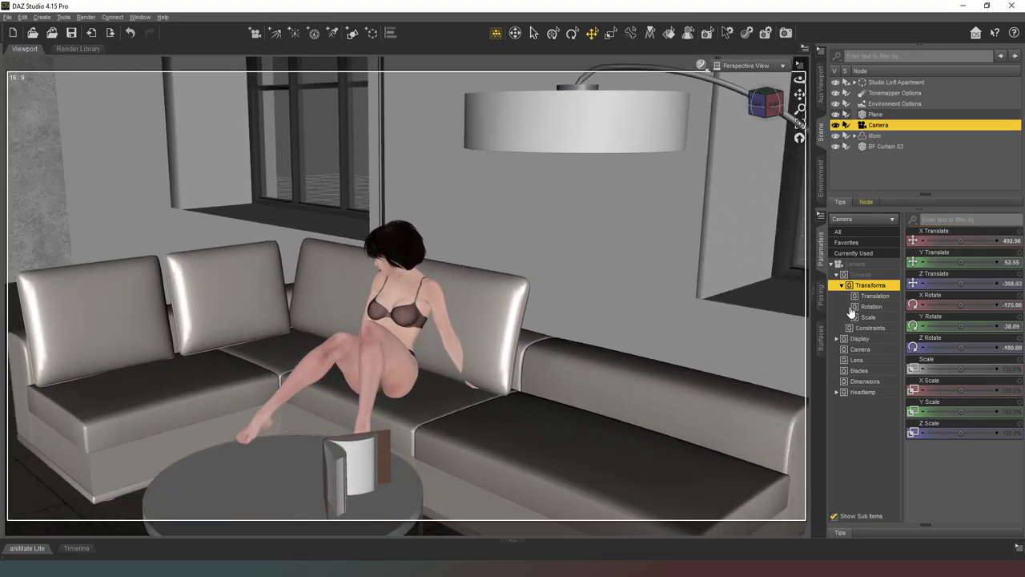
{"action": "left_click", "coordinate": [859, 350]}
{"action": "left_click", "coordinate": [972, 307]}
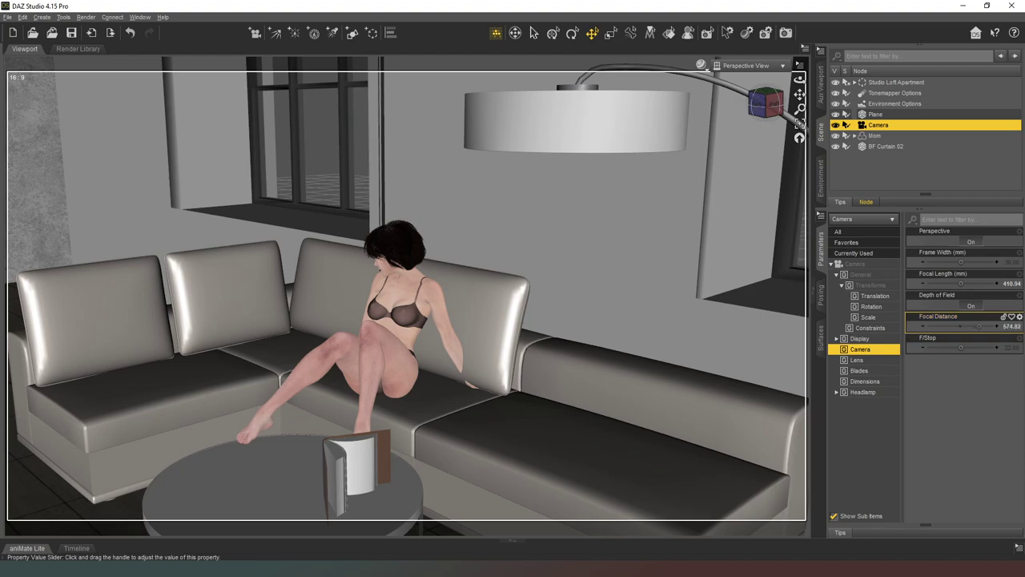
Step: Set the Camera's Focal Distance to about 952 so the focus plane meets the seated figure, and return to the Camera view
{"action": "left_click_drag", "start_coordinate": [980, 326], "coordinate": [985, 326]}
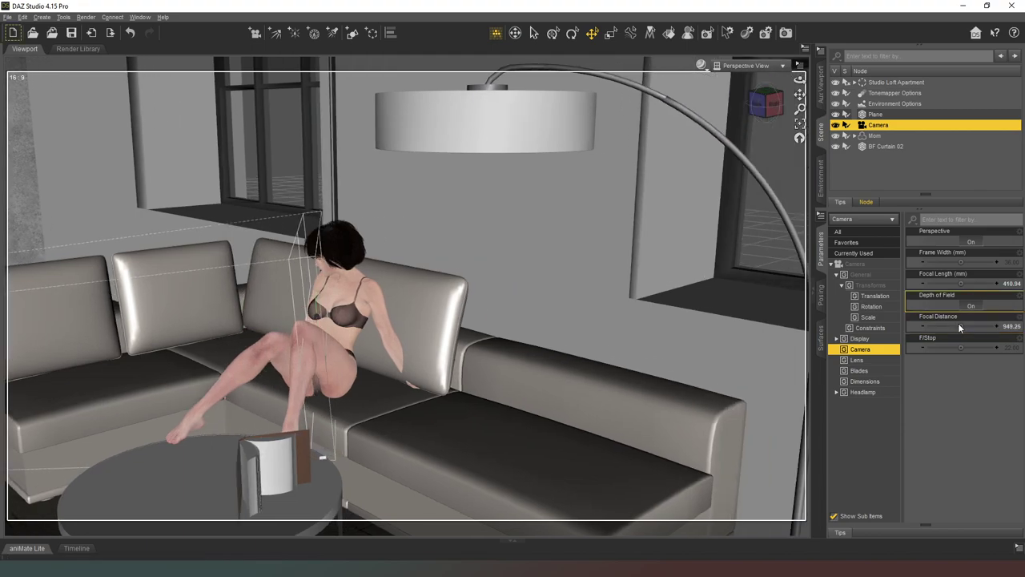
{"action": "left_click_drag", "start_coordinate": [960, 324], "coordinate": [963, 324]}
{"action": "left_click_drag", "start_coordinate": [771, 92], "coordinate": [757, 102]}
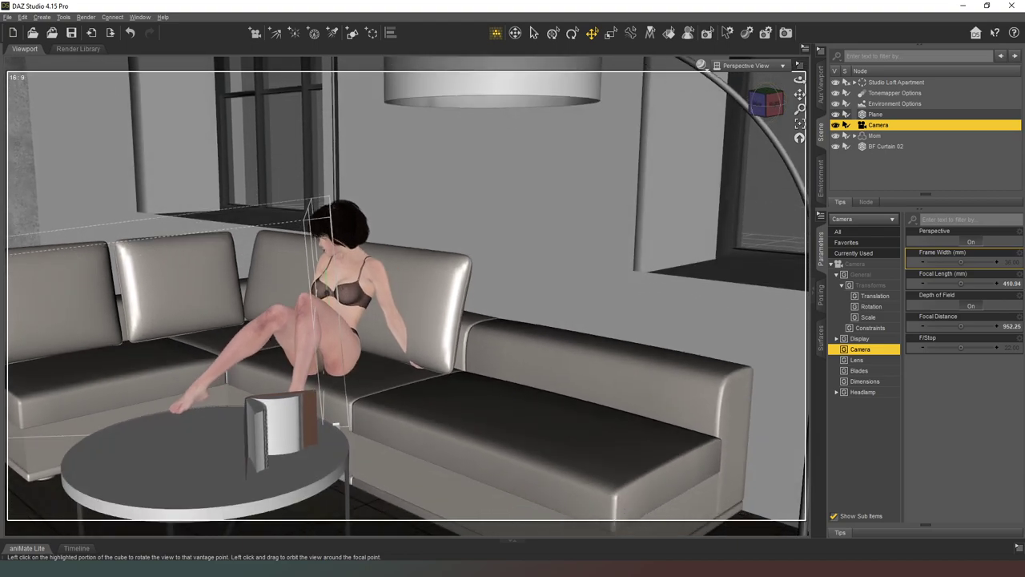
{"action": "left_click", "coordinate": [749, 67]}
{"action": "left_click", "coordinate": [727, 151]}
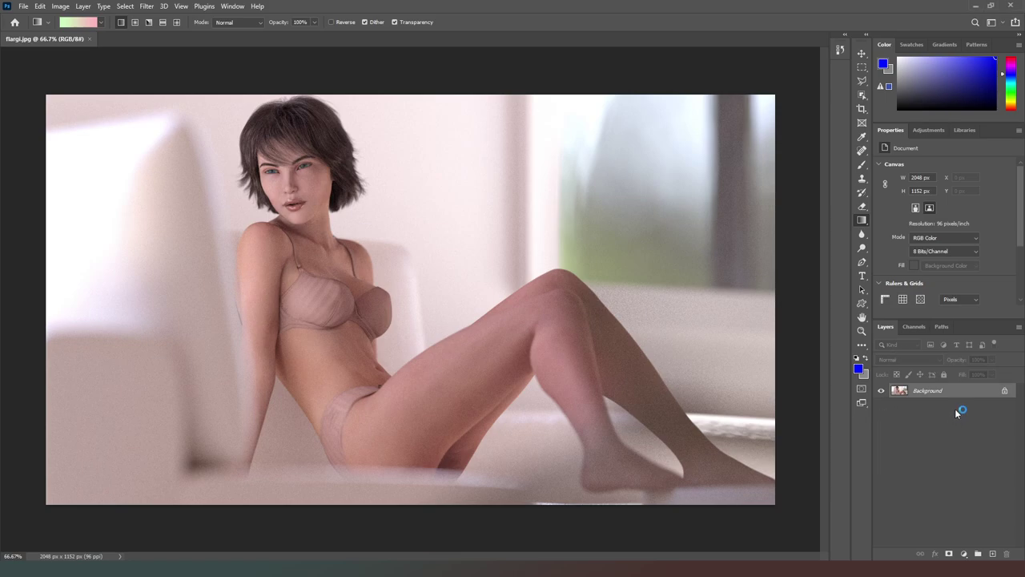
Step: In Photoshop, duplicate the Background layer of flargi.jpg and apply the Despeckle noise filter to the copy
{"action": "key", "text": "ctrl+j"}
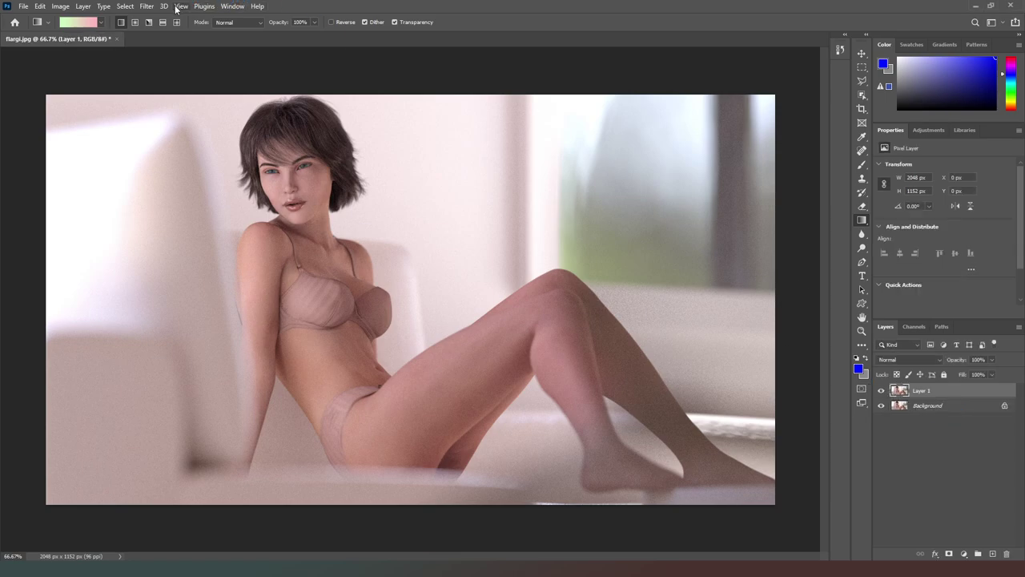
{"action": "left_click", "coordinate": [146, 7]}
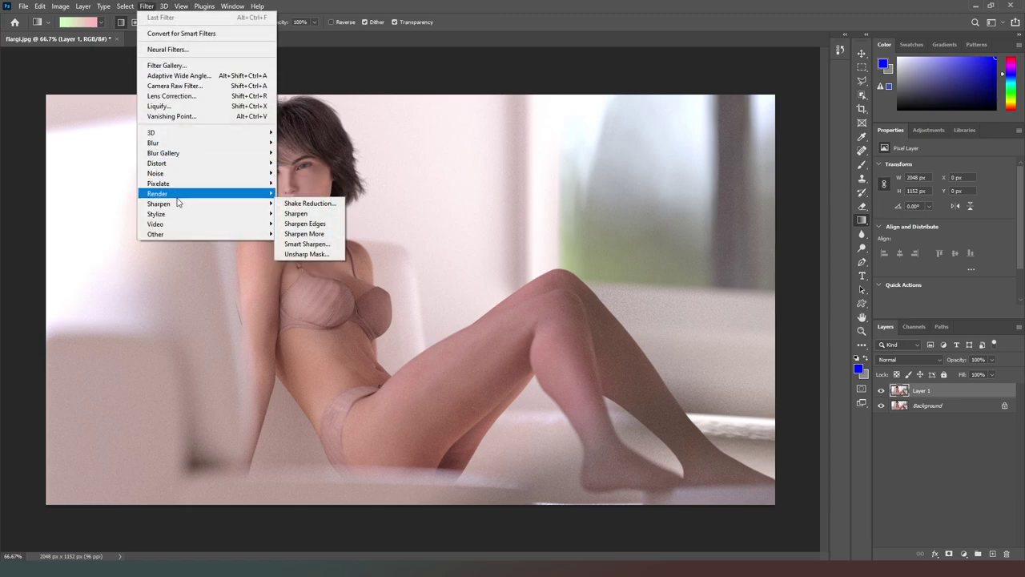
{"action": "mouse_move", "coordinate": [197, 174]}
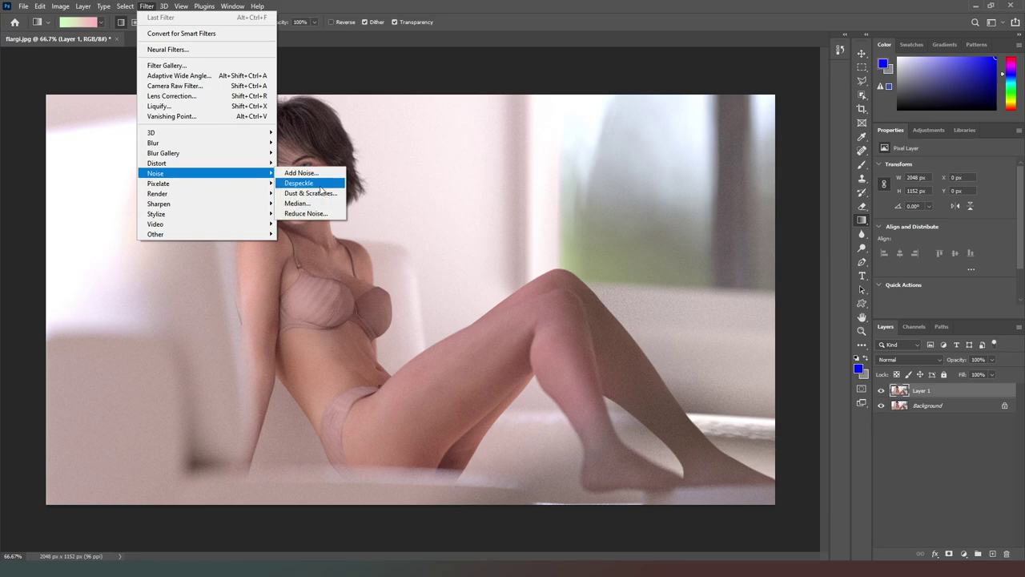
{"action": "left_click", "coordinate": [290, 183]}
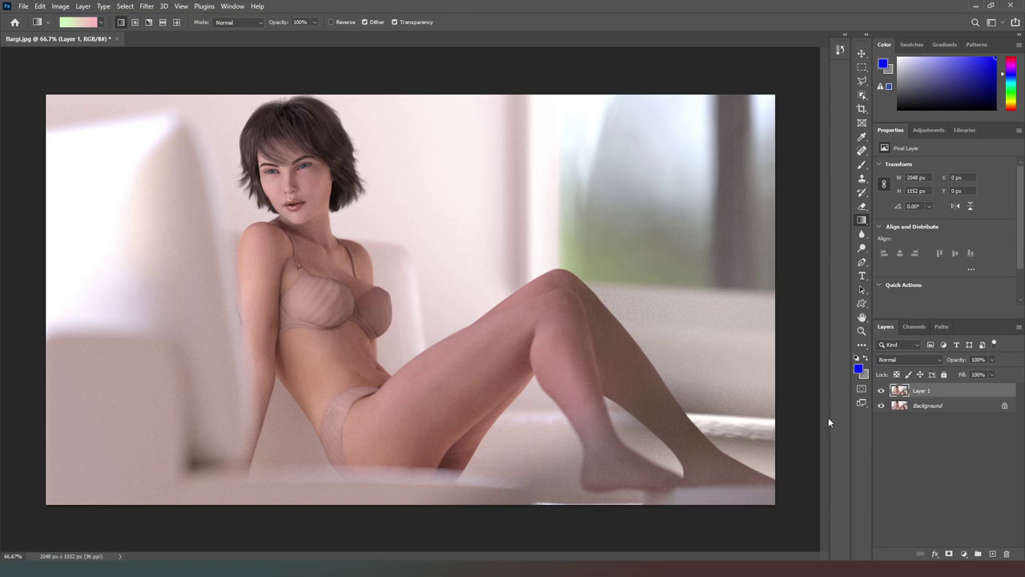
Step: Duplicate the despeckled layer and apply a Motion Blur with an angle of -67° and a distance of 809 pixels
{"action": "key", "text": "ctrl+j"}
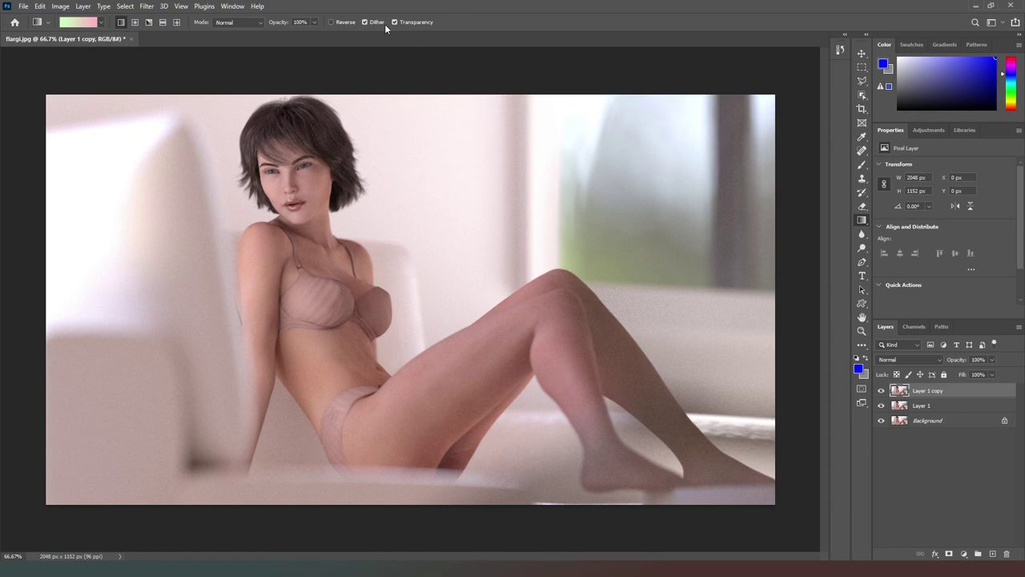
{"action": "left_click", "coordinate": [144, 6]}
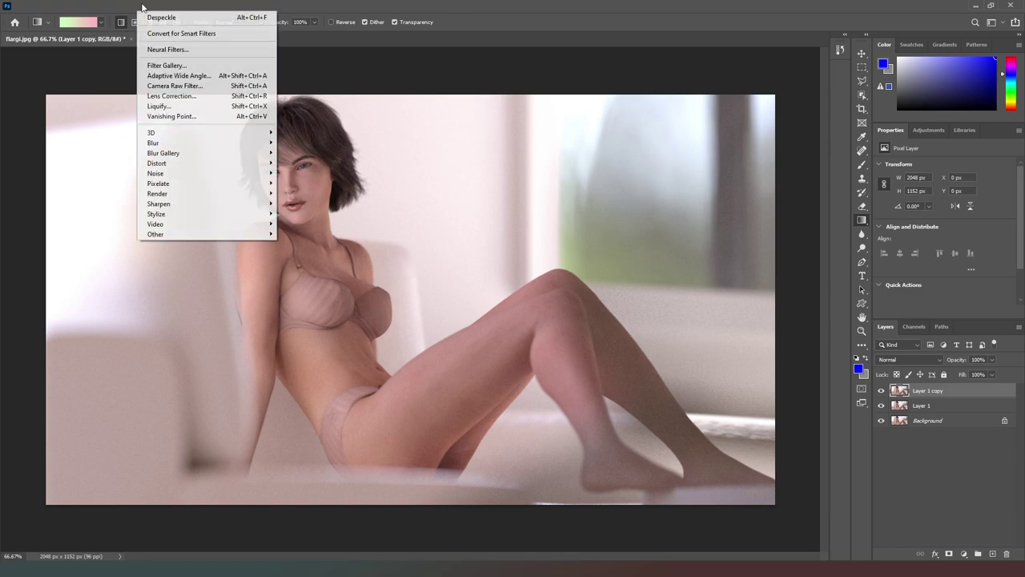
{"action": "mouse_move", "coordinate": [214, 155]}
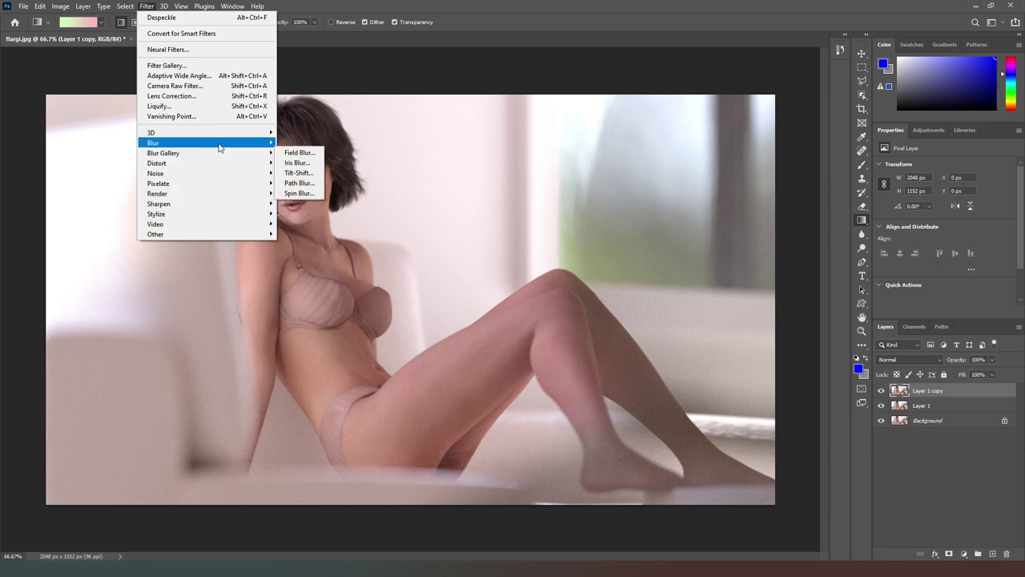
{"action": "mouse_move", "coordinate": [241, 143]}
{"action": "left_click", "coordinate": [317, 202]}
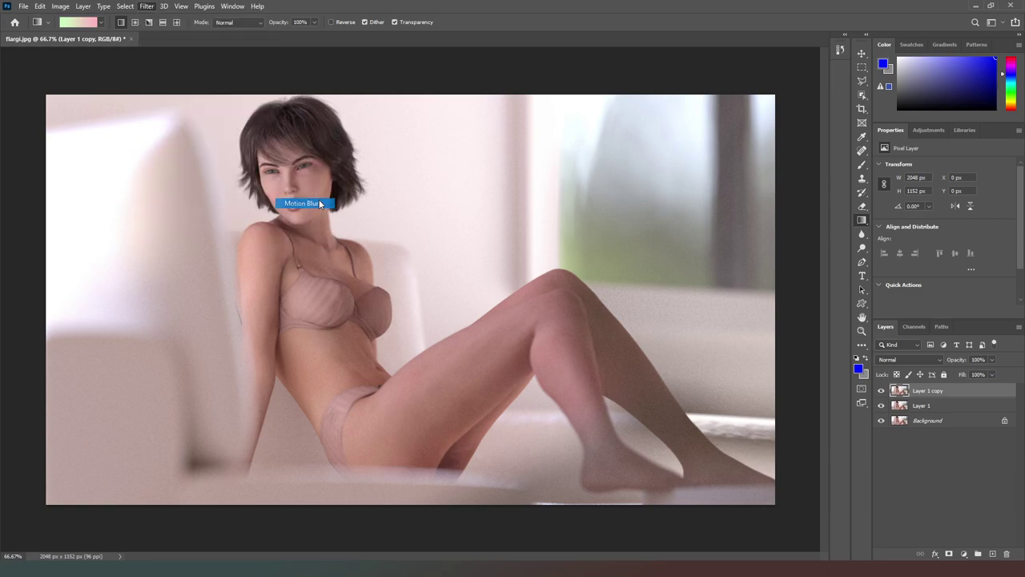
{"action": "left_click", "coordinate": [657, 258]}
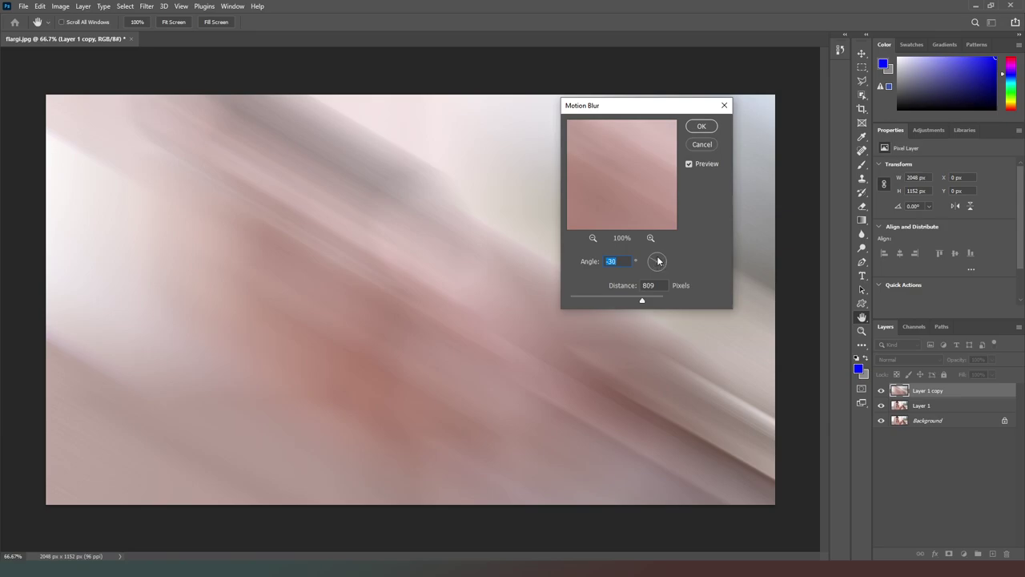
{"action": "left_click_drag", "start_coordinate": [656, 258], "coordinate": [651, 260]}
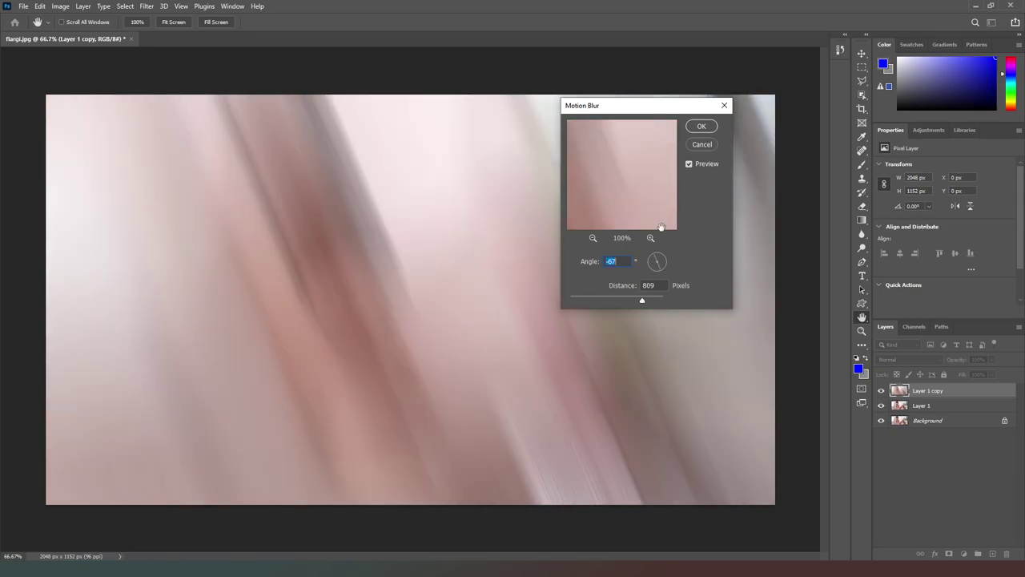
{"action": "left_click", "coordinate": [701, 126]}
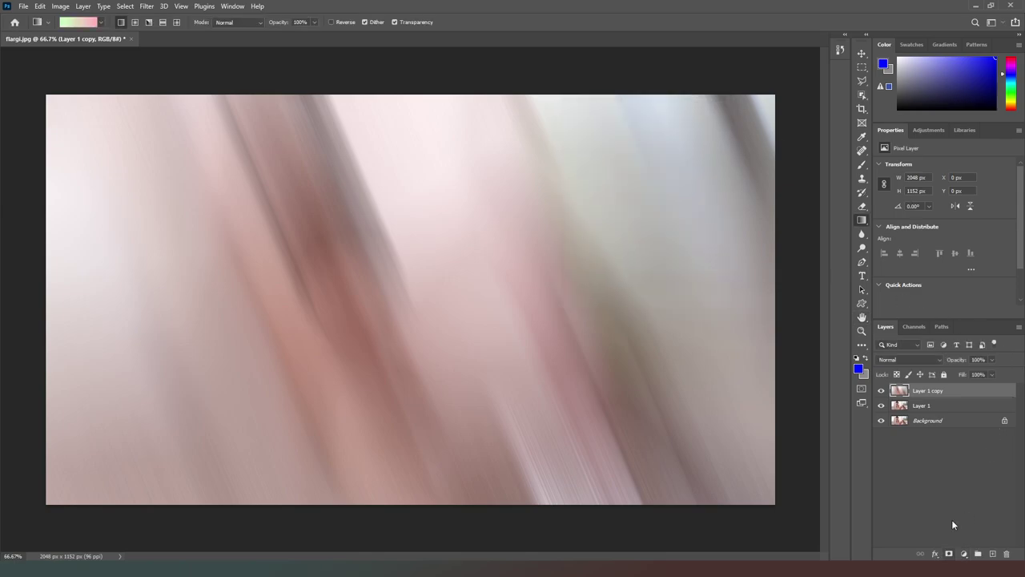
Step: Set the motion-blurred layer's blend mode to Hard Light and its opacity to 61%
{"action": "left_click", "coordinate": [937, 359]}
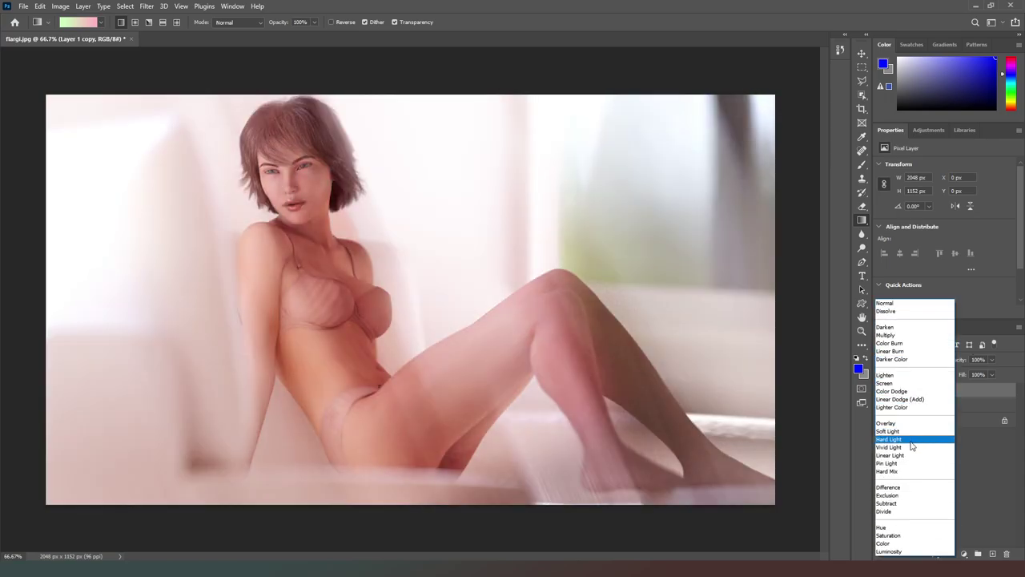
{"action": "left_click", "coordinate": [911, 442]}
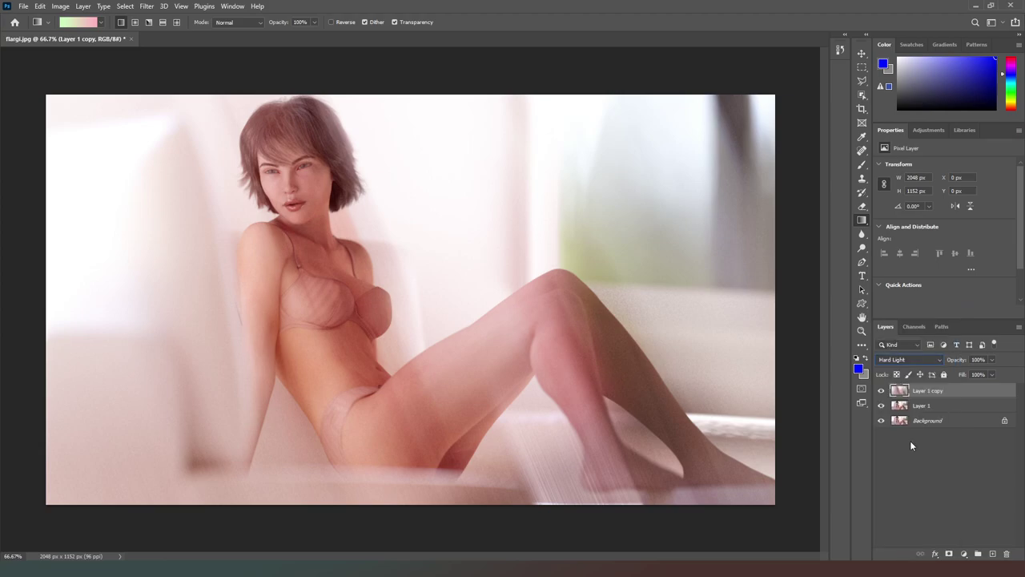
{"action": "left_click", "coordinate": [992, 359]}
Step: Add an inverted black mask to the blurred layer and paint white over the lower legs with a soft 500 px brush
{"action": "left_click", "coordinate": [948, 553]}
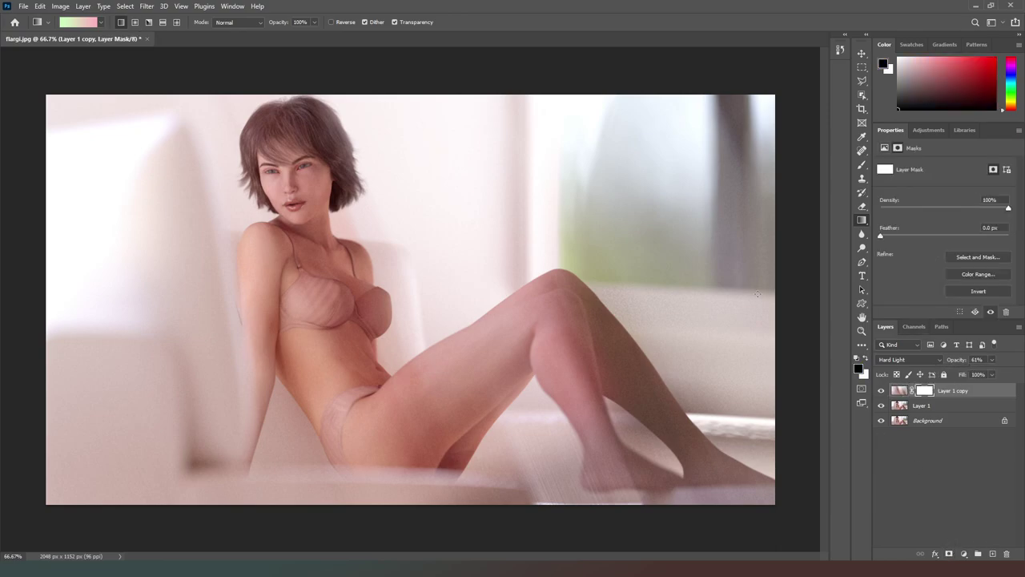
{"action": "key", "text": "ctrl+i"}
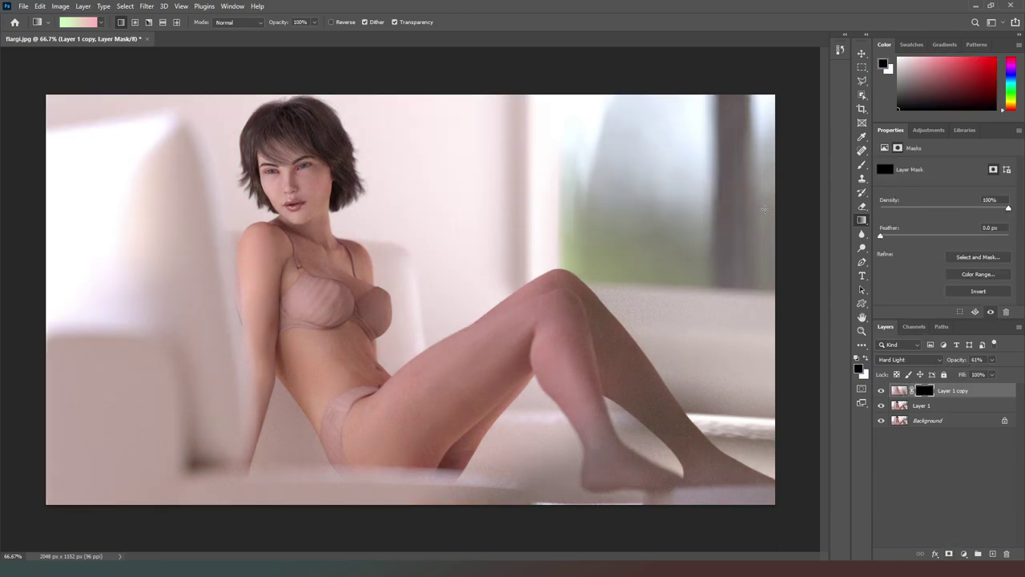
{"action": "left_click", "coordinate": [861, 166]}
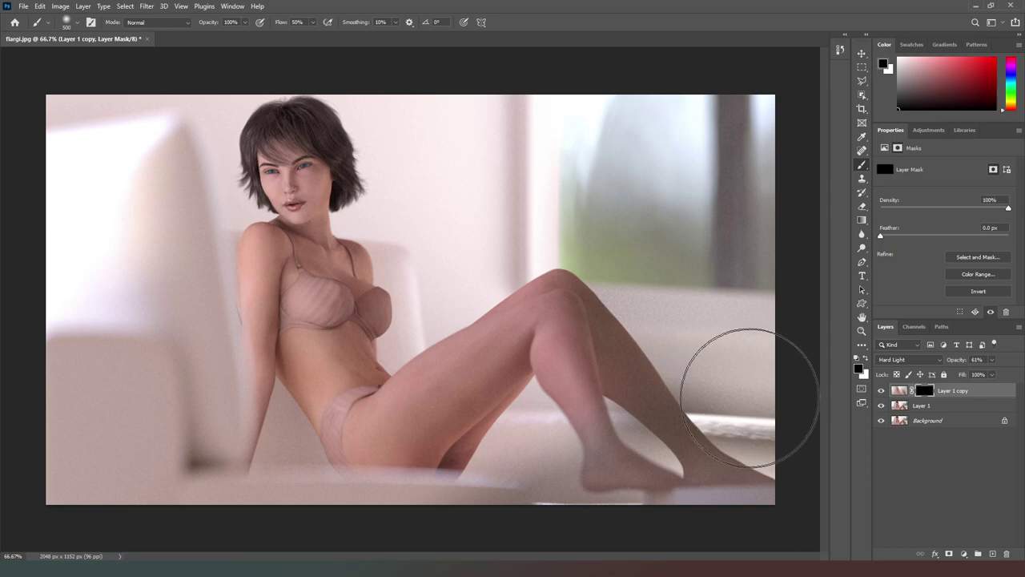
{"action": "key", "text": "x"}
{"action": "mouse_move", "coordinate": [669, 306]}
{"action": "left_mouse_down"}
{"action": "mouse_move", "coordinate": [567, 560]}
{"action": "mouse_move", "coordinate": [584, 451]}
{"action": "mouse_move", "coordinate": [617, 446]}
{"action": "left_mouse_up"}
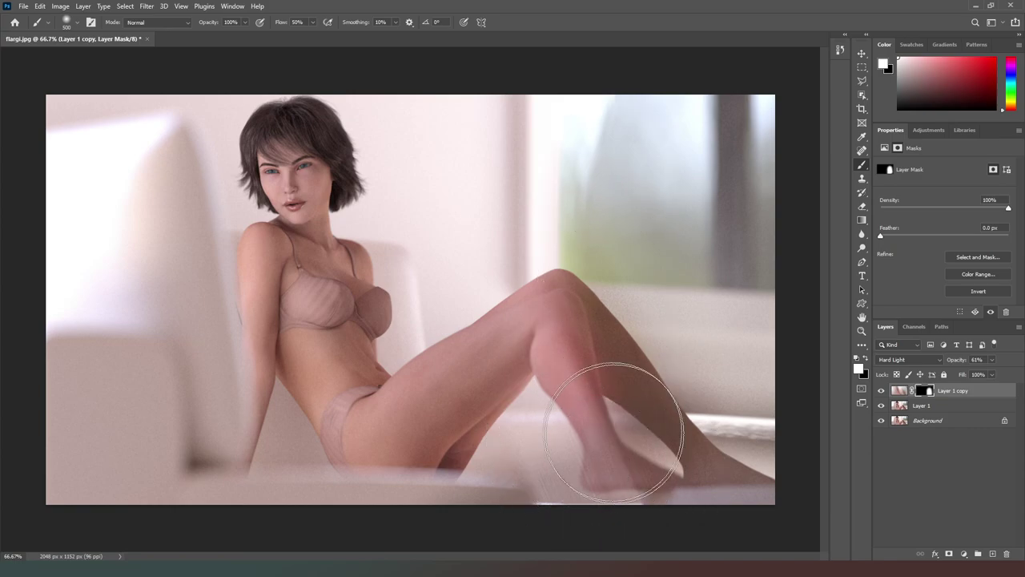
Step: Hide Layer 1 copy and place a duplicate of Layer 1 at the top of the layer stack
{"action": "left_click", "coordinate": [880, 389]}
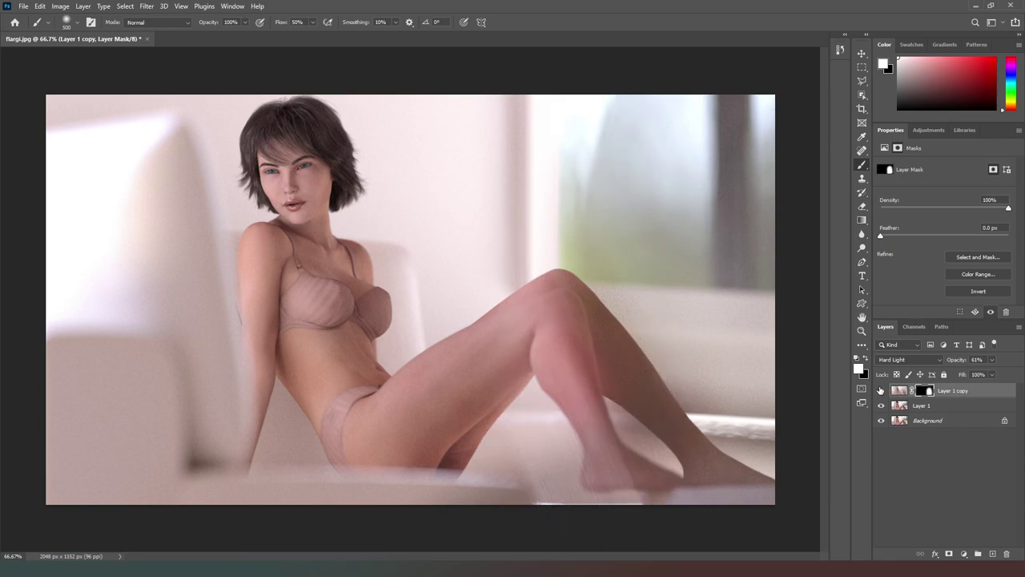
{"action": "left_click", "coordinate": [961, 407]}
{"action": "left_click_drag", "start_coordinate": [961, 407], "coordinate": [957, 391], "text": "alt"}
Step: Apply a Motion Blur to Layer 1 copy 2 with an angle of 81° and a distance of about 232 pixels
{"action": "left_click", "coordinate": [146, 5]}
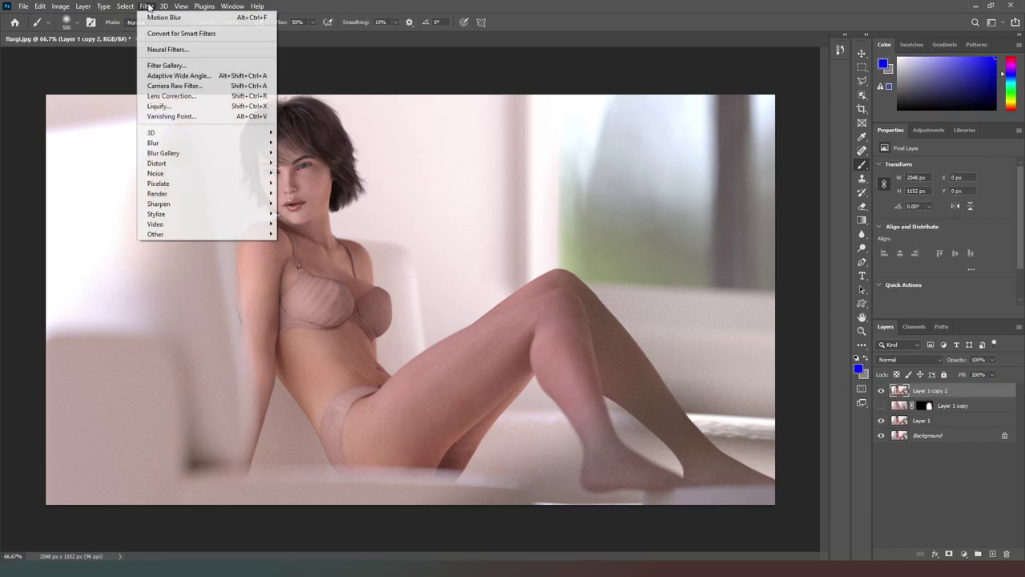
{"action": "mouse_move", "coordinate": [208, 143]}
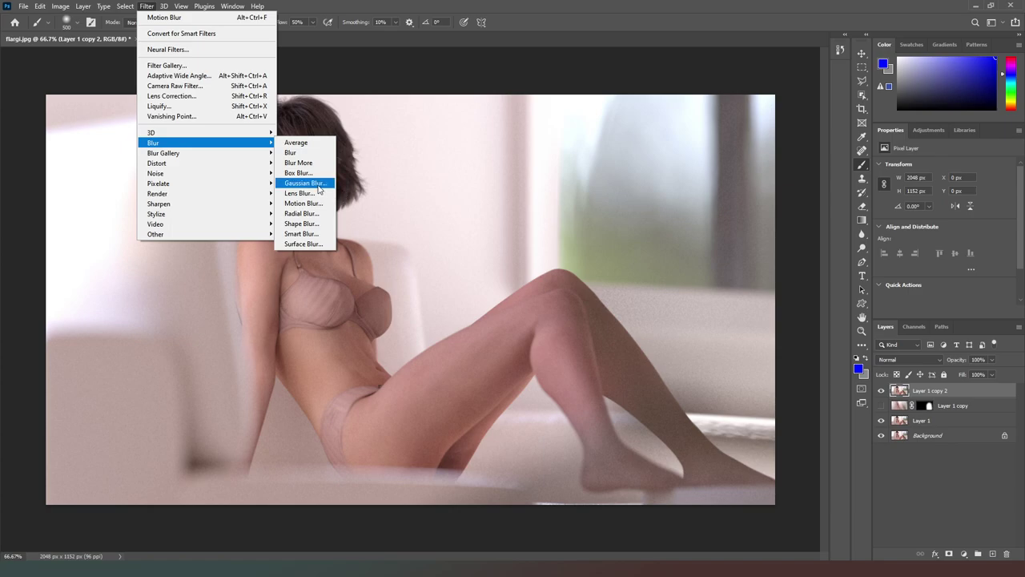
{"action": "left_click", "coordinate": [310, 204]}
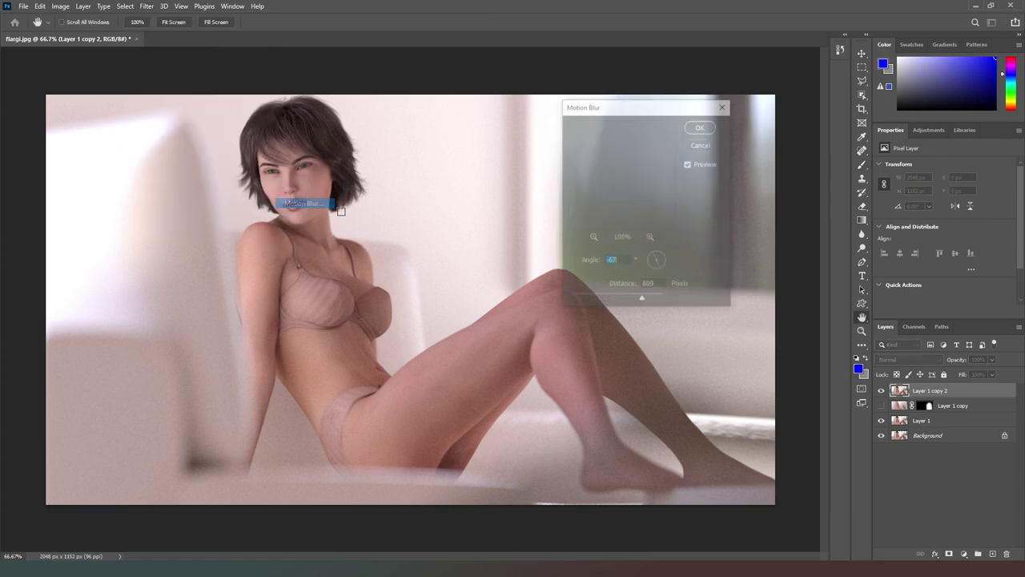
{"action": "left_click_drag", "start_coordinate": [659, 258], "coordinate": [656, 267]}
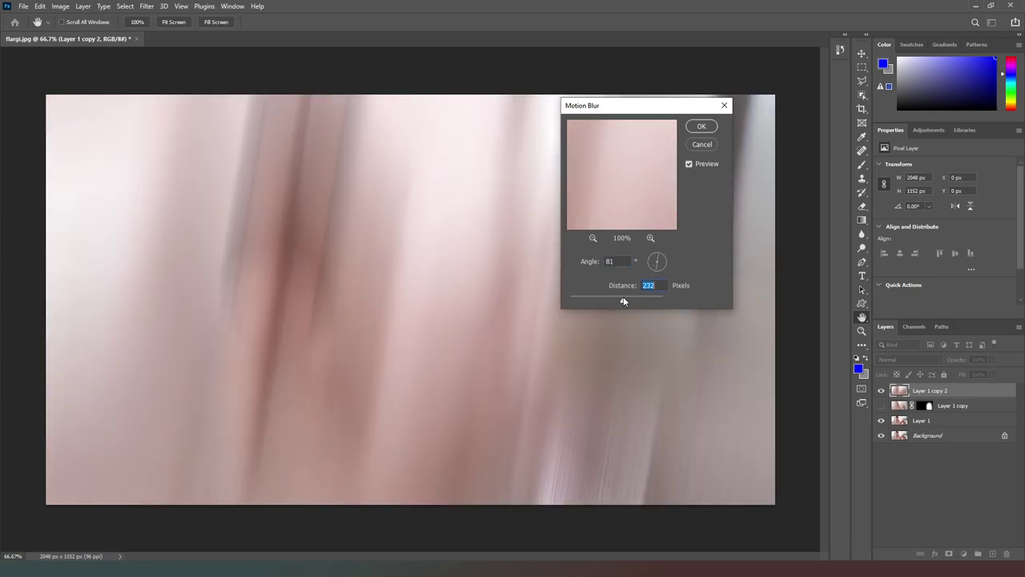
{"action": "left_click", "coordinate": [701, 126]}
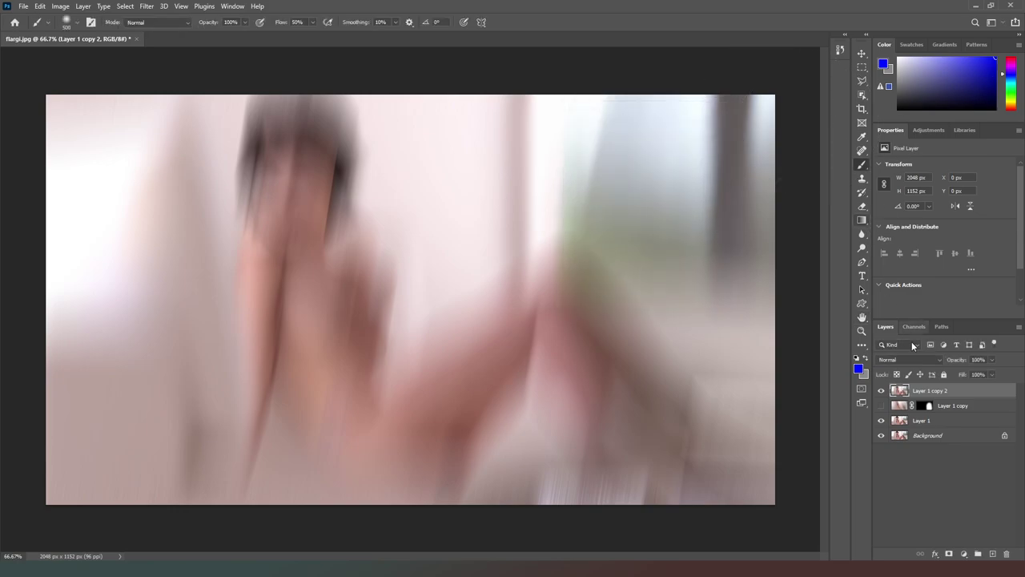
Step: Set Layer 1 copy 2's opacity to 65% and reveal it only over the lower legs with an inverted mask painted white
{"action": "left_click", "coordinate": [948, 553]}
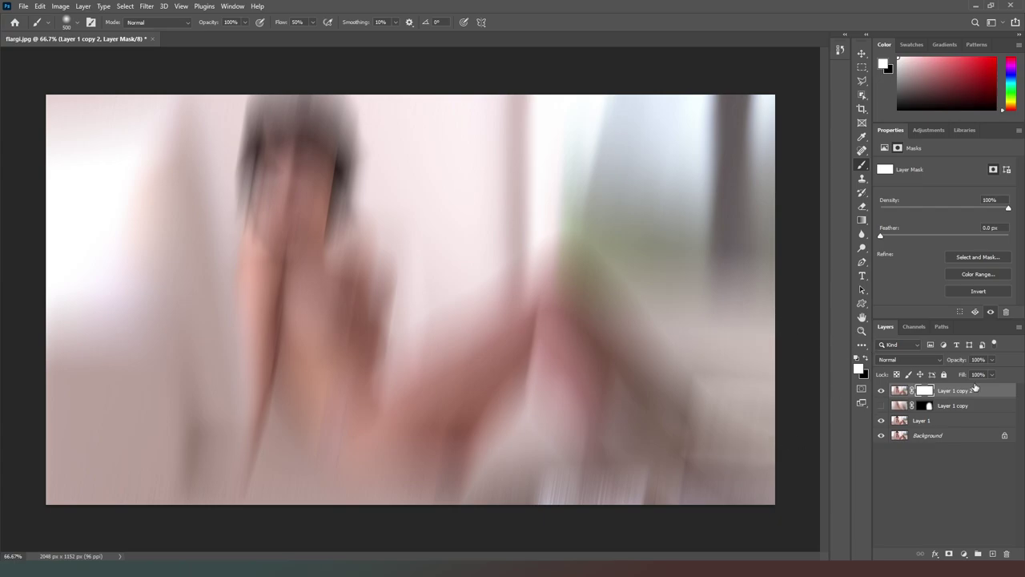
{"action": "left_click", "coordinate": [991, 361]}
{"action": "left_click", "coordinate": [976, 372]}
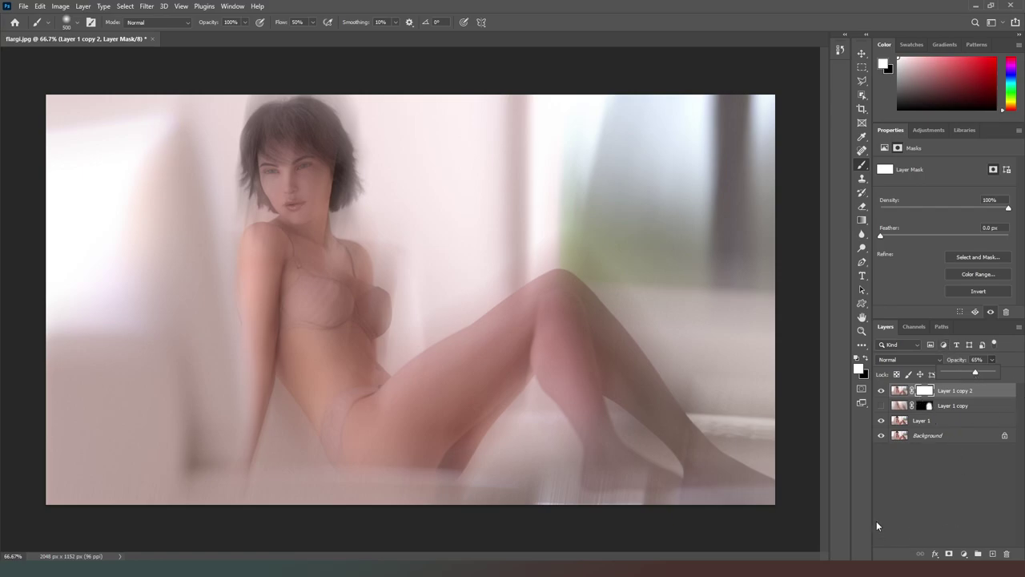
{"action": "key", "text": "ctrl+i"}
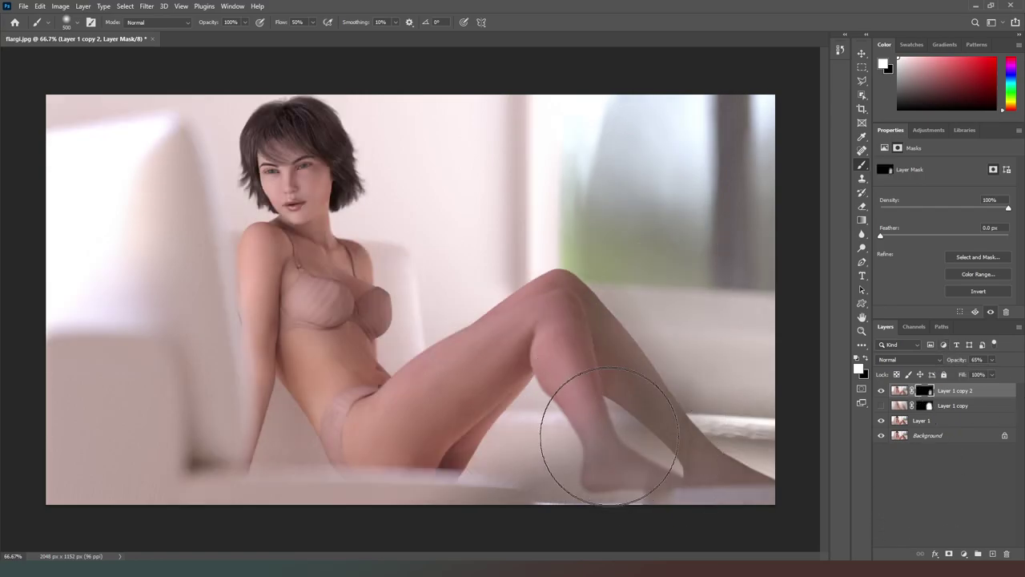
{"action": "left_click_drag", "start_coordinate": [608, 436], "coordinate": [538, 366]}
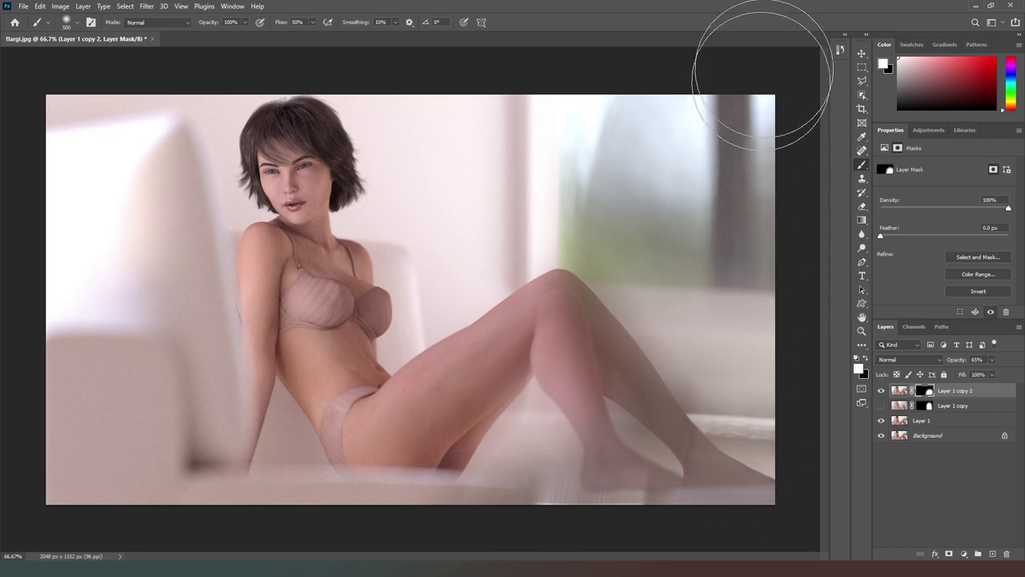
Step: Hide Layer 1 copy and Layer 1 copy 2, and duplicate Layer 1 directly above itself
{"action": "left_click", "coordinate": [882, 405]}
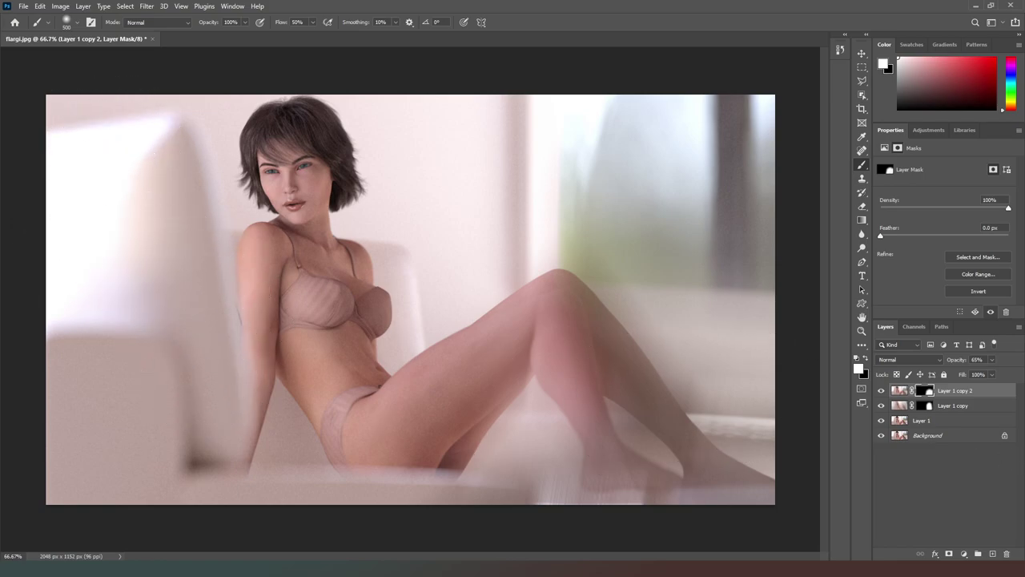
{"action": "left_click", "coordinate": [881, 391]}
{"action": "left_click", "coordinate": [882, 406]}
{"action": "left_click", "coordinate": [964, 426]}
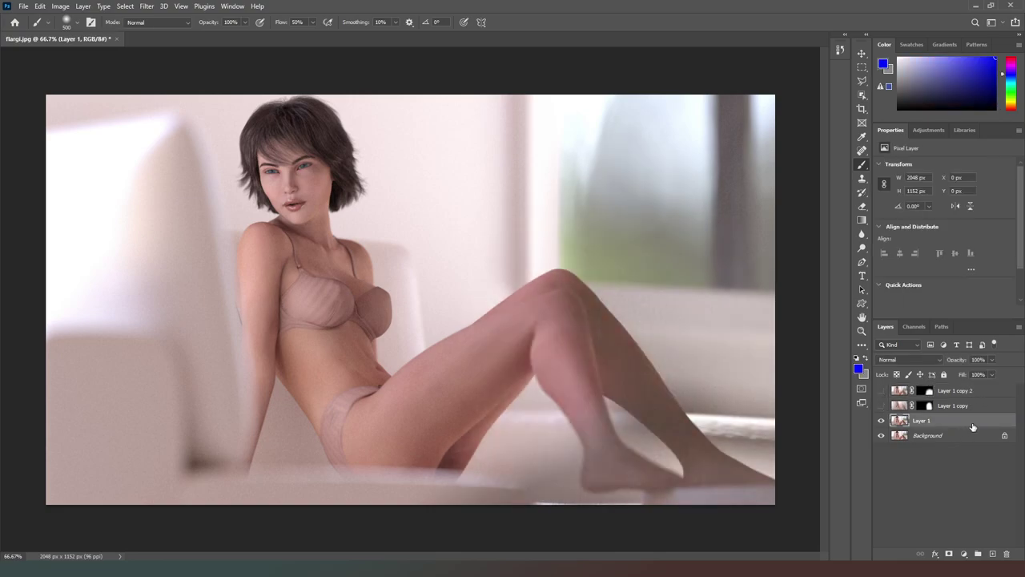
{"action": "key", "text": "ctrl+j"}
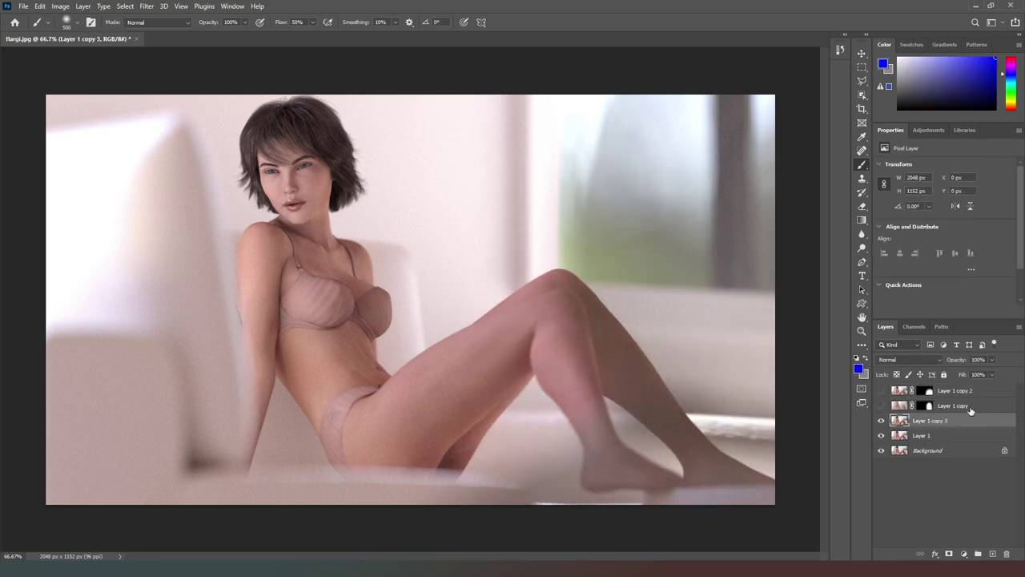
Step: Try to nudge the Blue channel of Layer 1 copy 3 to the right with only the Red and Blue channels visible
{"action": "left_click", "coordinate": [913, 326]}
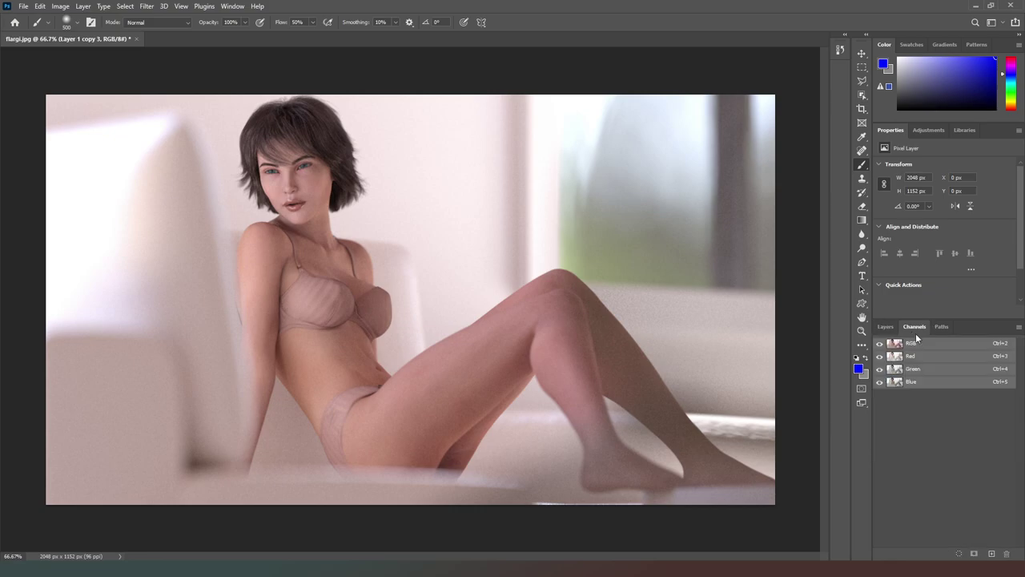
{"action": "left_click", "coordinate": [880, 355]}
{"action": "left_click", "coordinate": [879, 368]}
{"action": "left_click", "coordinate": [886, 382]}
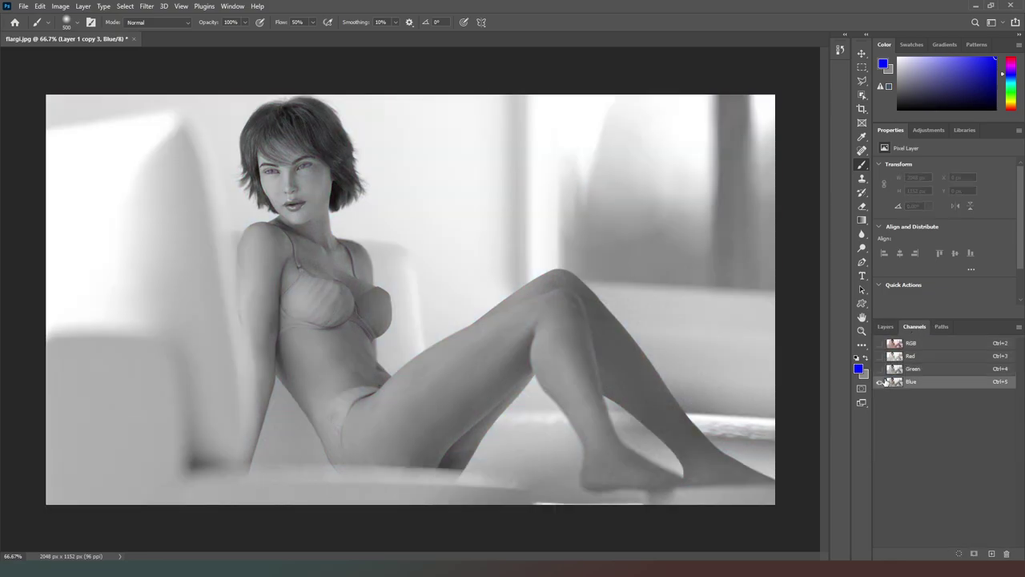
{"action": "left_click", "coordinate": [879, 356]}
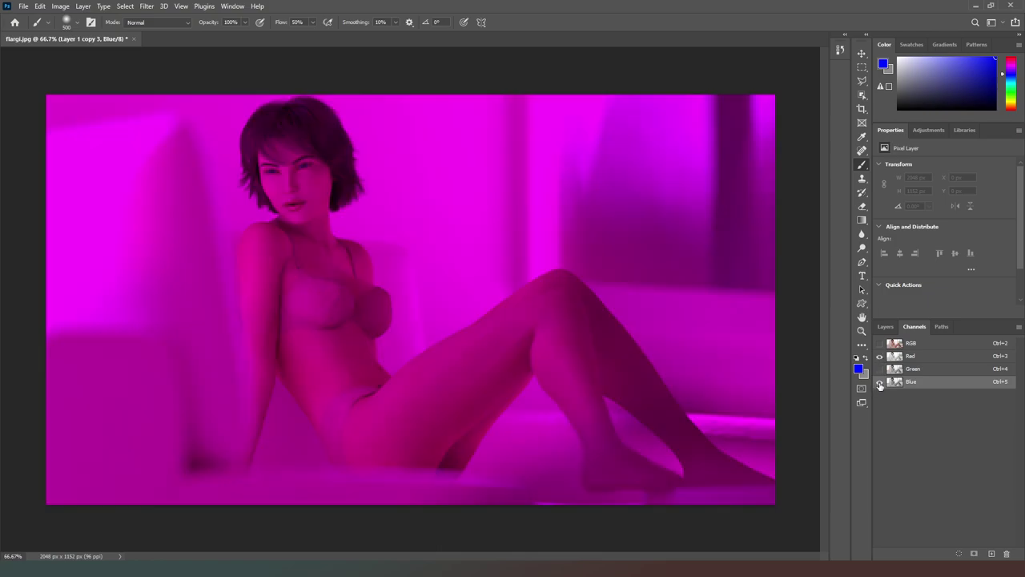
{"action": "left_click", "coordinate": [879, 382]}
{"action": "left_click", "coordinate": [880, 382]}
{"action": "left_click", "coordinate": [862, 55]}
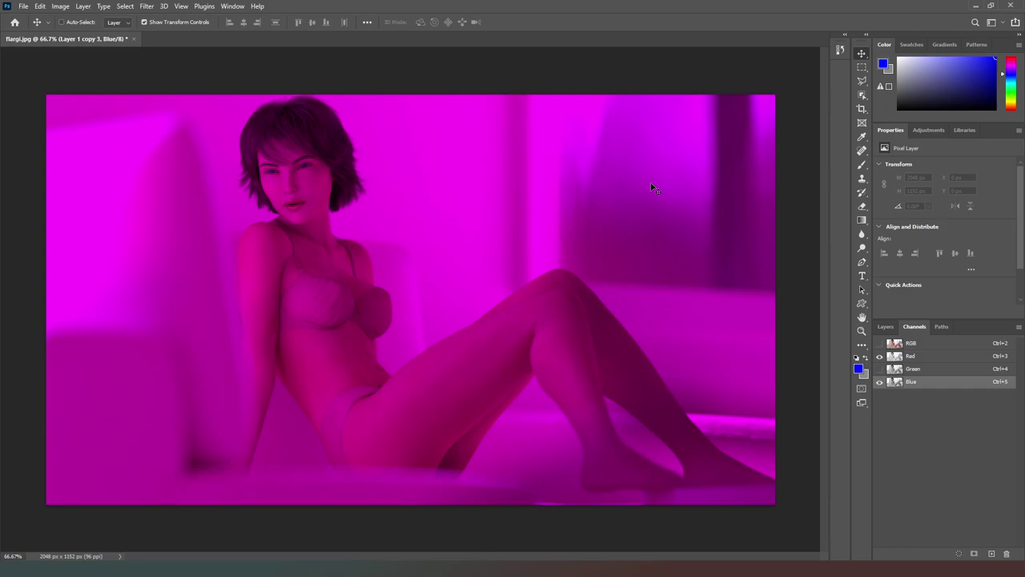
{"action": "key", "text": "Right"}
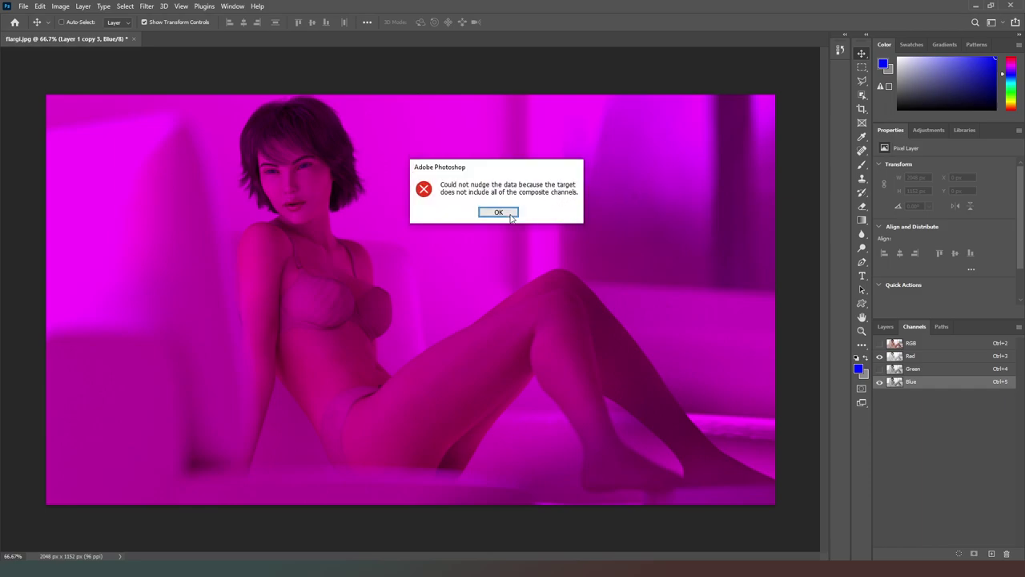
{"action": "left_click", "coordinate": [498, 213]}
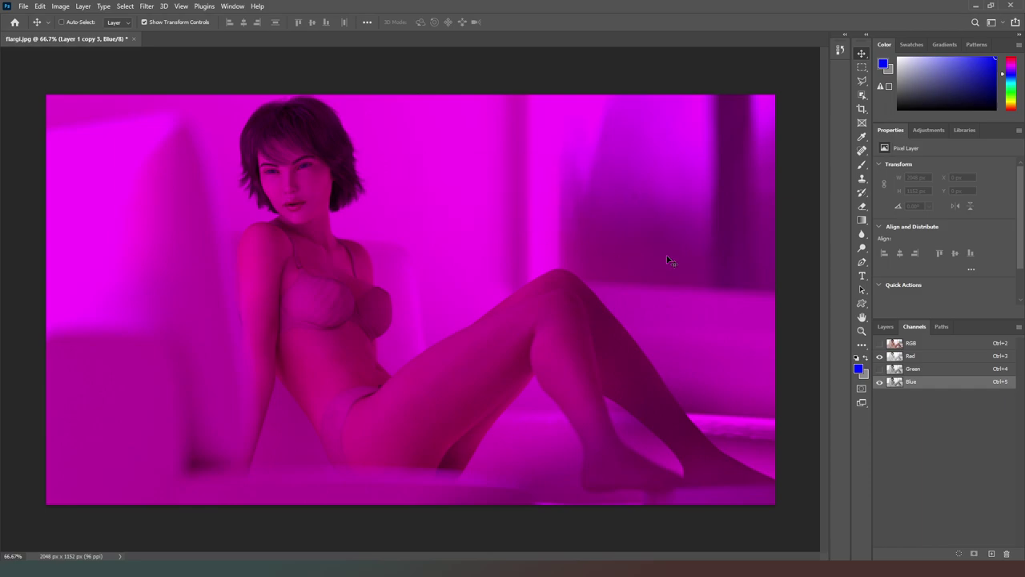
Step: Try to nudge the channel data to the right with only Red visible, and restore the composite RGB channel
{"action": "left_click", "coordinate": [879, 382]}
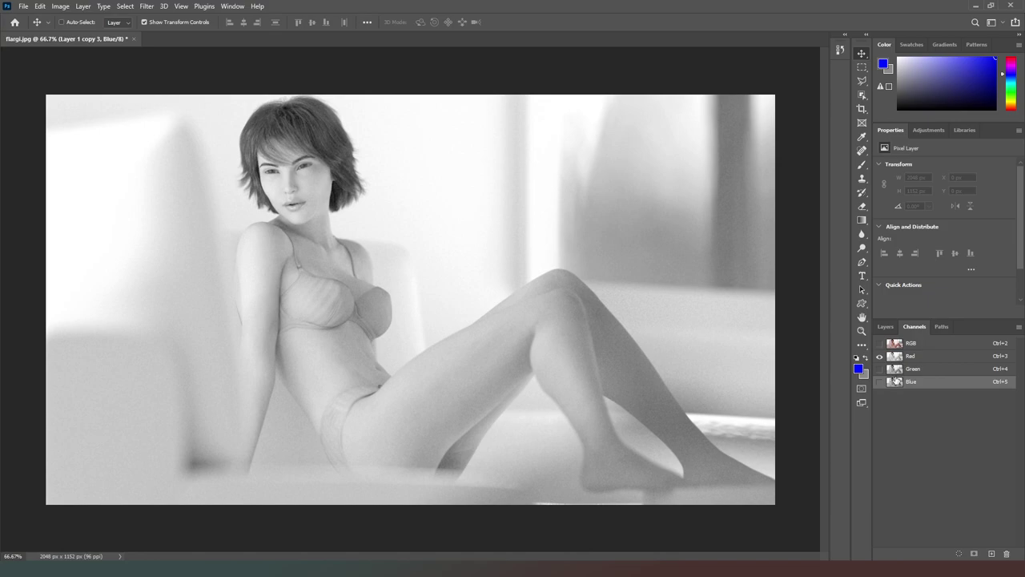
{"action": "key", "text": "Right"}
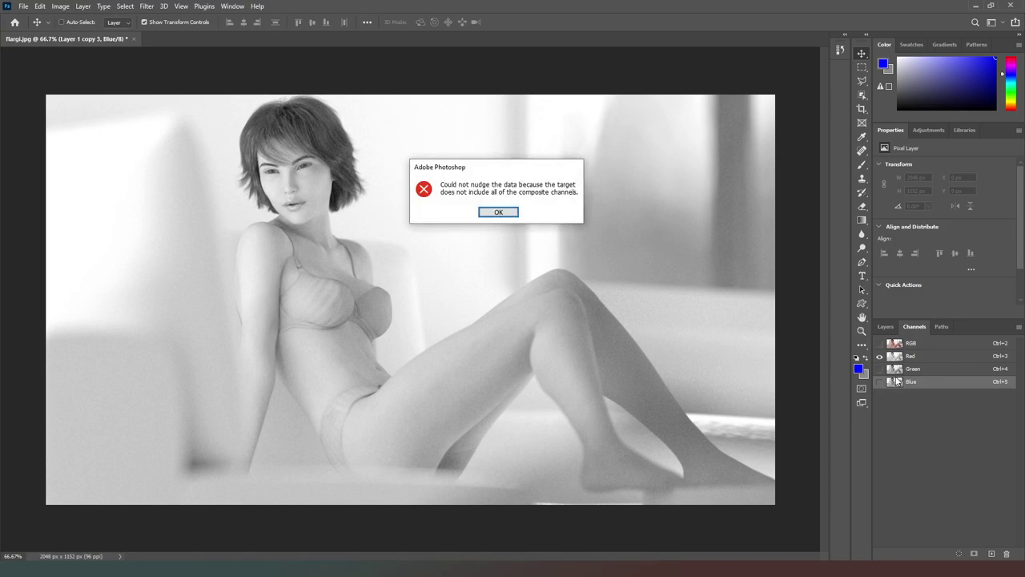
{"action": "left_click", "coordinate": [498, 212]}
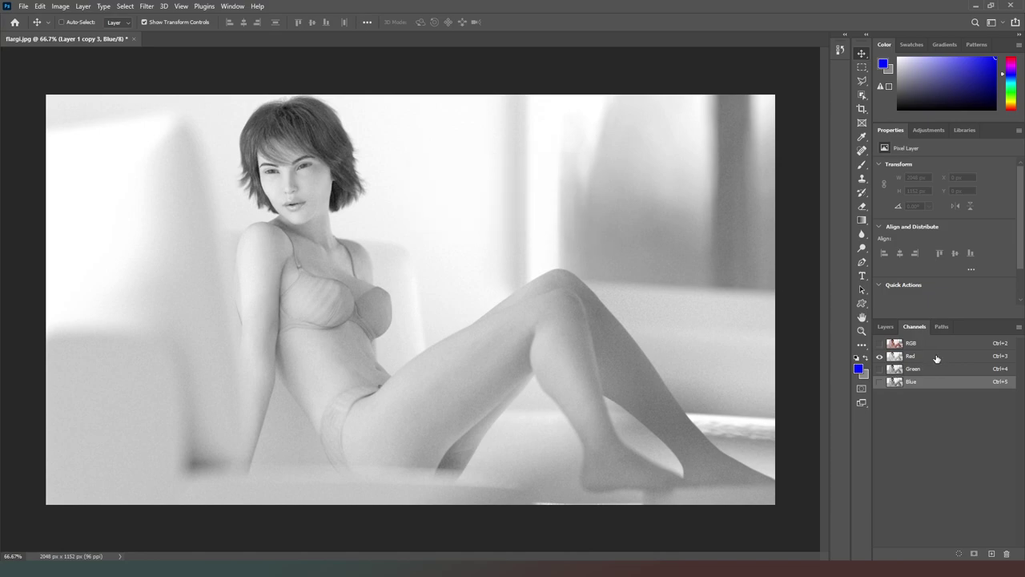
{"action": "left_click", "coordinate": [929, 360]}
{"action": "key", "text": "Right"}
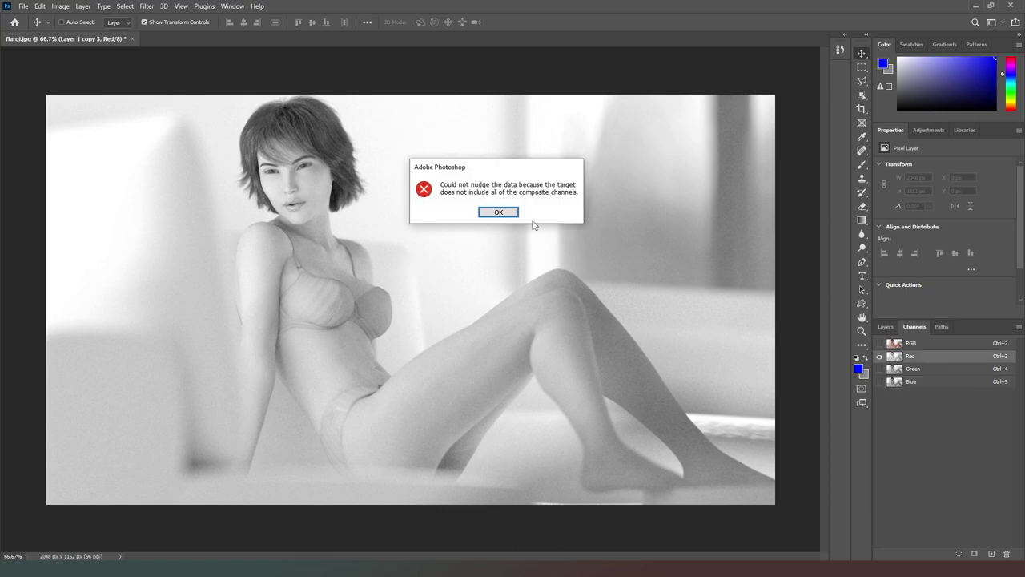
{"action": "left_click", "coordinate": [498, 212]}
{"action": "left_click", "coordinate": [913, 344]}
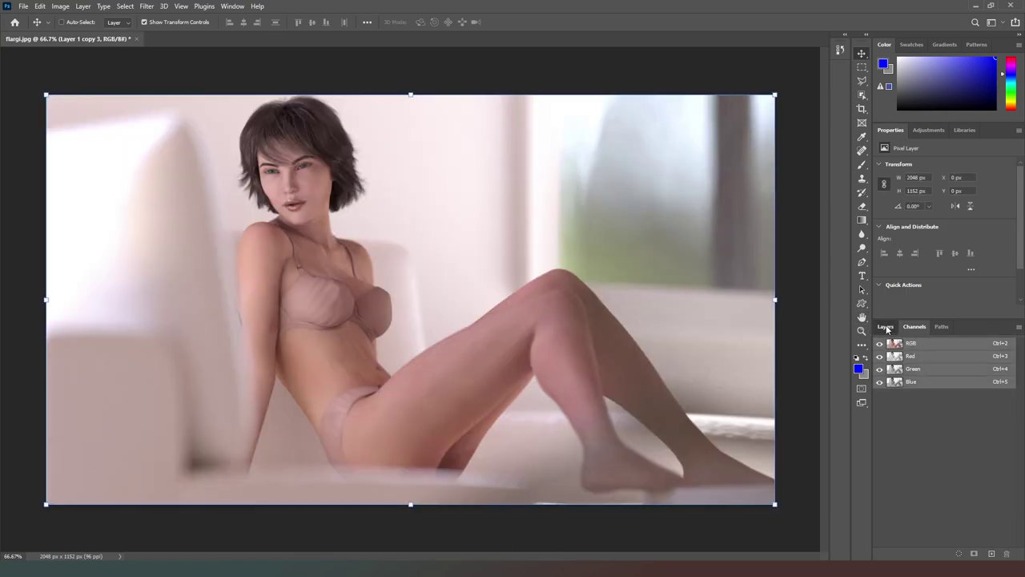
{"action": "left_click", "coordinate": [885, 327]}
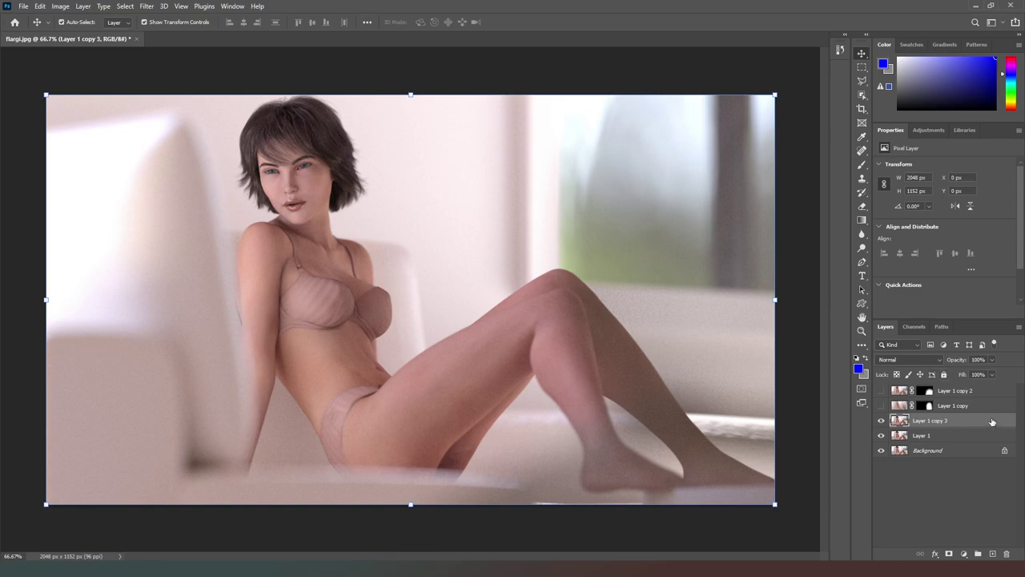
Step: Duplicate Layer 1 copy 3, hide the duplicate, and nudge Layer 1 copy 3 to the right by 1 px
{"action": "key", "text": "ctrl+j"}
{"action": "left_click", "coordinate": [881, 422]}
{"action": "left_click", "coordinate": [952, 438]}
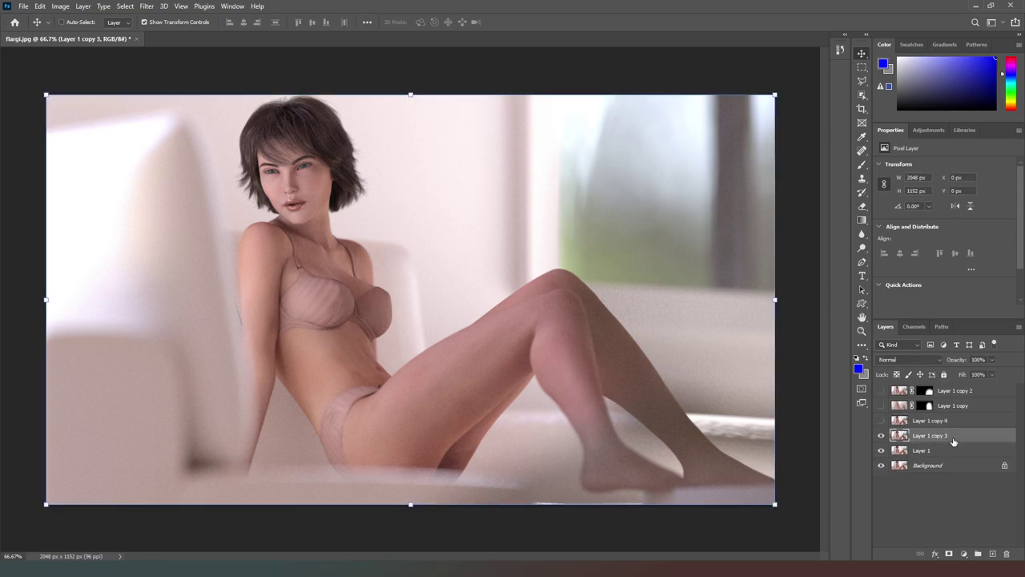
{"action": "key", "text": "Right"}
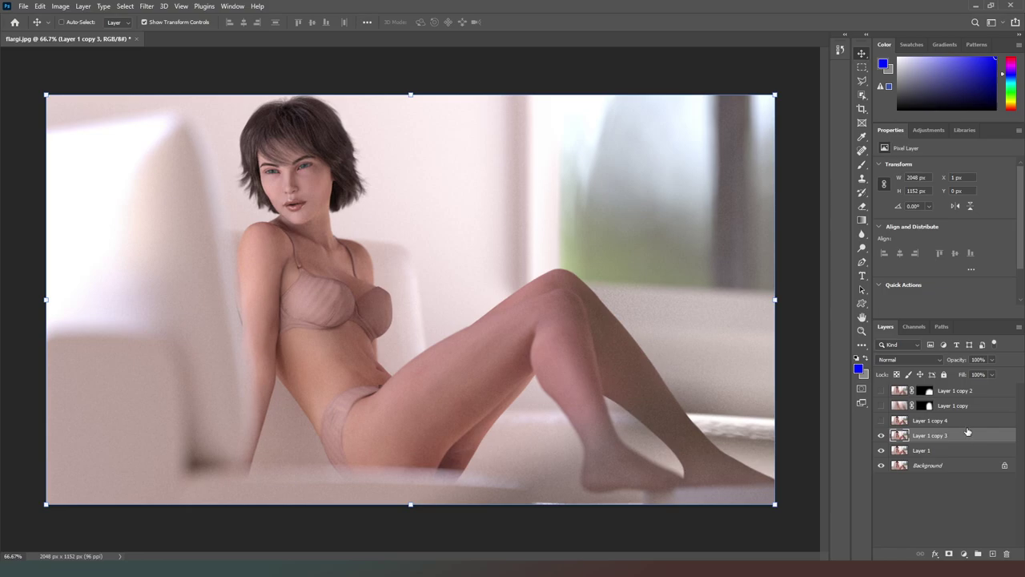
Step: Hide the Green channel with Layer 1 copy 3 selected and browse the layer's blend modes without changing the mode
{"action": "left_click", "coordinate": [913, 326]}
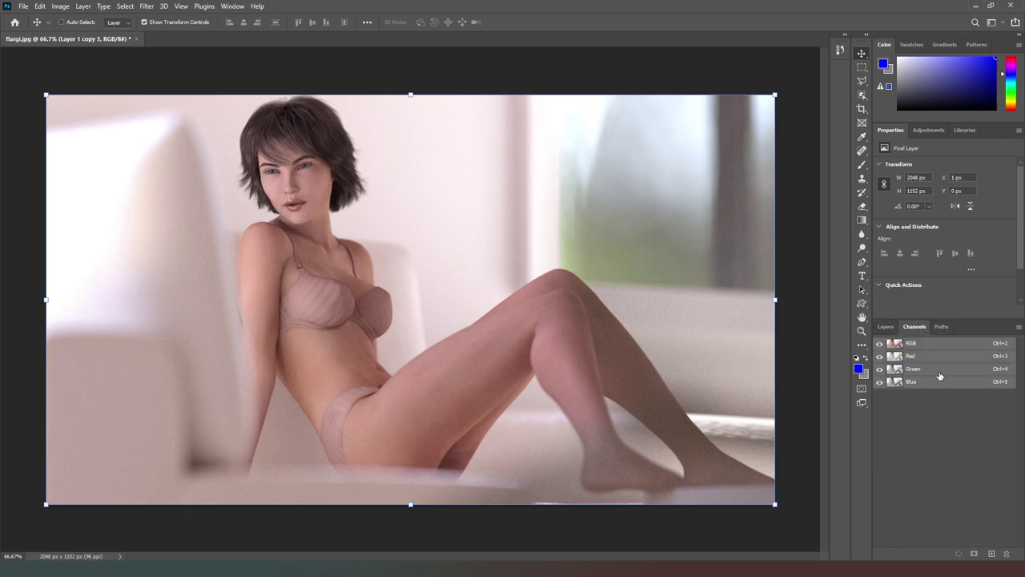
{"action": "left_click", "coordinate": [879, 368]}
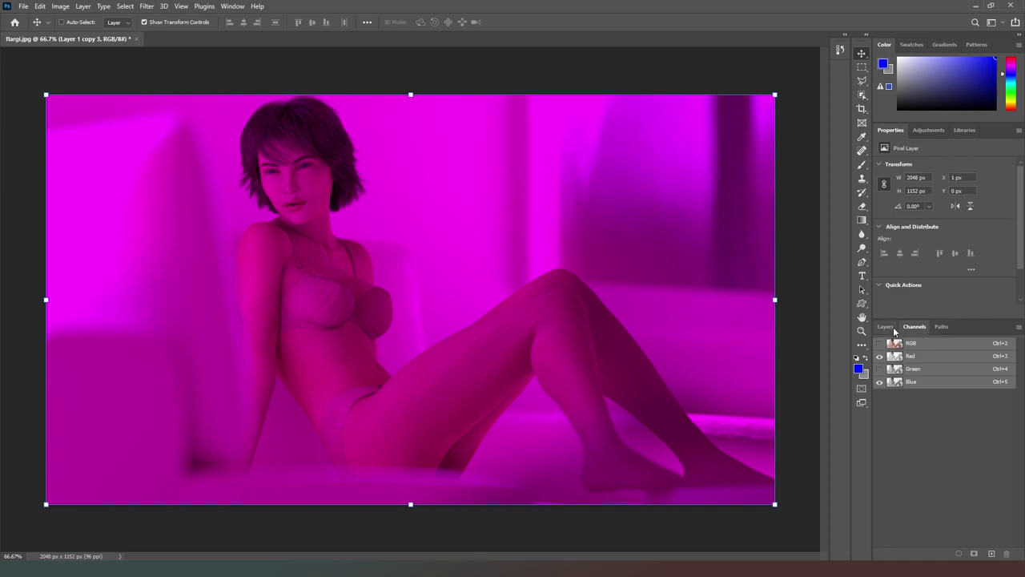
{"action": "left_click", "coordinate": [894, 330]}
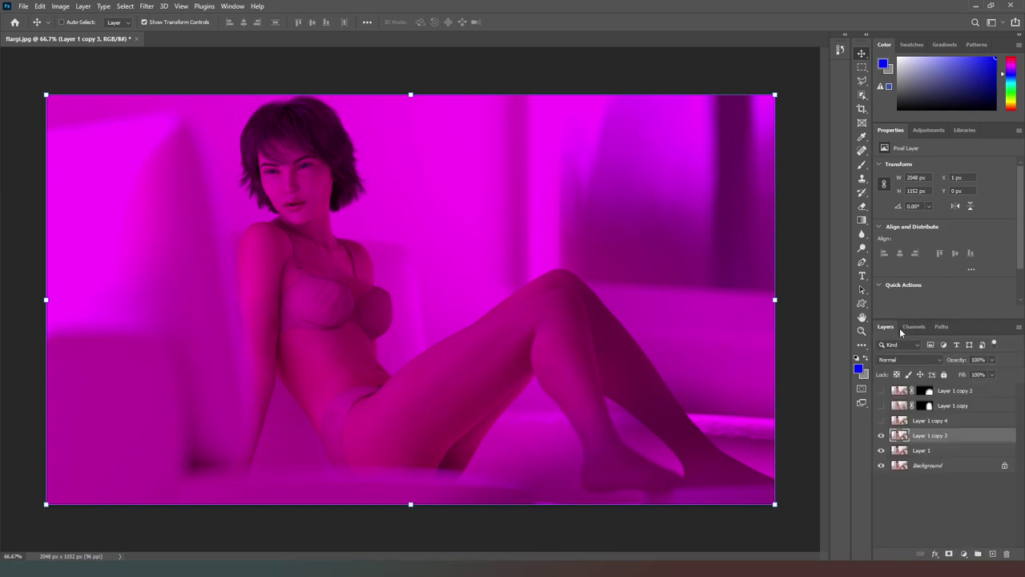
{"action": "left_click", "coordinate": [938, 360]}
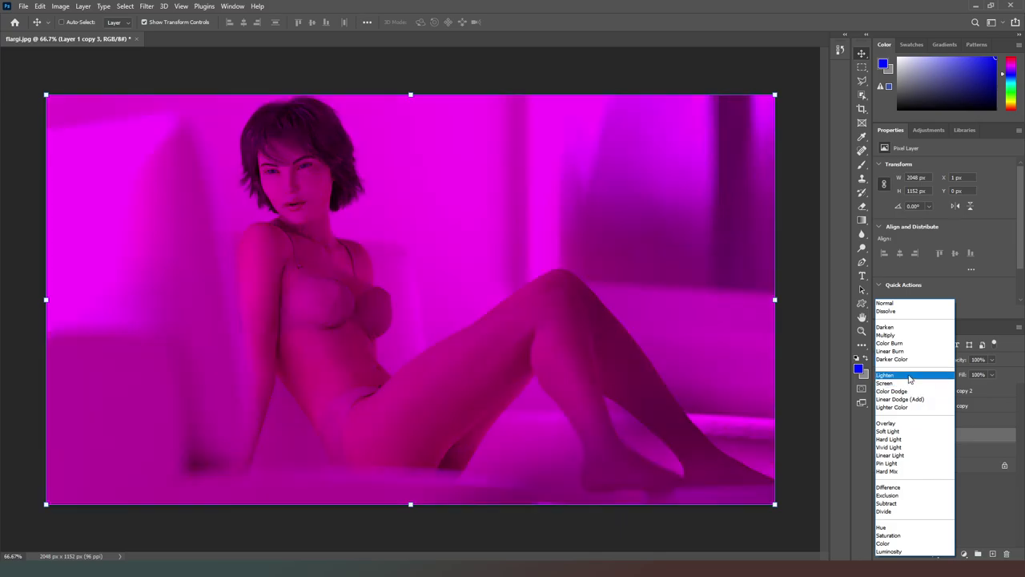
{"action": "left_click", "coordinate": [999, 500]}
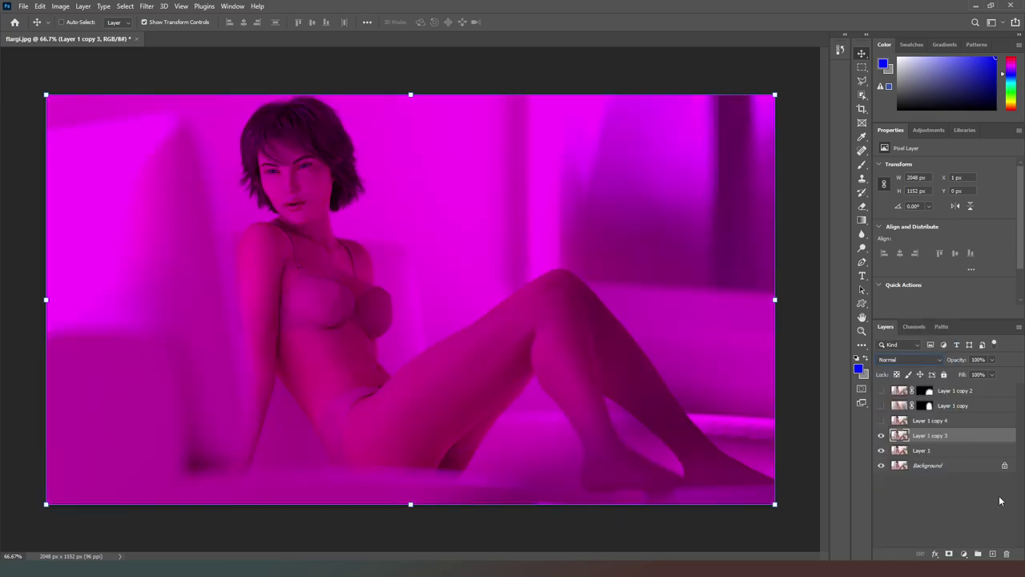
Step: Select and show Layer 1 copy 4 and nudge it to the left by 2 px
{"action": "left_click", "coordinate": [921, 422]}
{"action": "left_click", "coordinate": [882, 422]}
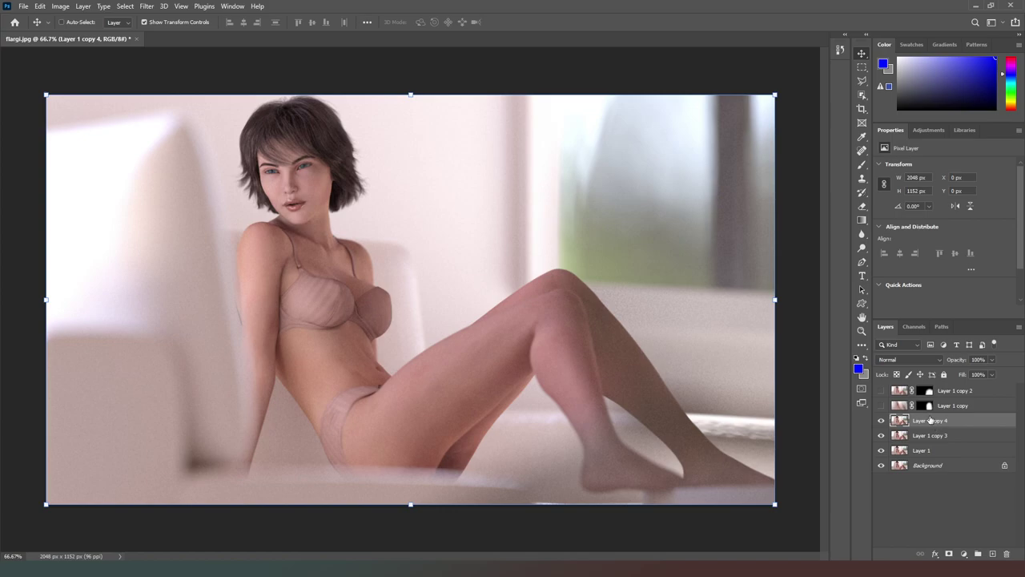
Step: Isolate the Green channel of Layer 1 copy 4 by hiding Red and Blue, and restore the visibility of all channels
{"action": "left_click", "coordinate": [908, 328]}
{"action": "left_click", "coordinate": [879, 356]}
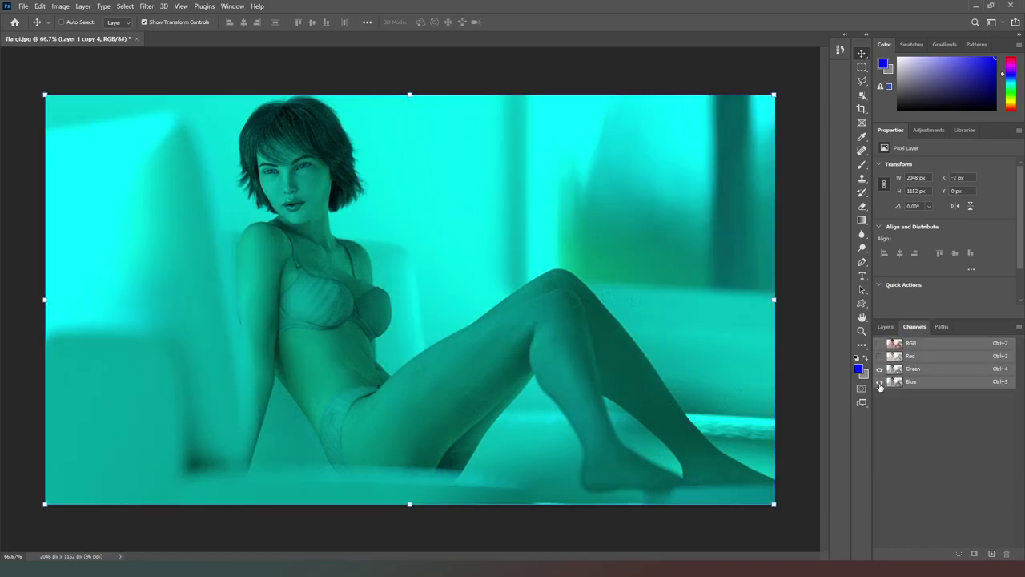
{"action": "left_click", "coordinate": [879, 382]}
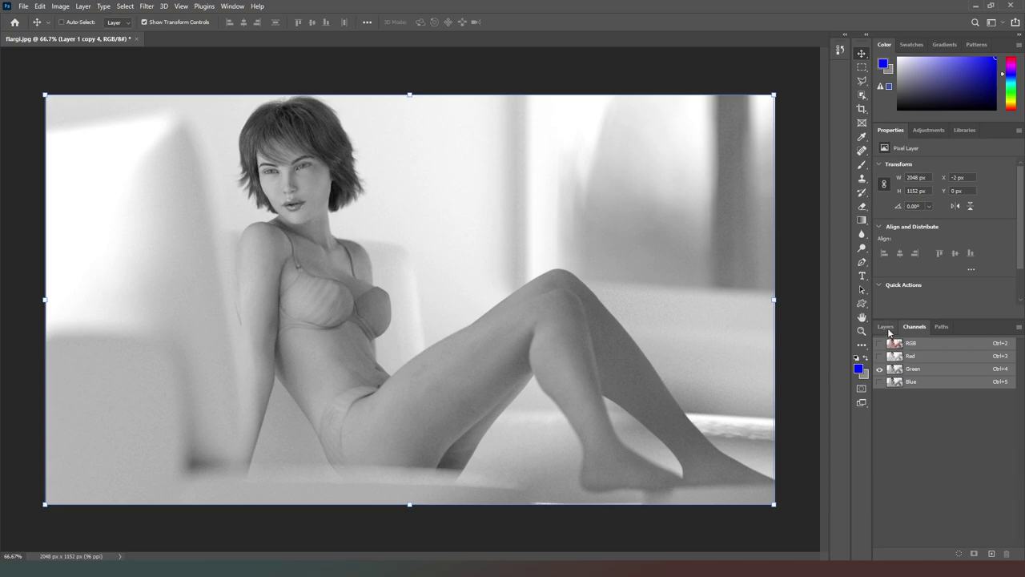
{"action": "left_click", "coordinate": [886, 328]}
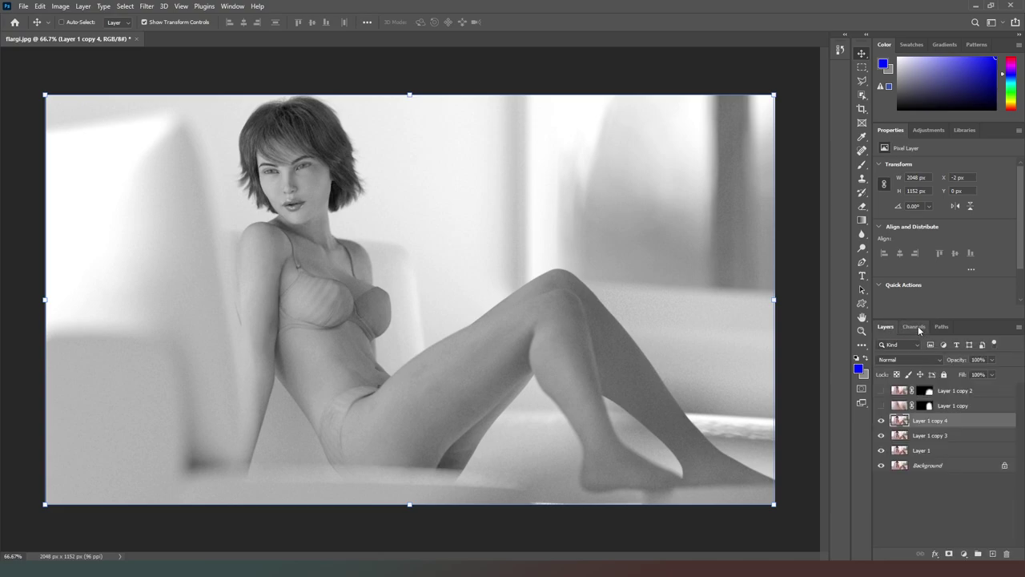
{"action": "left_click", "coordinate": [915, 328]}
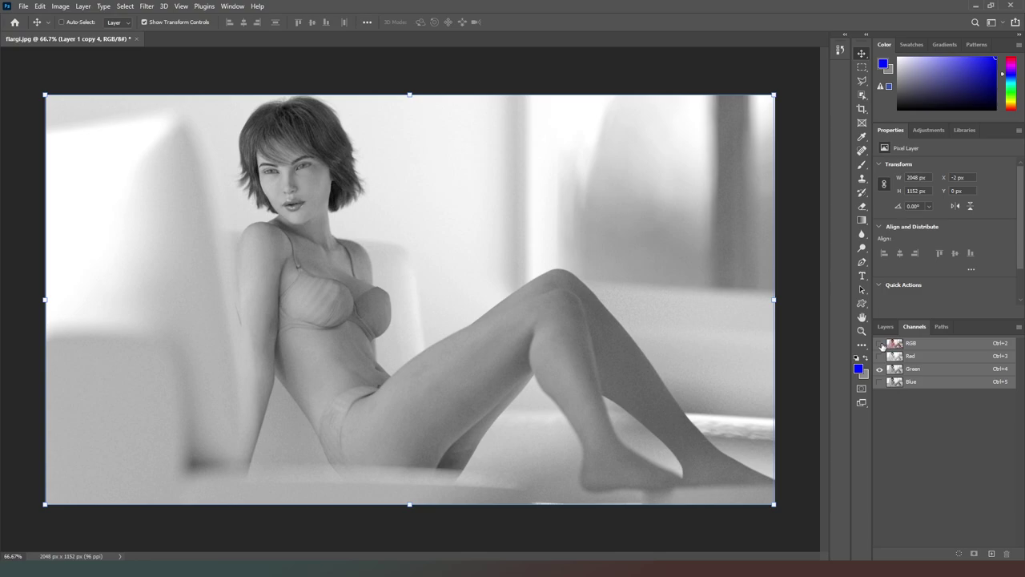
{"action": "left_click", "coordinate": [896, 342]}
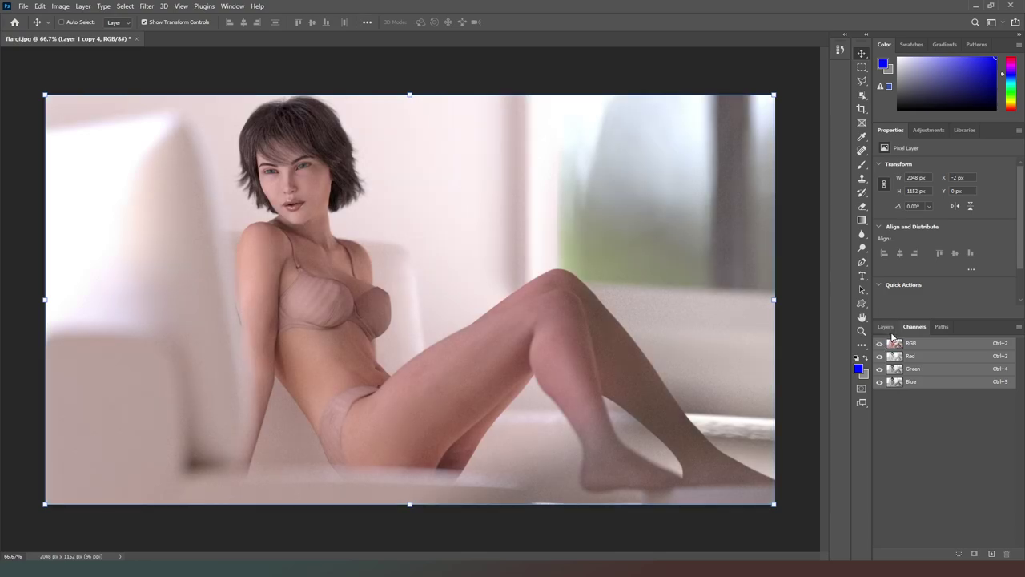
Step: Hide the Red and Blue channels with Layer 1 copy 4 selected, leaving only Green visible, and return to the layer stack
{"action": "left_click", "coordinate": [879, 355]}
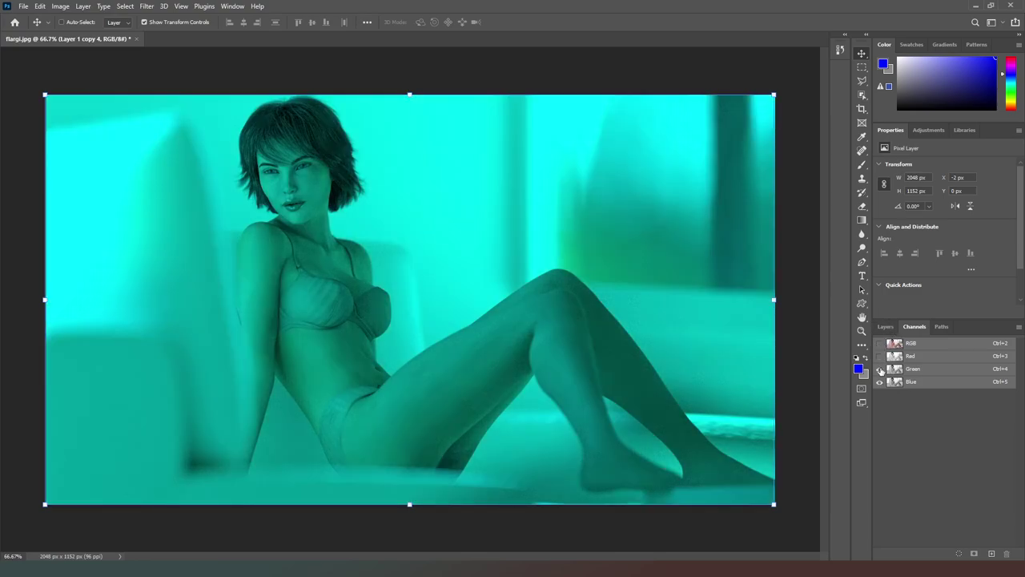
{"action": "left_click", "coordinate": [879, 368]}
{"action": "left_click", "coordinate": [880, 368]}
{"action": "left_click", "coordinate": [879, 382]}
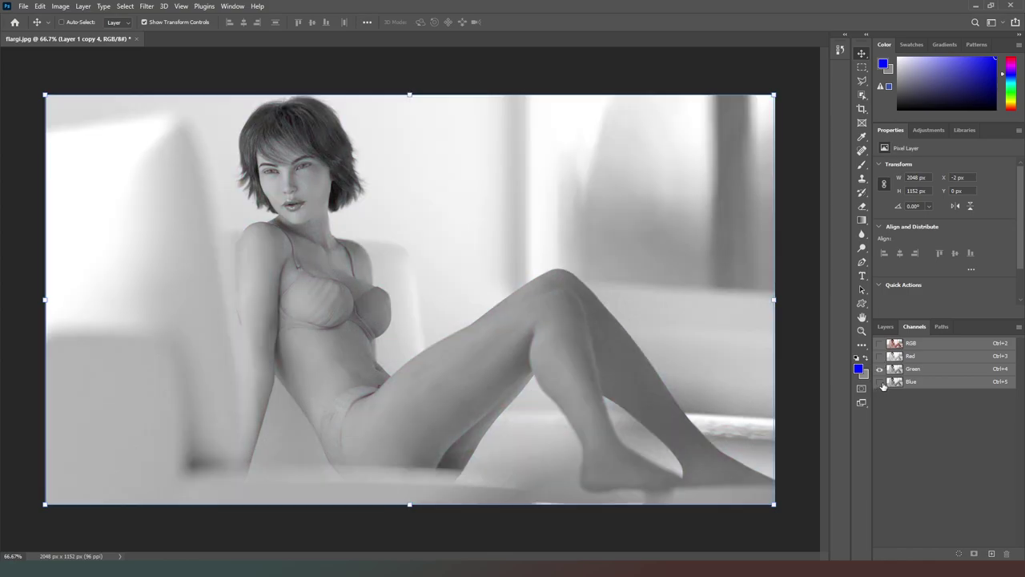
{"action": "left_click", "coordinate": [885, 326]}
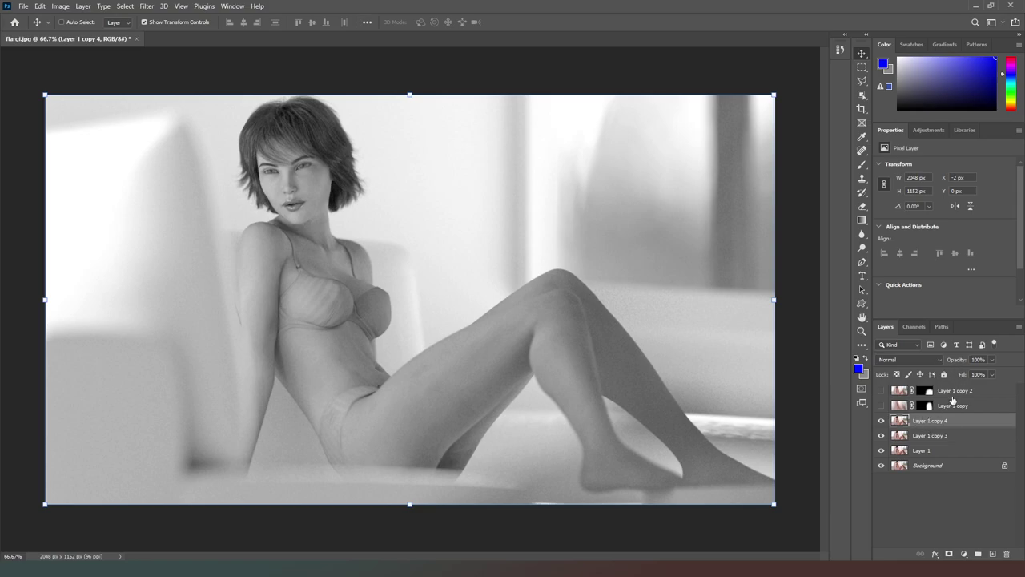
Step: Show Layer 1 copy and Layer 1 copy 2, and toggle Layer 1 copy 4 off and on to compare the result
{"action": "left_click", "coordinate": [880, 420]}
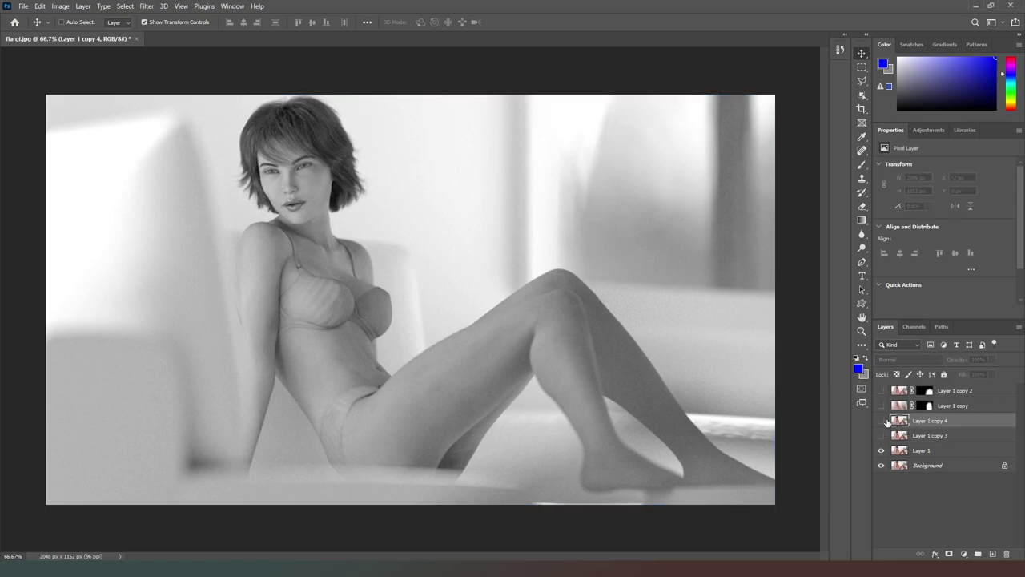
{"action": "left_click", "coordinate": [881, 420]}
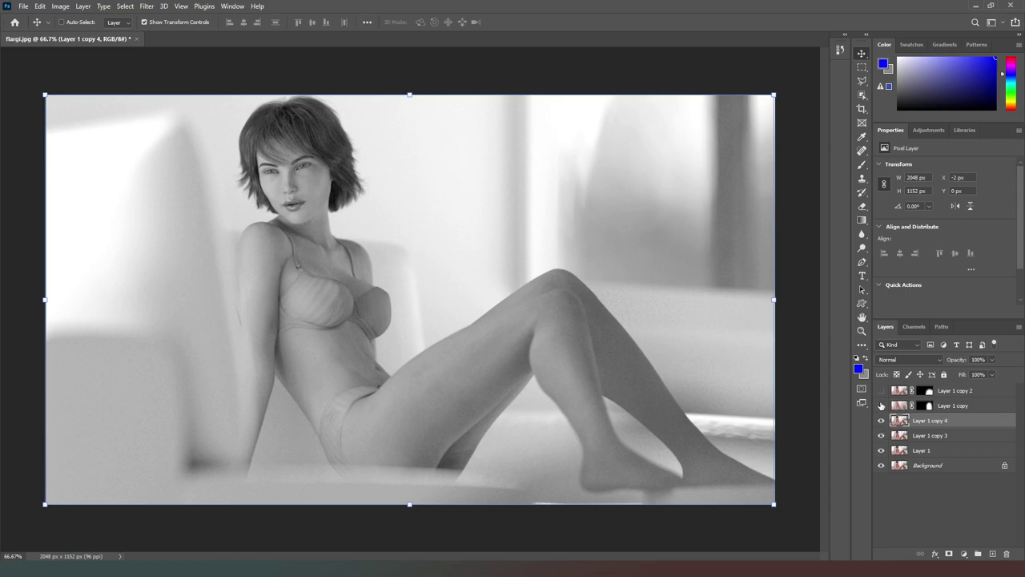
{"action": "left_click", "coordinate": [880, 405]}
{"action": "left_click", "coordinate": [881, 390]}
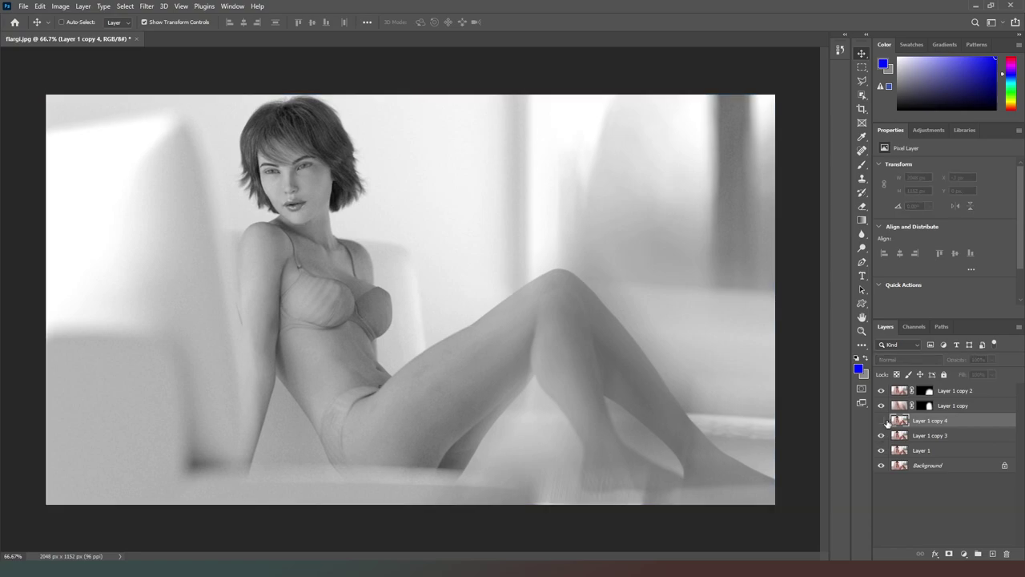
{"action": "left_click", "coordinate": [881, 420]}
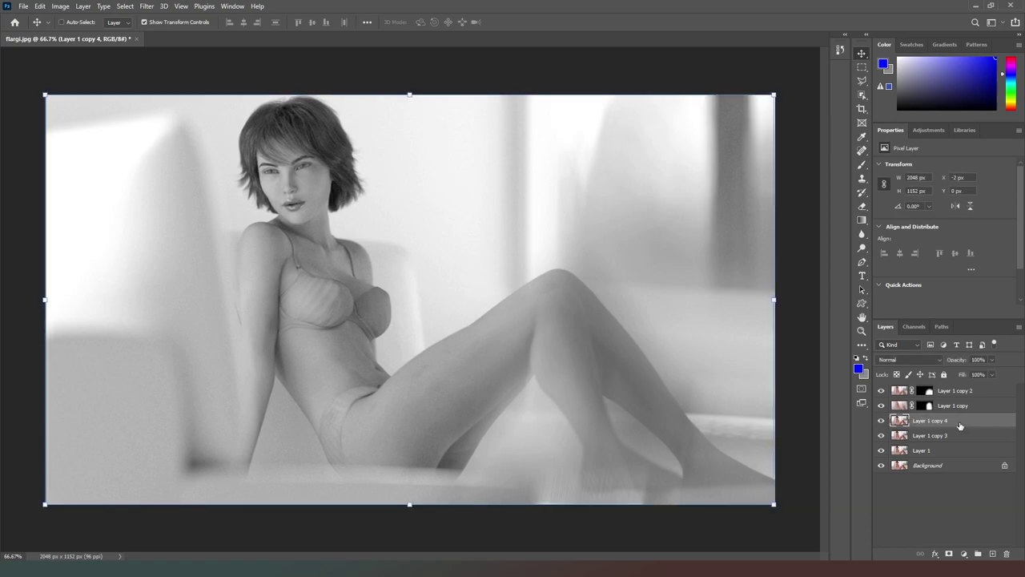
Step: Restore the visibility of the Red, Green and Blue channels
{"action": "left_click", "coordinate": [914, 325]}
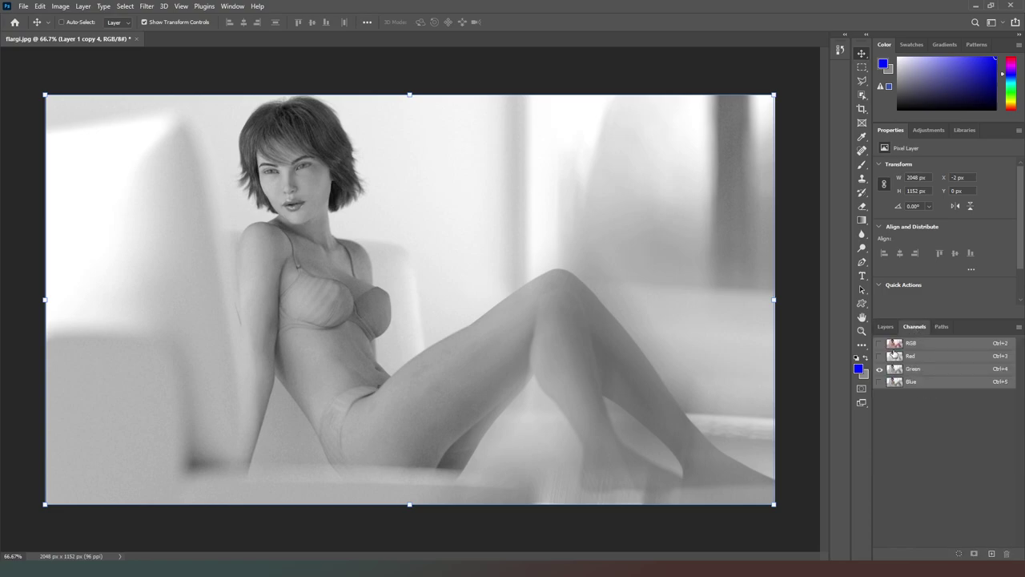
{"action": "left_click", "coordinate": [879, 356]}
{"action": "left_click", "coordinate": [880, 343]}
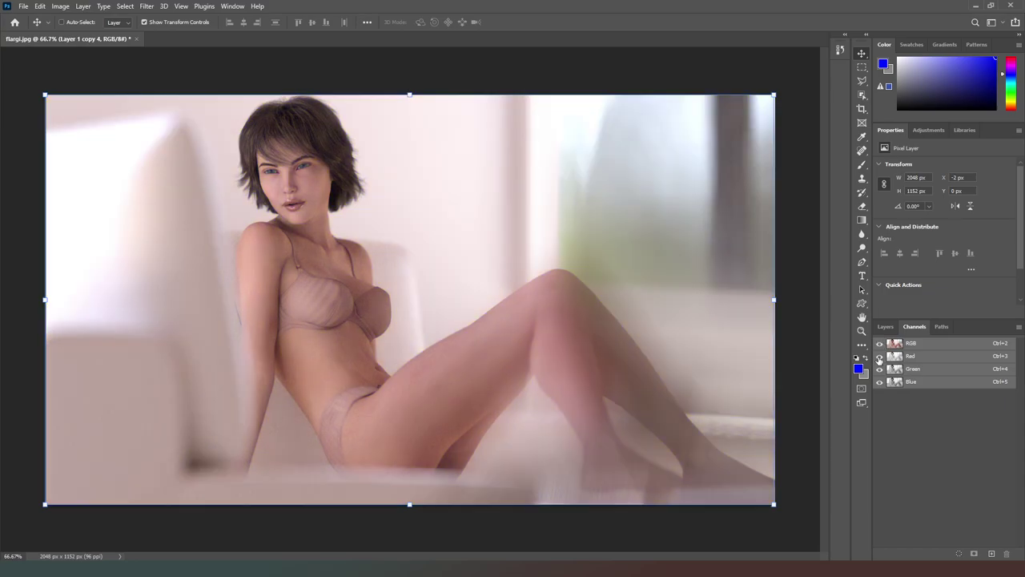
Step: Try to nudge and move only the Green channel of Layer 1 copy 4
{"action": "left_click", "coordinate": [919, 371]}
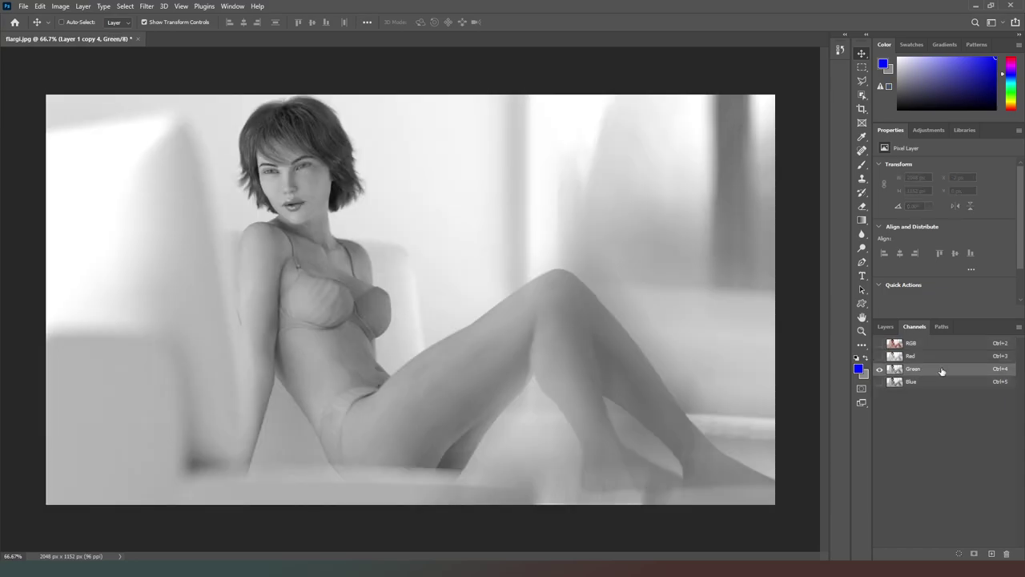
{"action": "key", "text": "Right"}
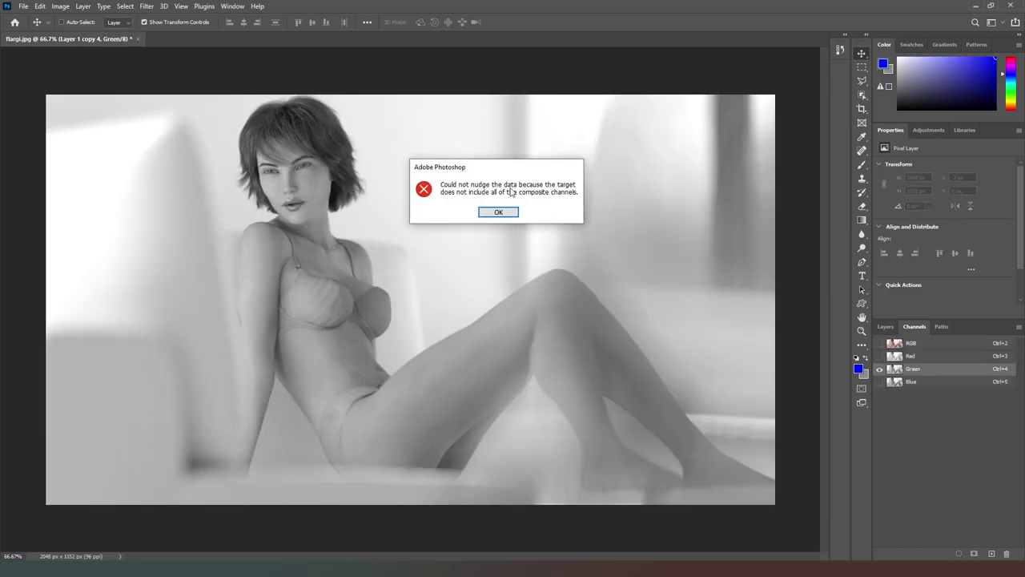
{"action": "left_click", "coordinate": [494, 212]}
{"action": "left_click", "coordinate": [672, 173]}
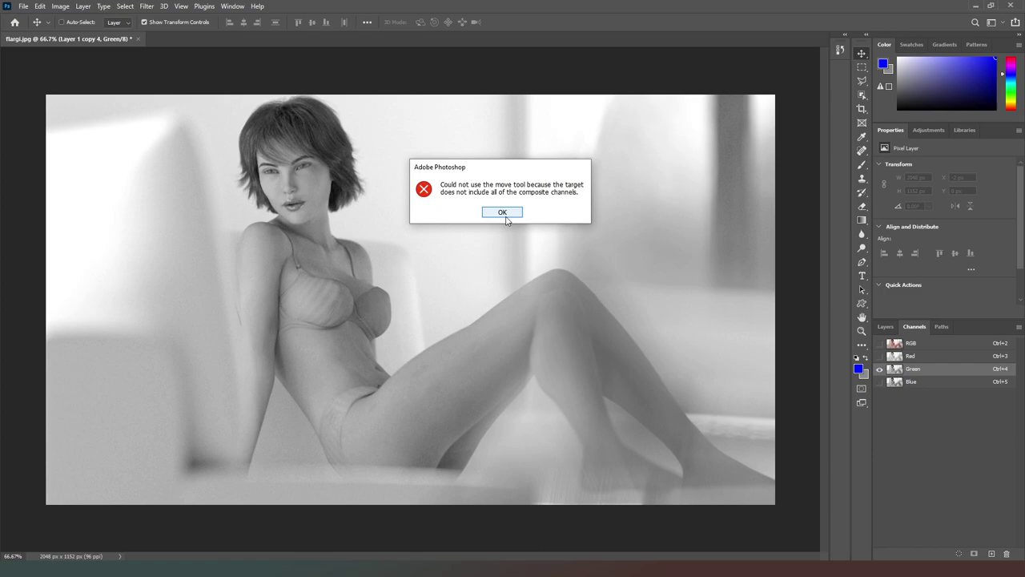
{"action": "left_click", "coordinate": [503, 212]}
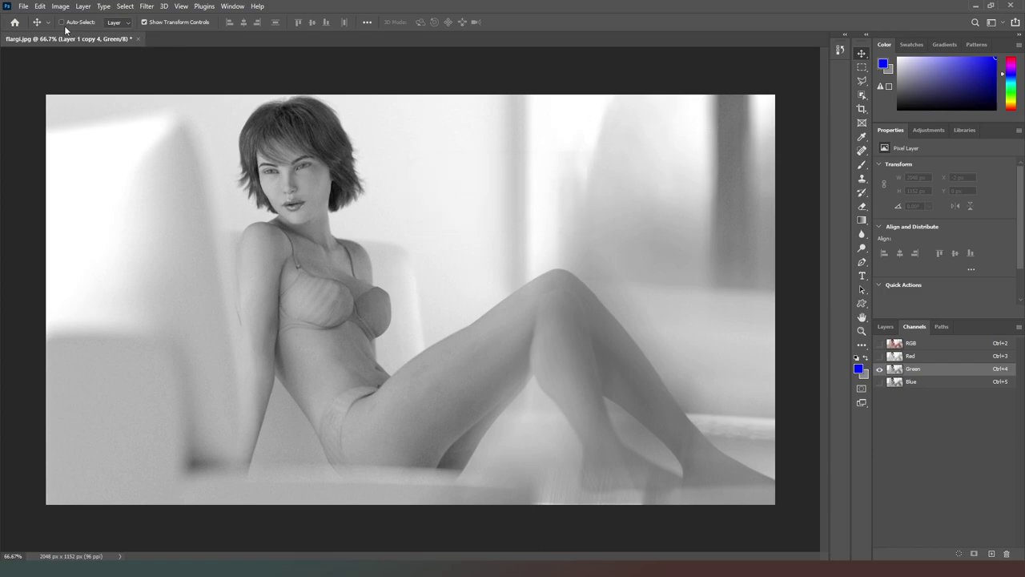
Step: Hide Layer 1 copy 4, Layer 1 copy 3 and Layer 1, and select the Background layer
{"action": "left_click", "coordinate": [887, 327]}
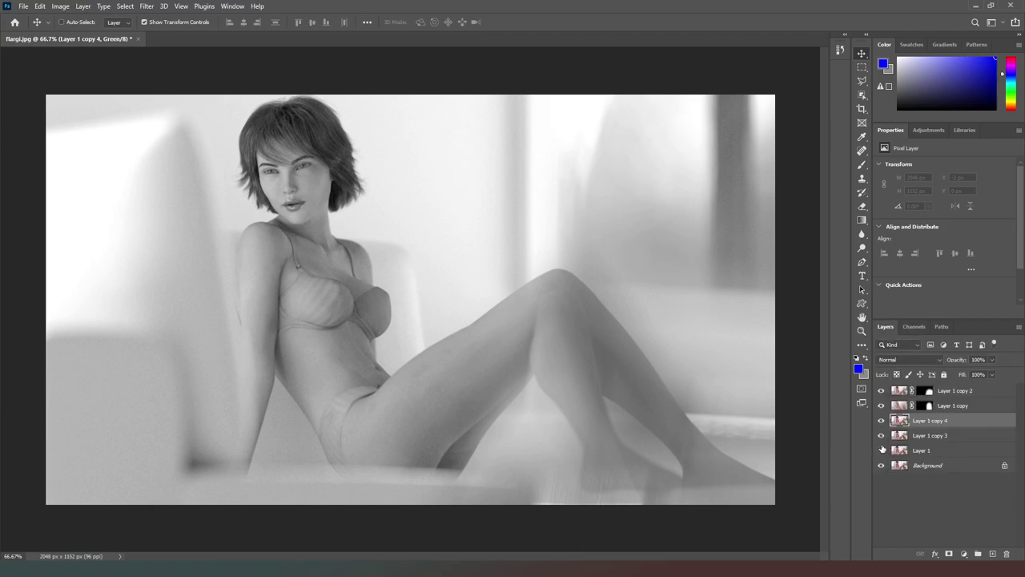
{"action": "left_click", "coordinate": [881, 437]}
{"action": "left_click", "coordinate": [881, 420]}
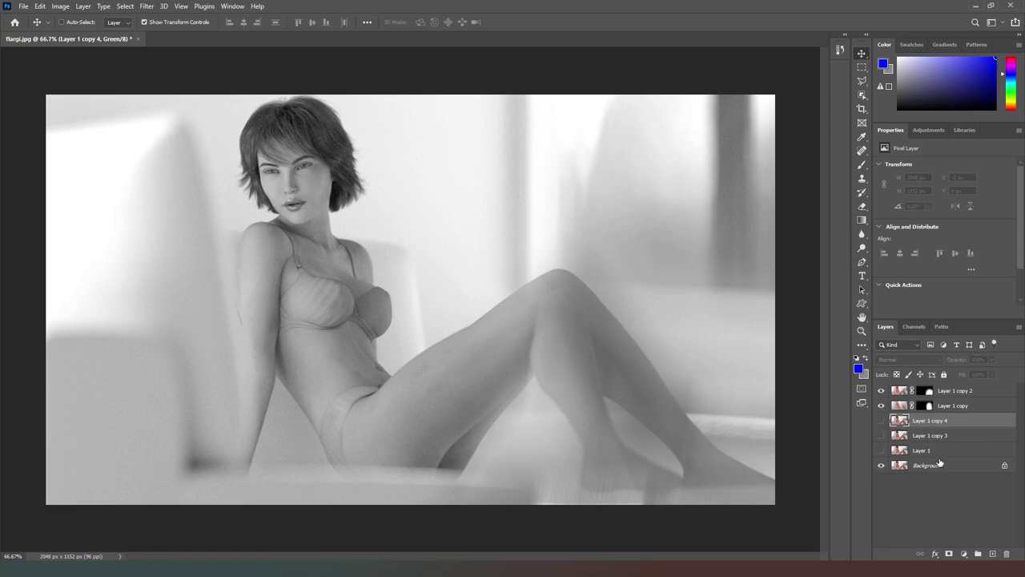
{"action": "left_click", "coordinate": [943, 466]}
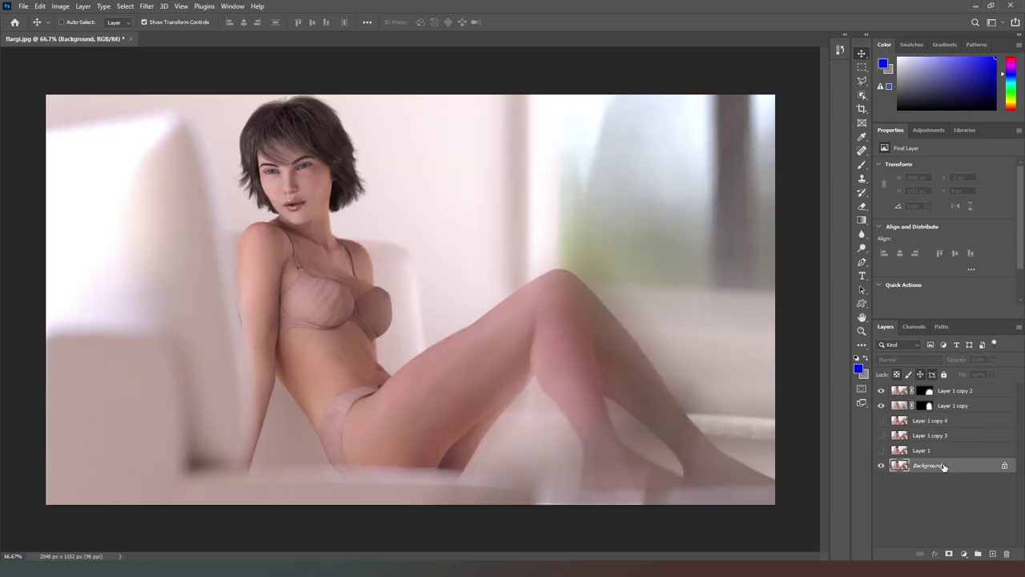
Step: Look through the Background's single channels, nudge its Green channel horizontally, and show all channels together
{"action": "left_click", "coordinate": [913, 327]}
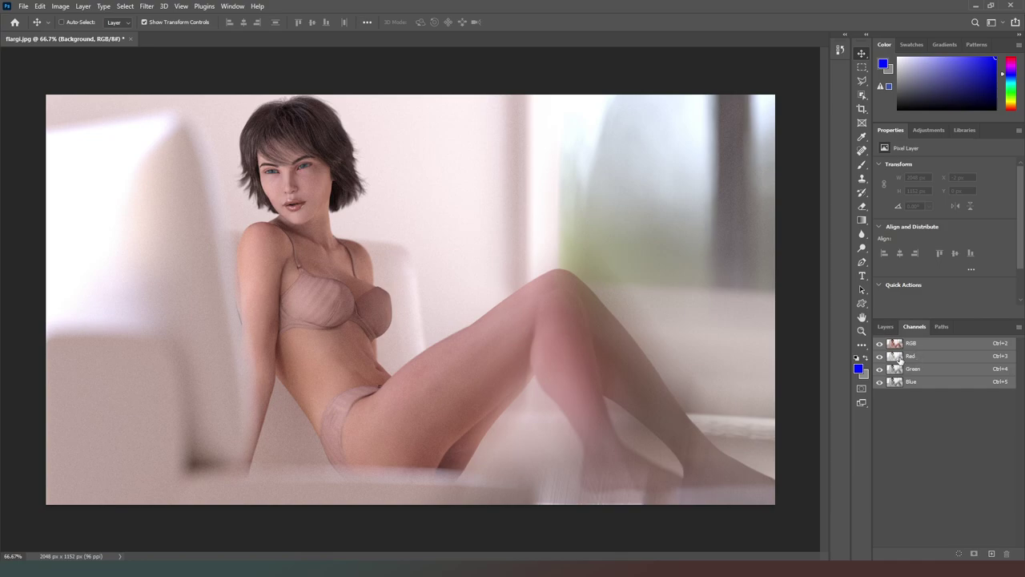
{"action": "left_click", "coordinate": [913, 357]}
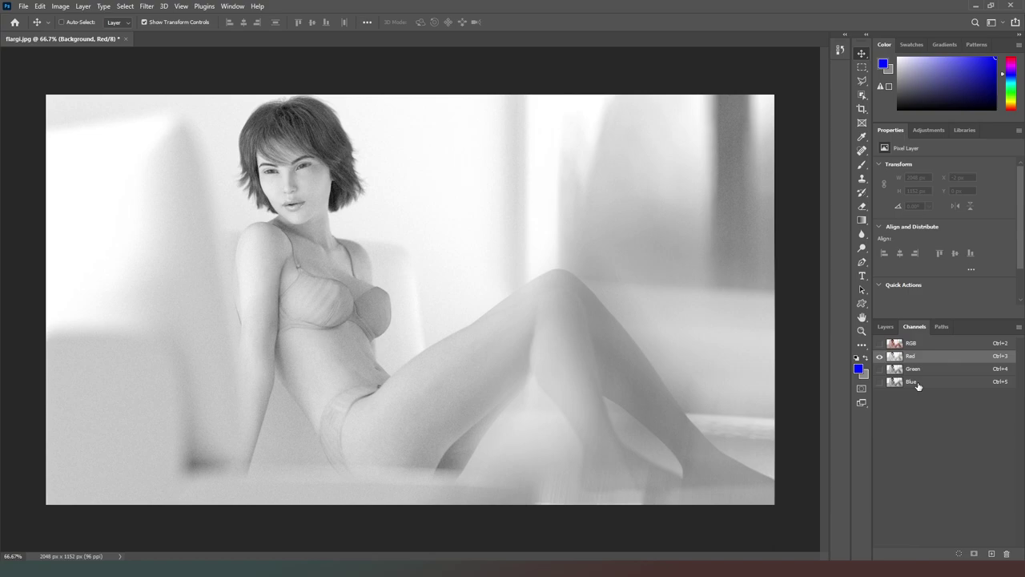
{"action": "left_click", "coordinate": [912, 382]}
{"action": "left_click", "coordinate": [920, 370]}
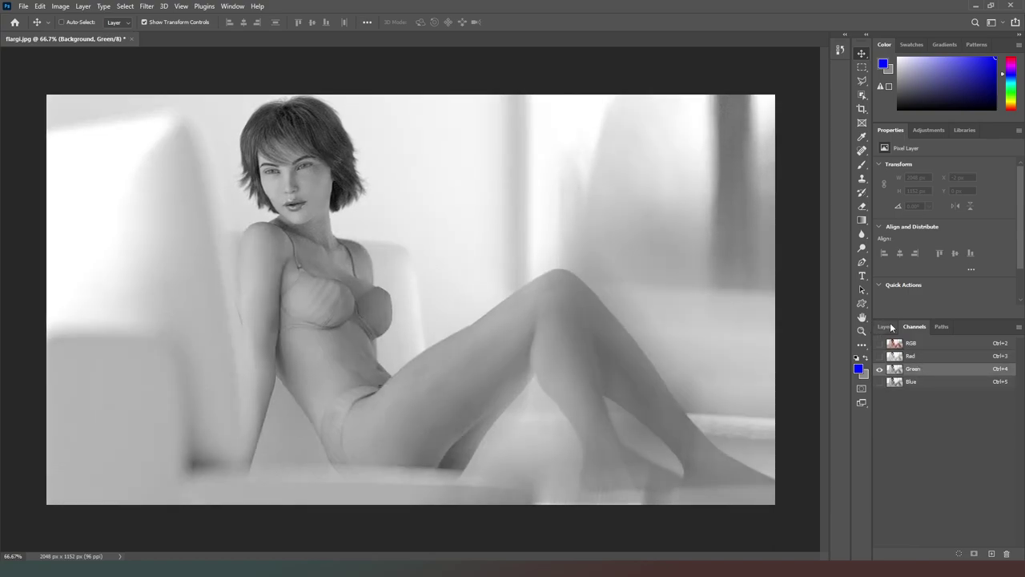
{"action": "left_click", "coordinate": [881, 343]}
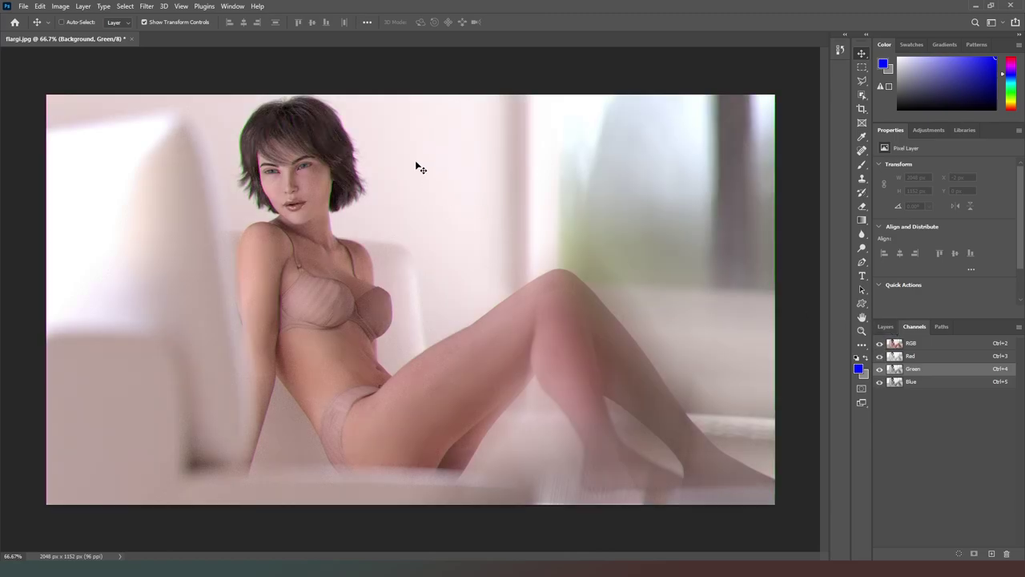
Step: Show Layer 1 above the Background and lower its opacity to 61%
{"action": "left_click", "coordinate": [885, 326]}
{"action": "left_click", "coordinate": [881, 450]}
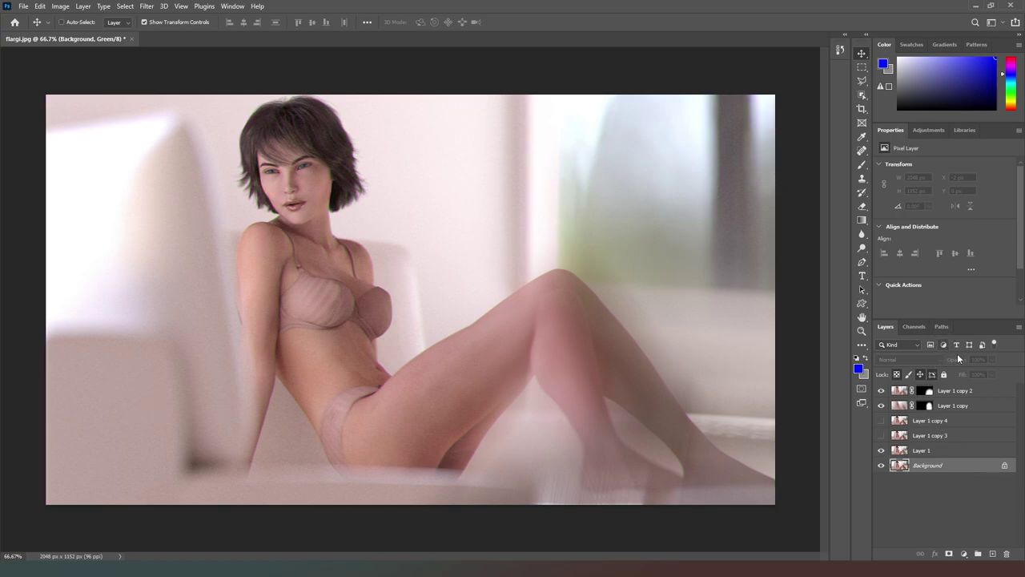
{"action": "left_click", "coordinate": [976, 451]}
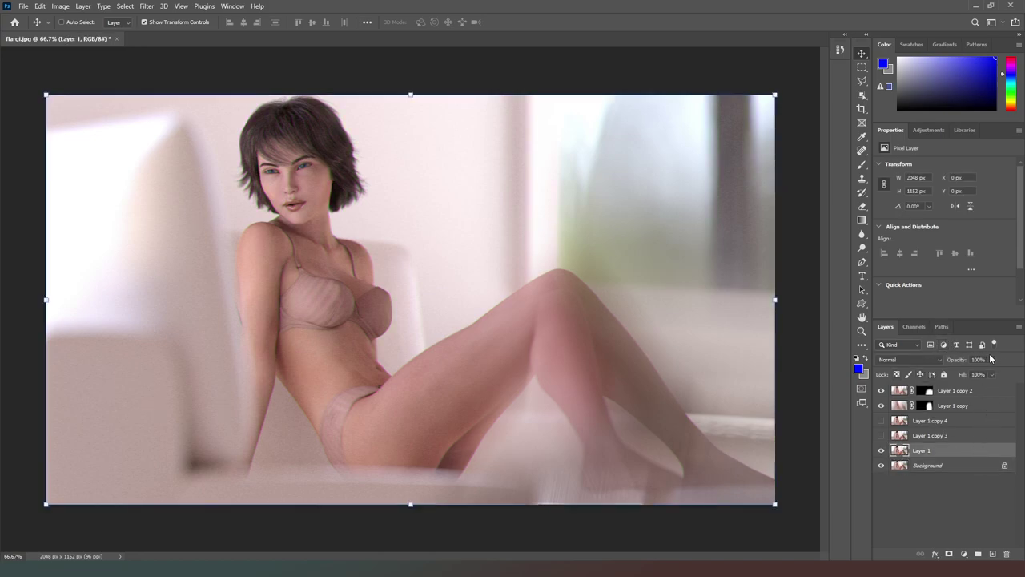
{"action": "left_click", "coordinate": [991, 360]}
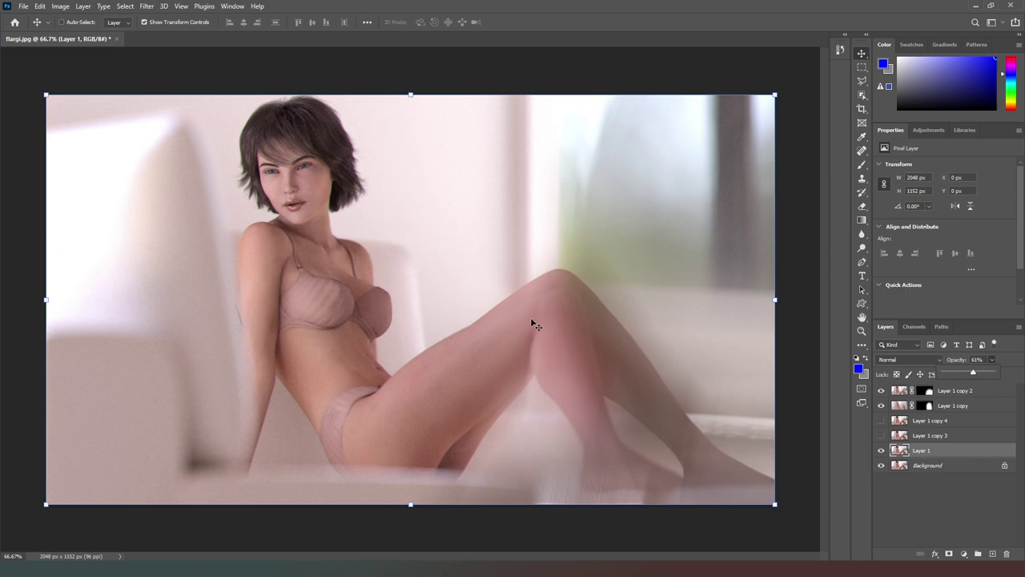
{"action": "left_click", "coordinate": [974, 513]}
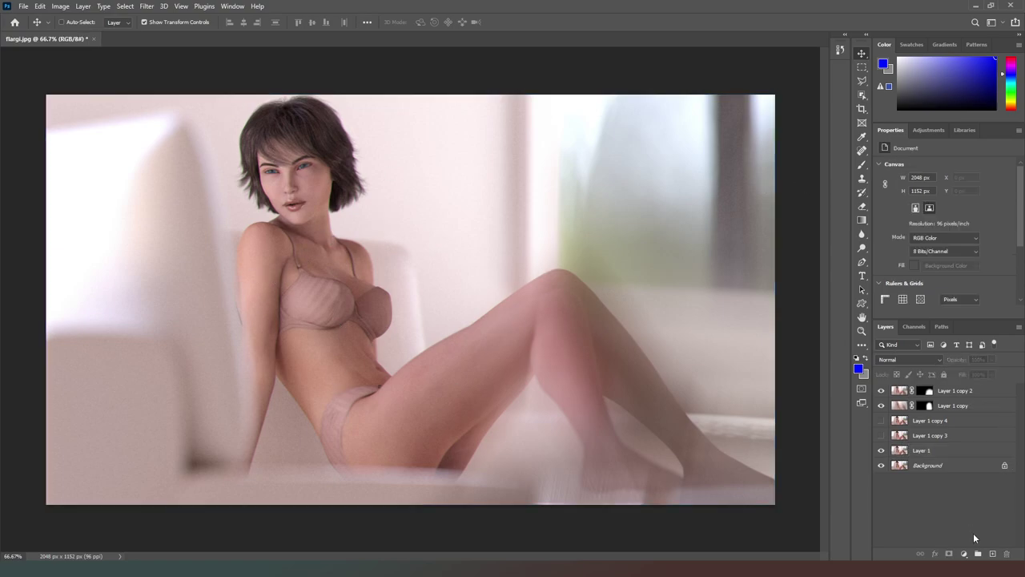
Step: Add a new layer above Layer 1 copy 2 and sample the bright white of the sofa back as the brush colour
{"action": "left_click", "coordinate": [976, 390]}
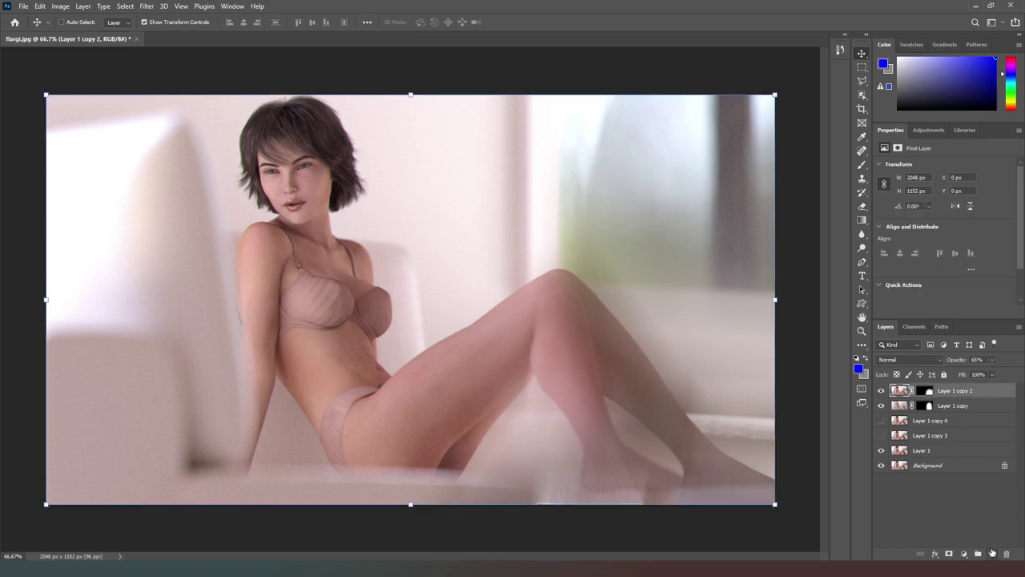
{"action": "left_click", "coordinate": [992, 553]}
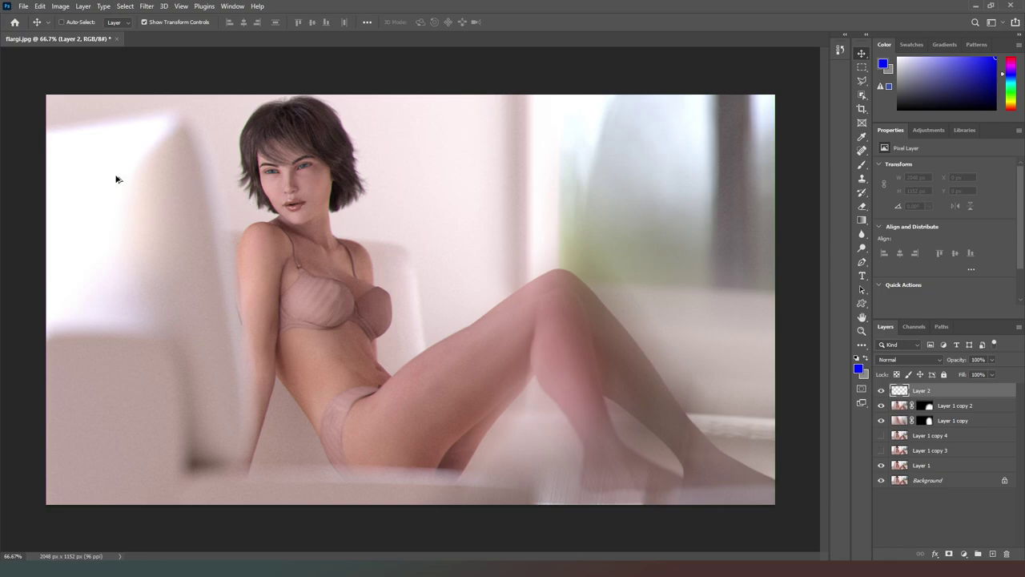
{"action": "left_click", "coordinate": [862, 138]}
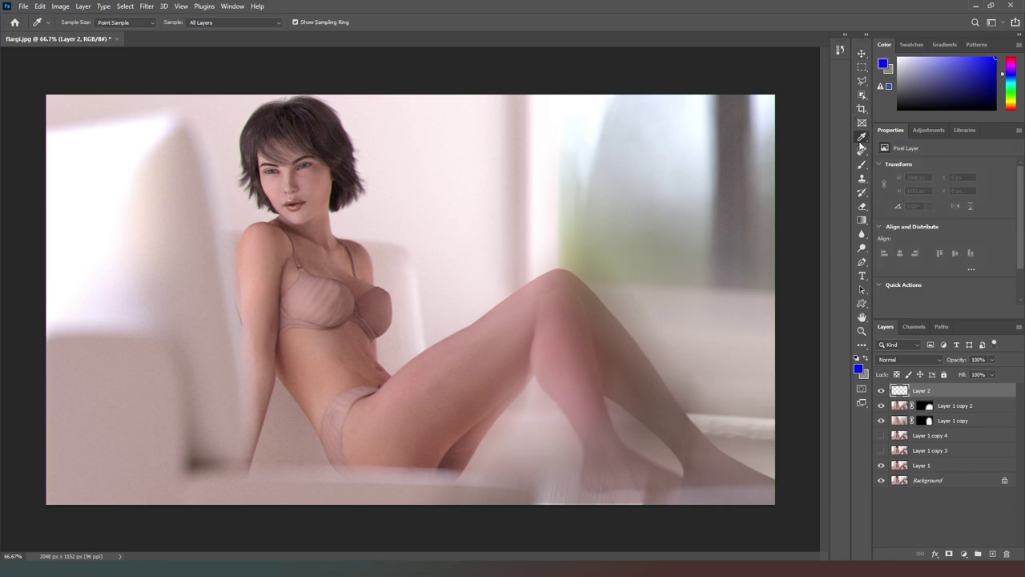
{"action": "left_click", "coordinate": [862, 164]}
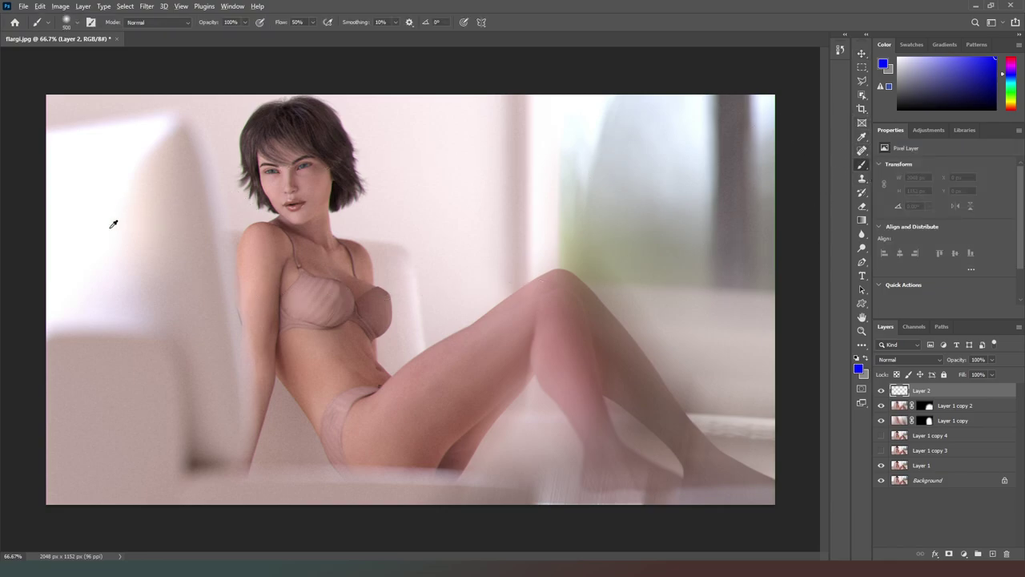
{"action": "left_click", "coordinate": [104, 223], "text": "alt"}
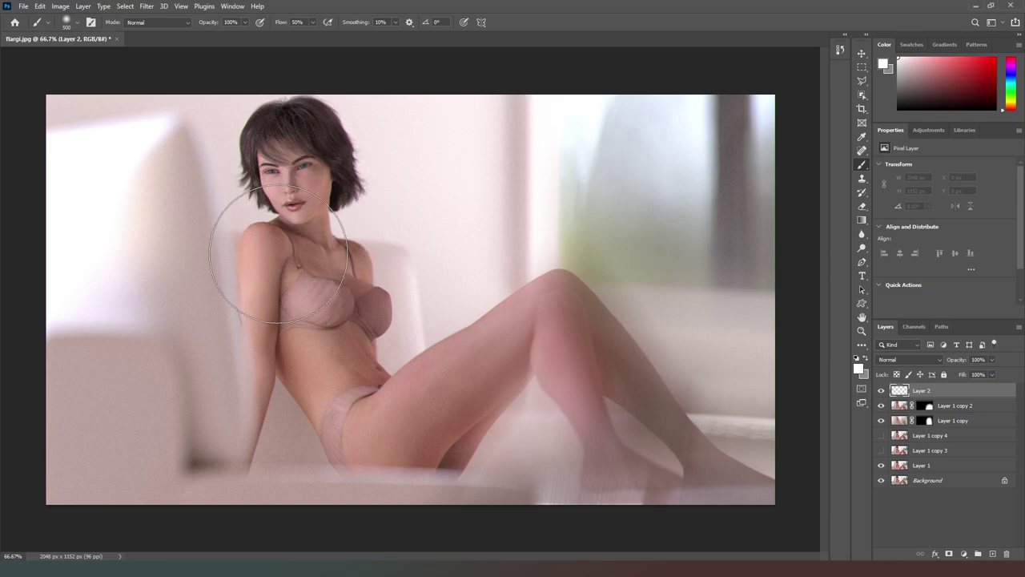
Step: Paint broad white 500 px strokes over the sofa and torso on Layer 2, and lower the layer's opacity to a faint haze
{"action": "left_click_drag", "start_coordinate": [248, 260], "coordinate": [84, 148]}
{"action": "mouse_move", "coordinate": [369, 413]}
{"action": "left_mouse_down"}
{"action": "mouse_move", "coordinate": [152, 184]}
{"action": "mouse_move", "coordinate": [274, 405]}
{"action": "mouse_move", "coordinate": [11, 157]}
{"action": "left_mouse_up"}
{"action": "mouse_move", "coordinate": [431, 457]}
{"action": "left_mouse_down"}
{"action": "mouse_move", "coordinate": [195, 171]}
{"action": "mouse_move", "coordinate": [280, 462]}
{"action": "mouse_move", "coordinate": [120, 448]}
{"action": "left_mouse_up"}
{"action": "left_click", "coordinate": [992, 361]}
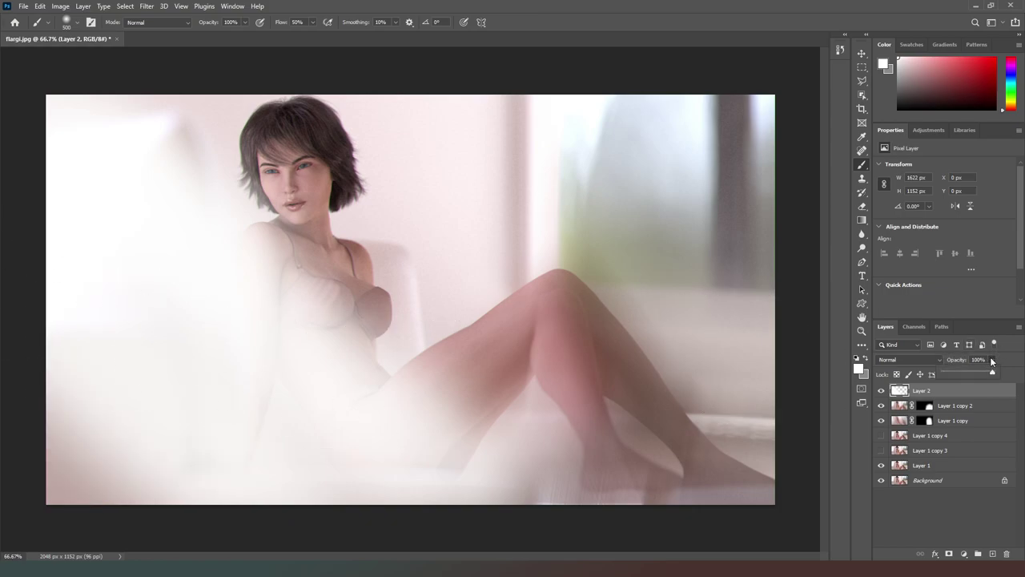
{"action": "left_click", "coordinate": [949, 373]}
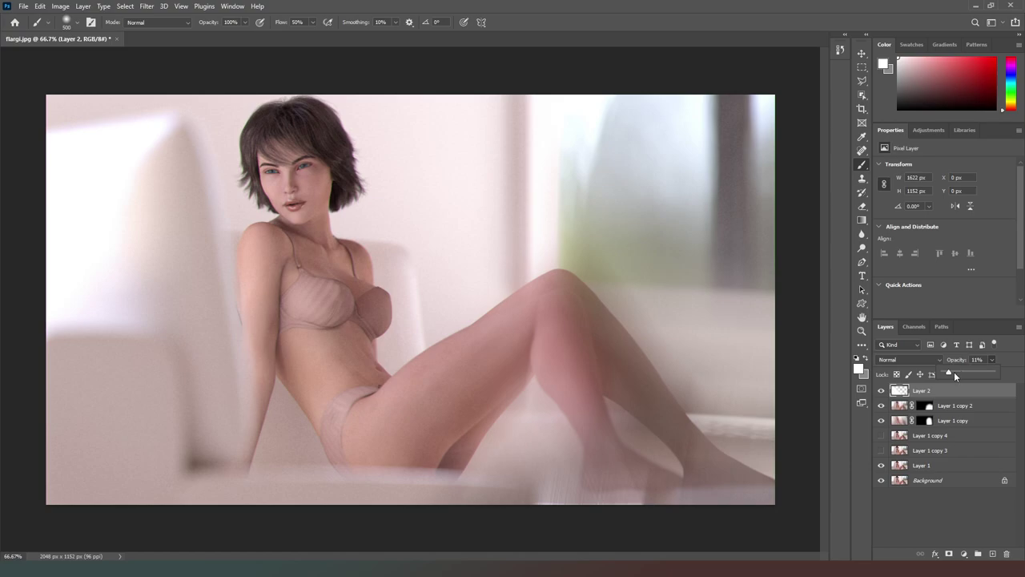
{"action": "left_click", "coordinate": [954, 373]}
Step: Add another new layer on top and set the brush to a 25 px size with 100% flow
{"action": "left_click", "coordinate": [994, 554]}
{"action": "key", "text": "bracketleft"}
{"action": "key", "text": "bracketleft"}
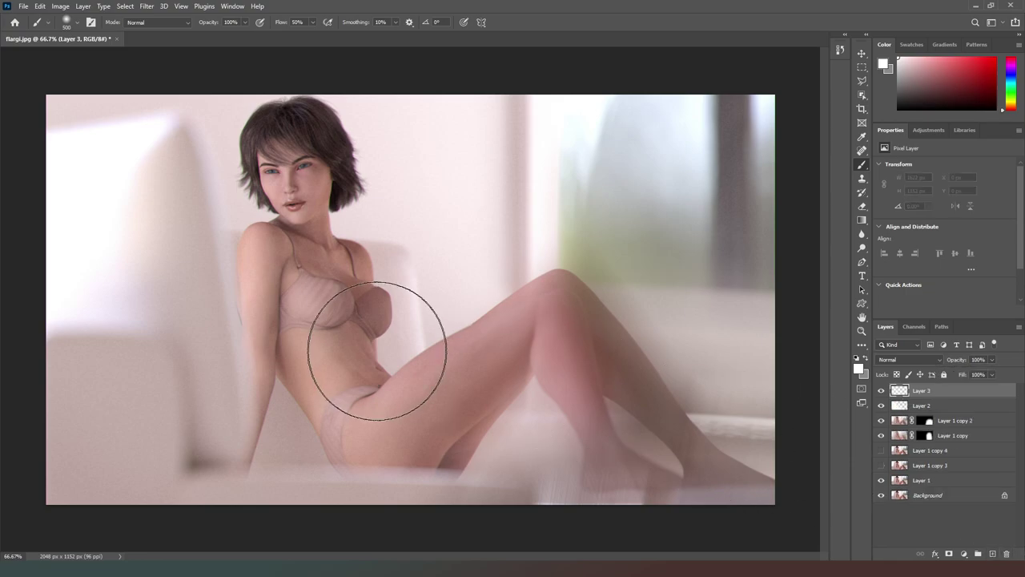
{"action": "key", "text": "bracketleft"}
{"action": "key", "text": "bracketleft"}
{"action": "key", "text": "bracketleft"}
{"action": "key", "text": "bracketleft"}
{"action": "key", "text": "bracketleft"}
{"action": "key", "text": "bracketleft"}
{"action": "key", "text": "bracketleft"}
{"action": "key", "text": "bracketleft"}
{"action": "key", "text": "bracketleft"}
{"action": "key", "text": "bracketleft"}
{"action": "key", "text": "bracketleft"}
{"action": "key", "text": "bracketleft"}
{"action": "key", "text": "bracketleft"}
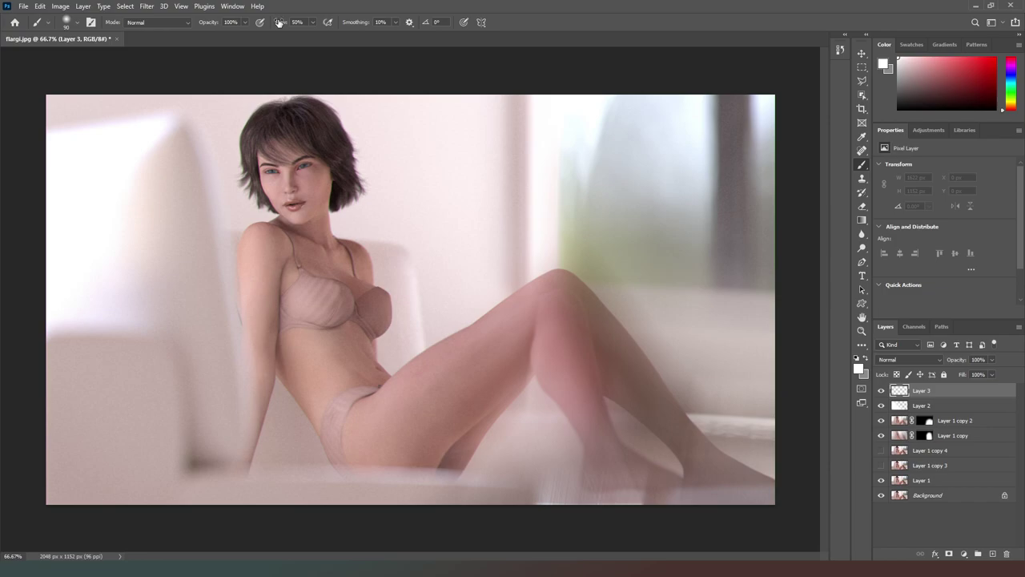
{"action": "left_click_drag", "start_coordinate": [279, 22], "coordinate": [701, 156]}
{"action": "key", "text": "bracketleft"}
{"action": "key", "text": "bracketleft"}
{"action": "key", "text": "bracketleft"}
{"action": "key", "text": "bracketleft"}
{"action": "key", "text": "bracketleft"}
{"action": "key", "text": "bracketleft"}
{"action": "key", "text": "bracketleft"}
{"action": "key", "text": "bracketleft"}
Step: Scatter small white dots and short dashes on Layer 3 across the sofa, the figure's upper body and the surrounding background
{"action": "left_click", "coordinate": [197, 131]}
{"action": "left_click", "coordinate": [177, 143]}
{"action": "left_click", "coordinate": [267, 218]}
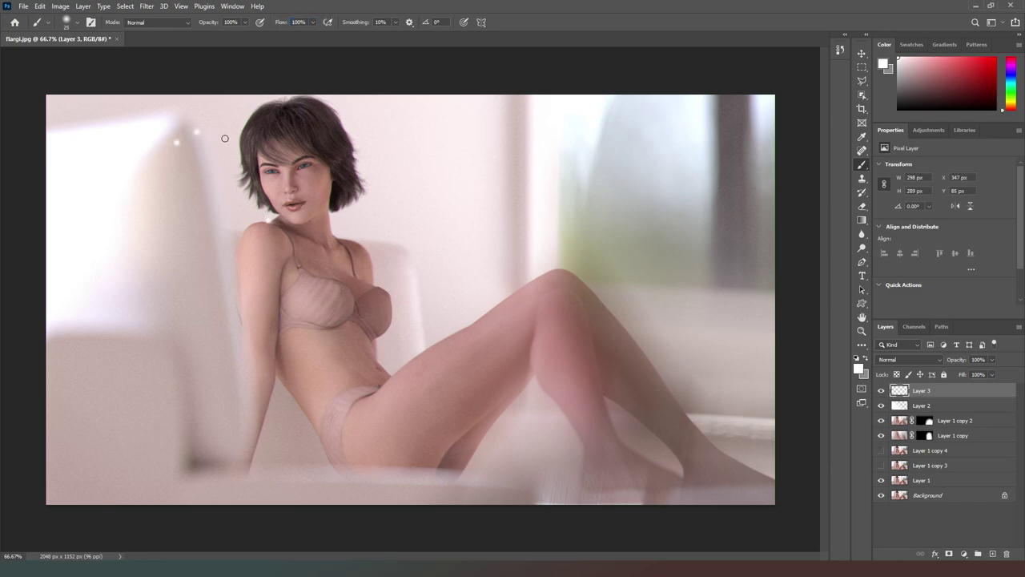
{"action": "left_click", "coordinate": [225, 139]}
{"action": "left_click", "coordinate": [213, 228]}
{"action": "left_click", "coordinate": [198, 277]}
{"action": "left_click", "coordinate": [101, 120]}
{"action": "left_click", "coordinate": [125, 271]}
{"action": "left_click", "coordinate": [174, 216]}
{"action": "left_click", "coordinate": [161, 163]}
{"action": "left_click", "coordinate": [150, 241]}
{"action": "left_click", "coordinate": [222, 207]}
{"action": "left_click", "coordinate": [233, 192]}
{"action": "left_click", "coordinate": [227, 116]}
{"action": "left_click", "coordinate": [220, 97]}
{"action": "left_click", "coordinate": [276, 160]}
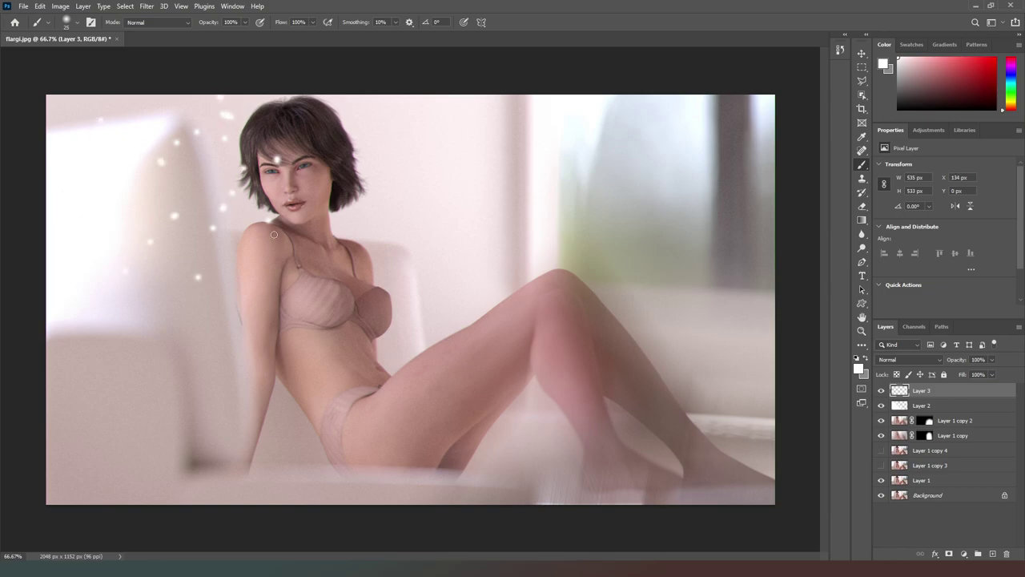
{"action": "left_click", "coordinate": [274, 235]}
{"action": "left_click_drag", "start_coordinate": [259, 269], "coordinate": [250, 281]}
{"action": "left_click_drag", "start_coordinate": [206, 338], "coordinate": [183, 367]}
{"action": "left_click", "coordinate": [133, 424]}
{"action": "left_click", "coordinate": [252, 418]}
{"action": "left_click", "coordinate": [298, 365]}
{"action": "left_click", "coordinate": [257, 306]}
{"action": "left_click", "coordinate": [149, 276]}
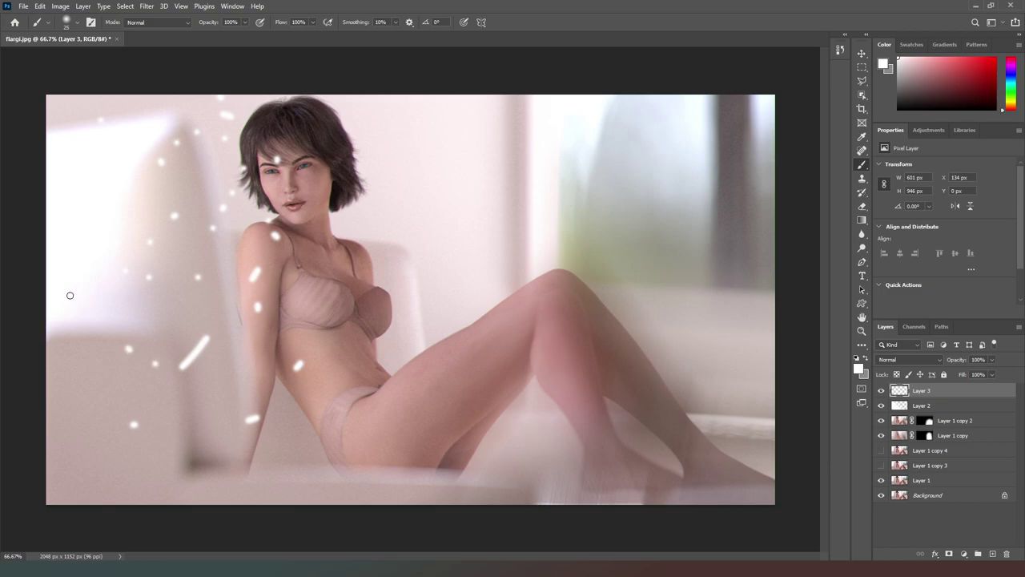
{"action": "left_click", "coordinate": [69, 296]}
{"action": "left_click", "coordinate": [145, 319]}
{"action": "left_click_drag", "start_coordinate": [148, 330], "coordinate": [160, 330]}
{"action": "left_click", "coordinate": [197, 308]}
{"action": "left_click_drag", "start_coordinate": [188, 243], "coordinate": [193, 254]}
{"action": "left_click", "coordinate": [159, 212]}
{"action": "left_click_drag", "start_coordinate": [125, 265], "coordinate": [141, 276]}
{"action": "left_click_drag", "start_coordinate": [213, 304], "coordinate": [223, 313]}
{"action": "left_click_drag", "start_coordinate": [256, 353], "coordinate": [263, 363]}
{"action": "left_click", "coordinate": [306, 425]}
{"action": "left_click", "coordinate": [232, 382]}
{"action": "left_click", "coordinate": [160, 425]}
{"action": "left_click_drag", "start_coordinate": [163, 445], "coordinate": [178, 447]}
{"action": "left_click", "coordinate": [178, 369]}
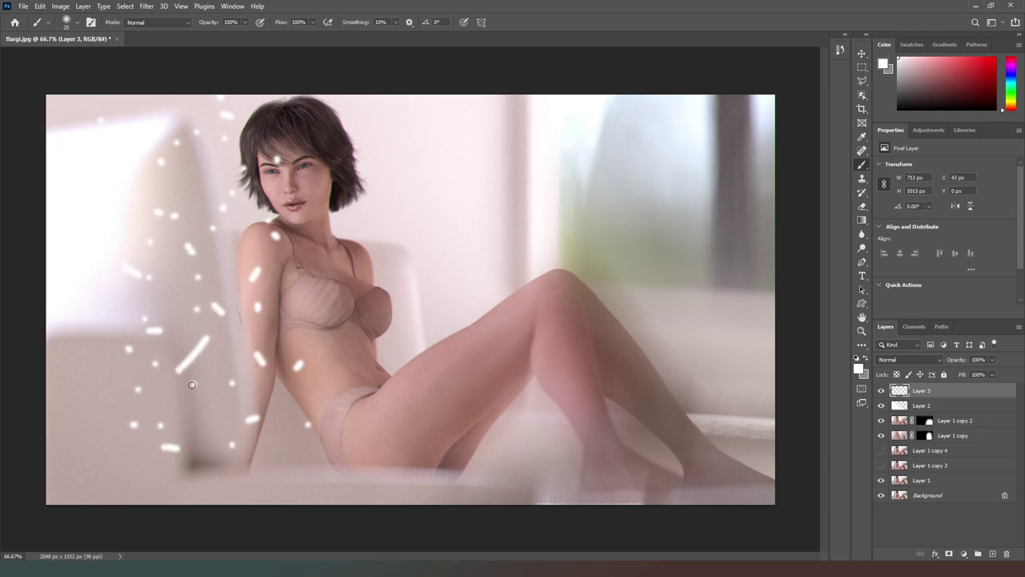
{"action": "left_click", "coordinate": [194, 387]}
{"action": "left_click", "coordinate": [166, 399]}
{"action": "left_click", "coordinate": [125, 343]}
{"action": "left_click", "coordinate": [195, 361]}
{"action": "left_click", "coordinate": [232, 371]}
{"action": "left_click", "coordinate": [230, 344]}
{"action": "left_click", "coordinate": [216, 328]}
{"action": "left_click", "coordinate": [196, 320]}
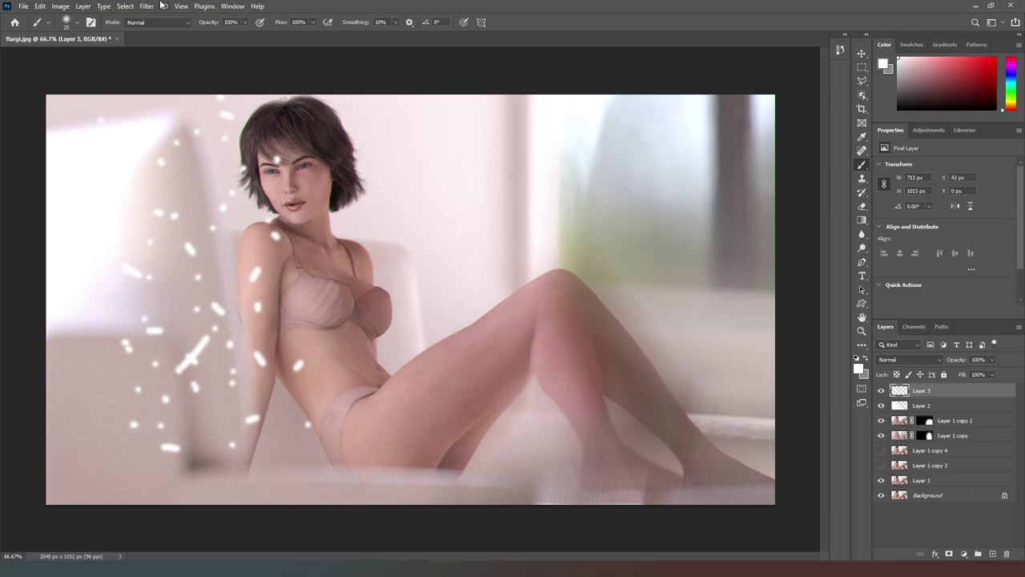
Step: Apply a Motion Blur with a -50° angle and 1054 px distance to Layer 3, and set its blend mode to Screen
{"action": "left_click", "coordinate": [163, 5]}
{"action": "mouse_move", "coordinate": [147, 5]}
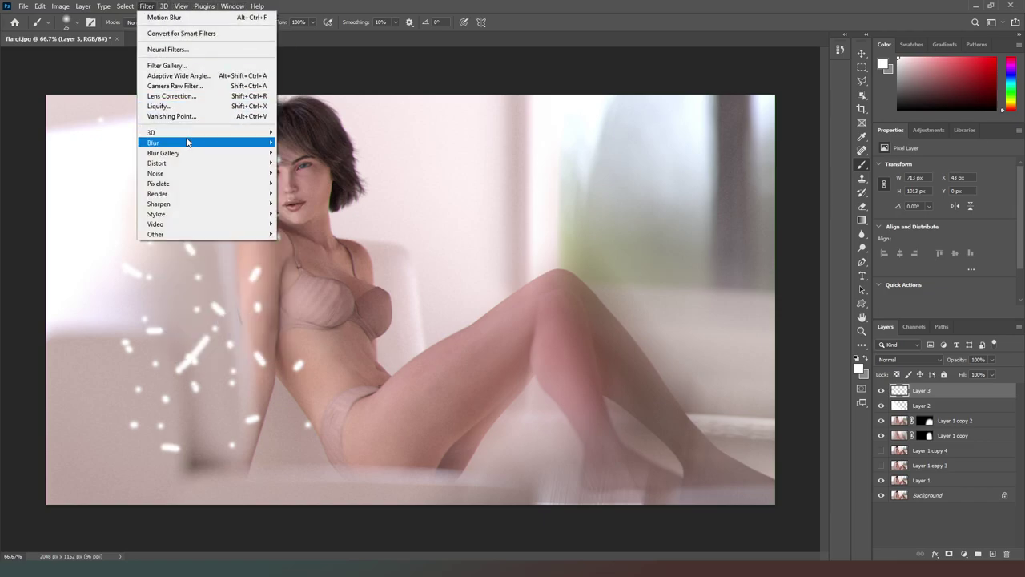
{"action": "mouse_move", "coordinate": [186, 141]}
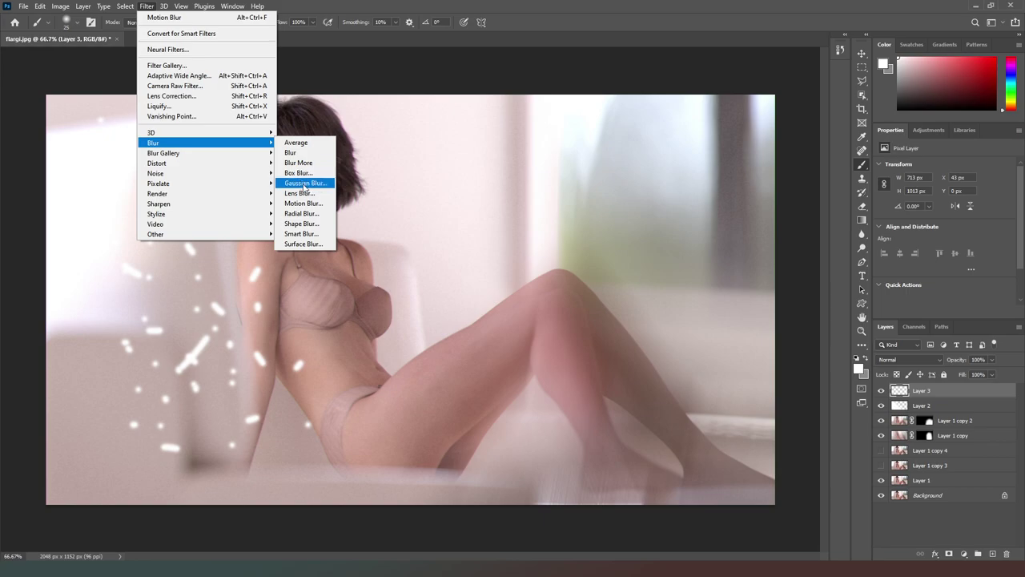
{"action": "left_click", "coordinate": [304, 203]}
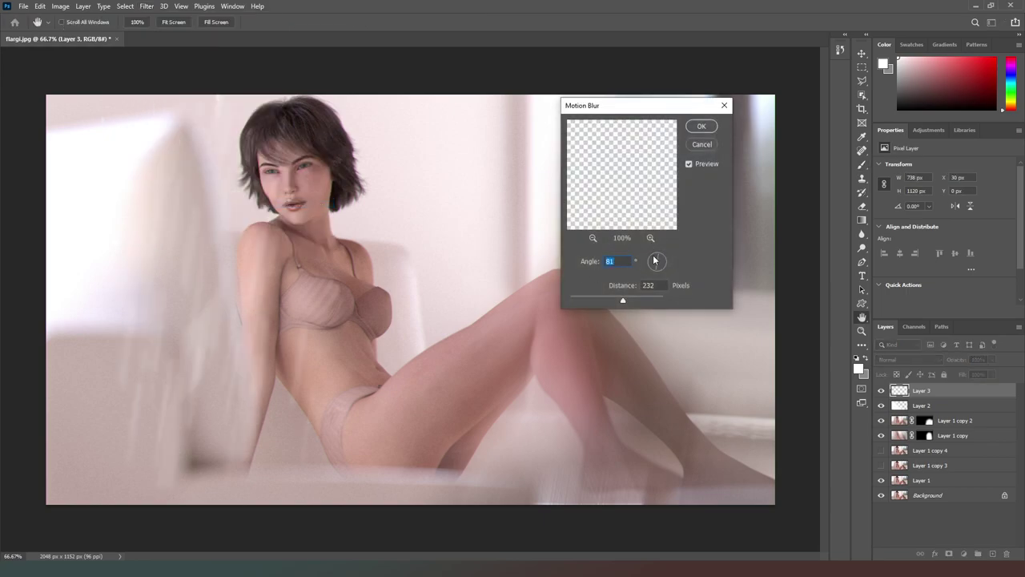
{"action": "type", "text": "-50"}
{"action": "left_click", "coordinate": [639, 301]}
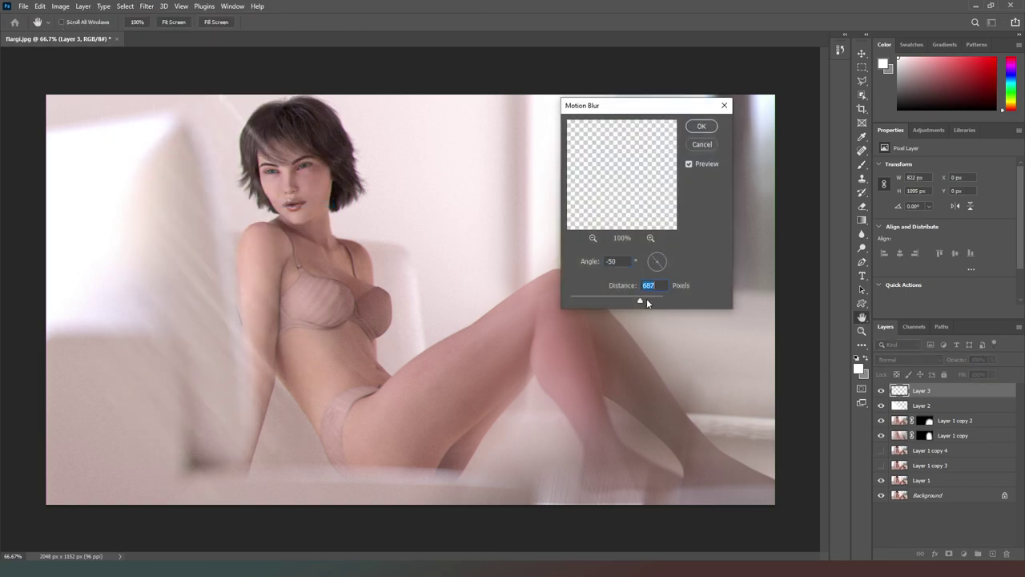
{"action": "left_click", "coordinate": [650, 302]}
{"action": "left_click", "coordinate": [701, 128]}
{"action": "key", "text": "b"}
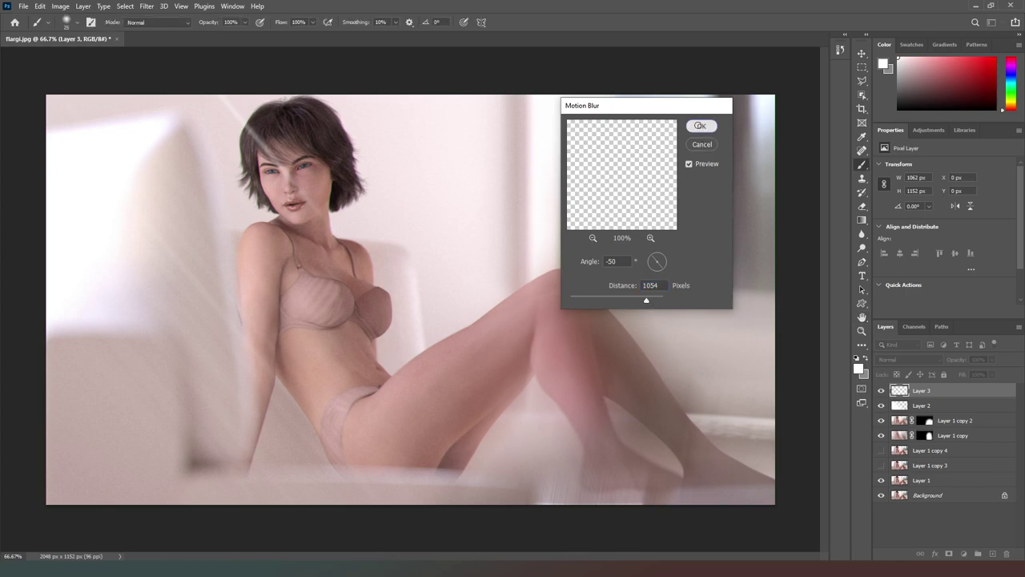
{"action": "left_click", "coordinate": [929, 361]}
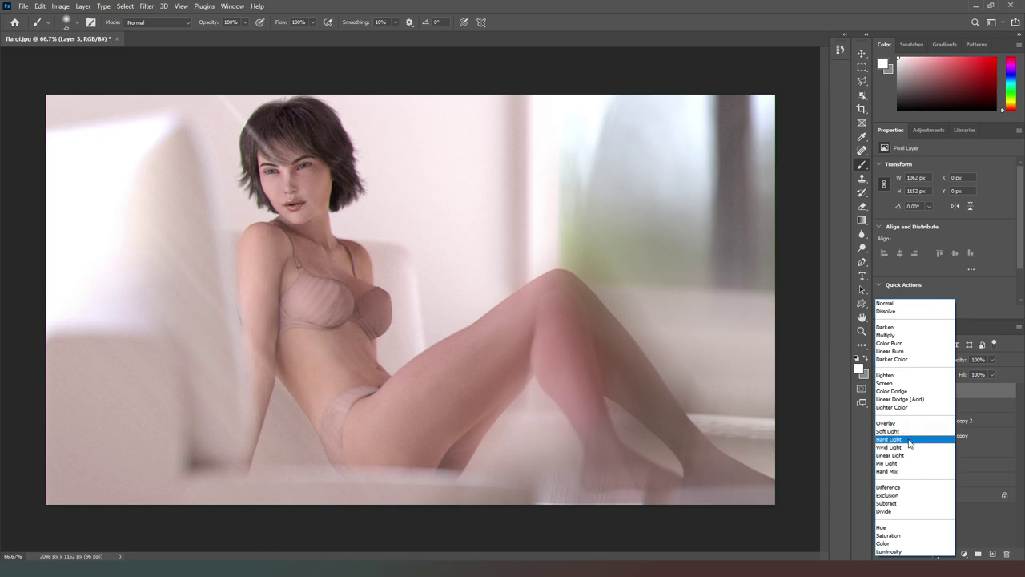
{"action": "left_click", "coordinate": [895, 384]}
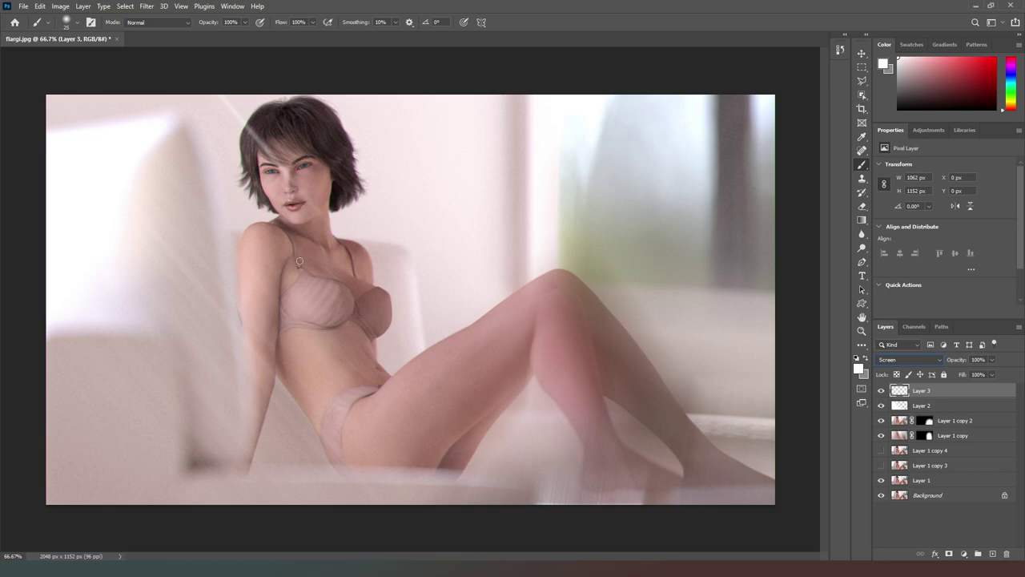
Step: Add a new layer above Layer 3 and paint diagonal white streaks with a 175 px brush across the sofa, torso and thigh
{"action": "left_click", "coordinate": [993, 553]}
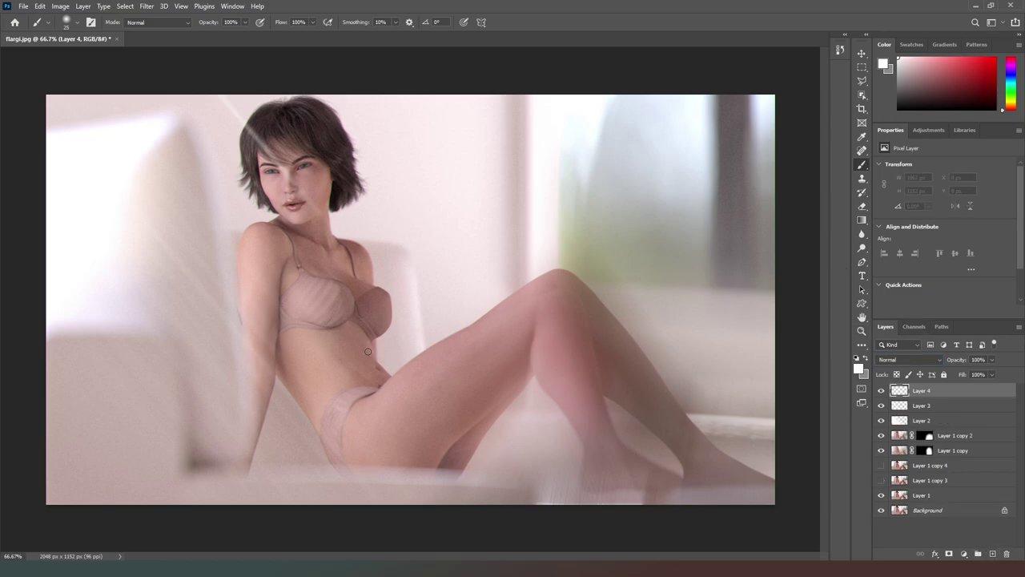
{"action": "key", "text": "bracketright"}
{"action": "key", "text": "bracketright"}
{"action": "key", "text": "bracketright"}
{"action": "key", "text": "bracketright"}
{"action": "key", "text": "bracketright"}
{"action": "key", "text": "bracketright"}
{"action": "key", "text": "bracketright"}
{"action": "key", "text": "bracketright"}
{"action": "key", "text": "bracketright"}
{"action": "key", "text": "bracketright"}
{"action": "left_click", "coordinate": [337, 388]}
{"action": "left_click_drag", "start_coordinate": [337, 387], "coordinate": [64, 108]}
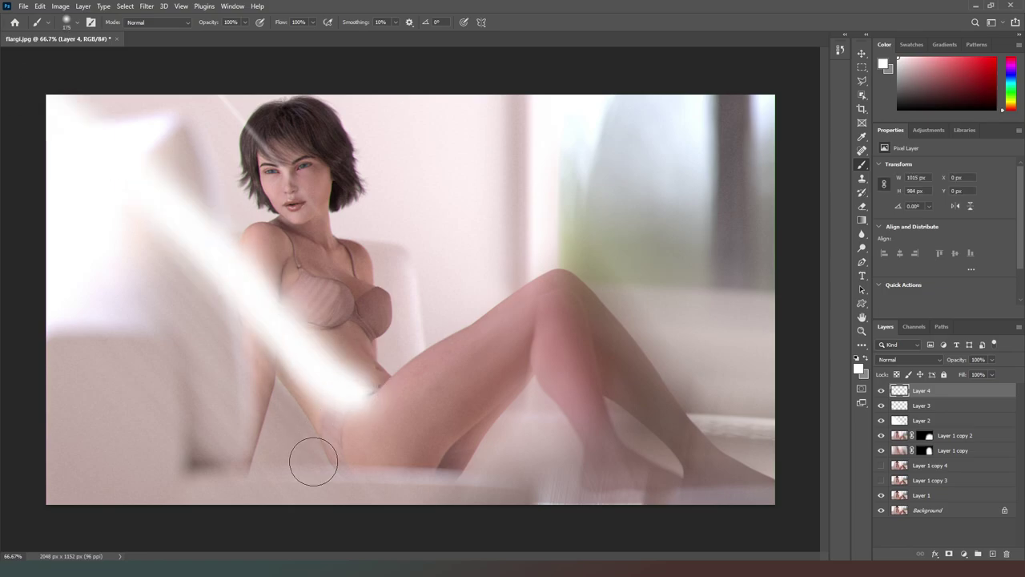
{"action": "left_click_drag", "start_coordinate": [309, 483], "coordinate": [105, 284]}
{"action": "left_click_drag", "start_coordinate": [494, 414], "coordinate": [153, 120]}
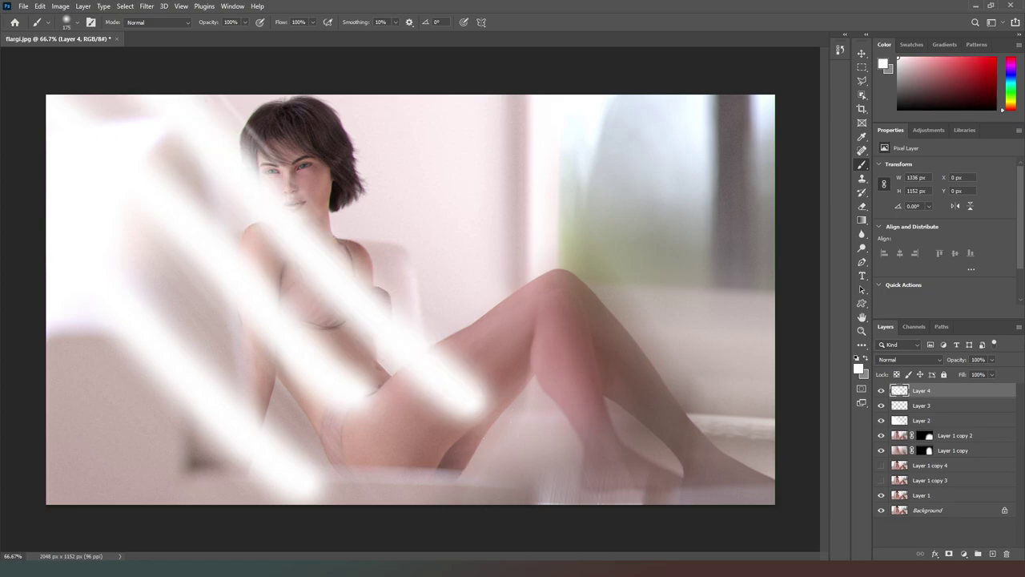
{"action": "left_click_drag", "start_coordinate": [436, 480], "coordinate": [181, 267]}
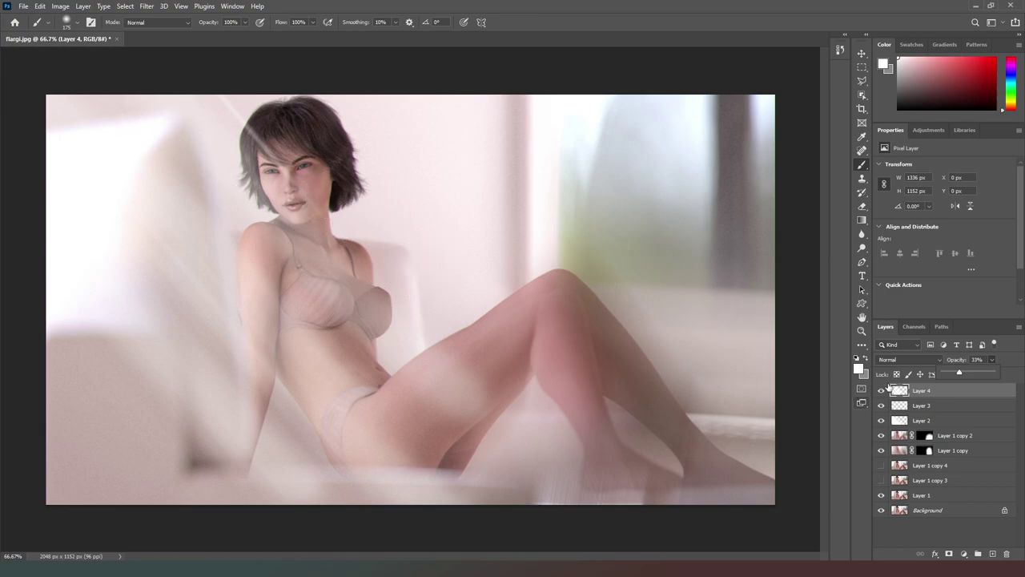
Step: Lower the opacity of Layer 3 and set the opacity of Layer 4 to 15%
{"action": "left_click", "coordinate": [977, 411]}
{"action": "left_click", "coordinate": [991, 360]}
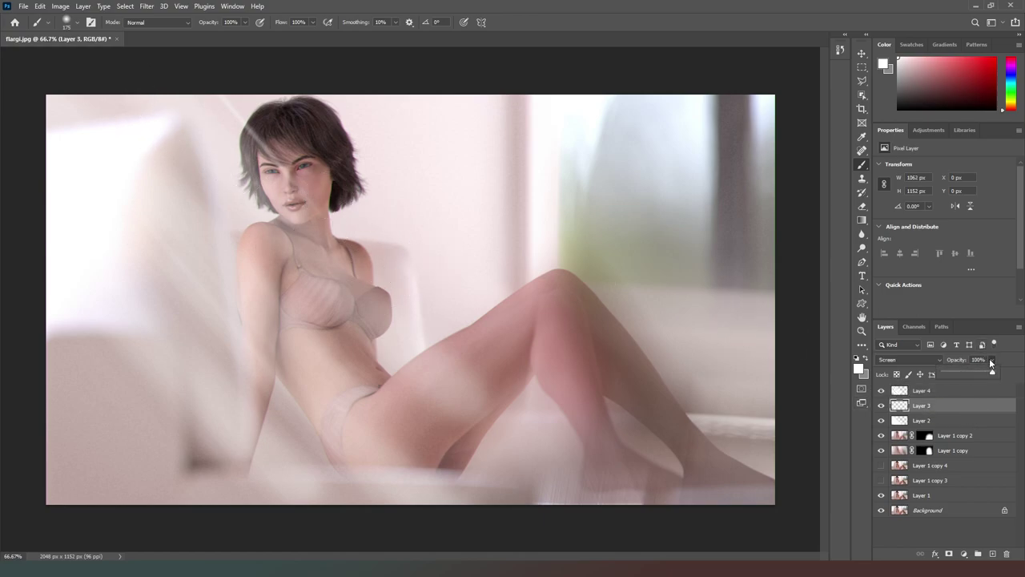
{"action": "left_click", "coordinate": [975, 373]}
{"action": "left_click_drag", "start_coordinate": [972, 371], "coordinate": [971, 374]}
{"action": "left_click", "coordinate": [976, 390]}
{"action": "left_click", "coordinate": [991, 360]}
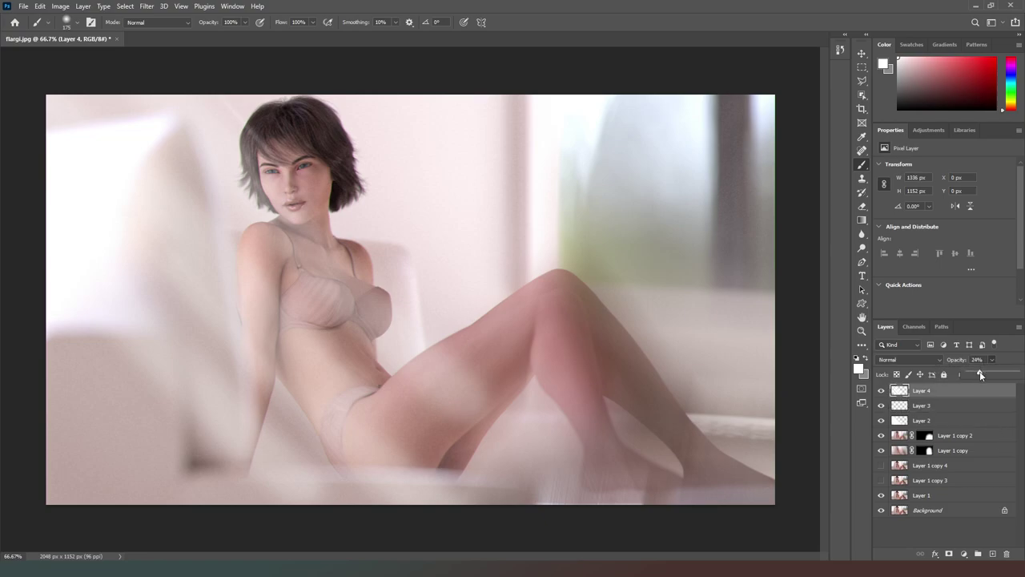
{"action": "left_click_drag", "start_coordinate": [980, 371], "coordinate": [975, 373]}
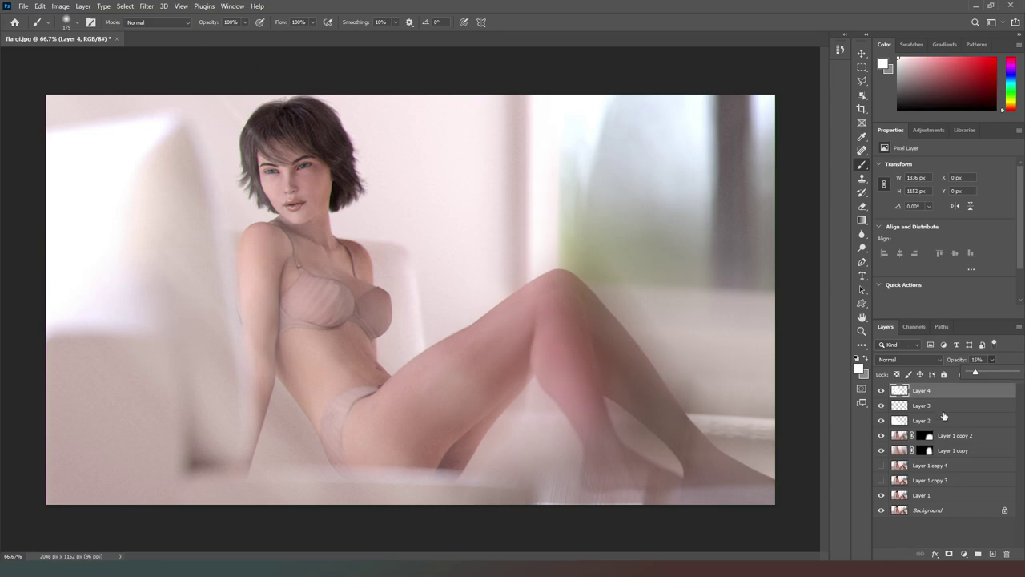
Step: Paint broad parallel diagonal strokes in red, green and blue with a 250 px brush across the lower-left corner of the image on a new layer
{"action": "left_click", "coordinate": [992, 553]}
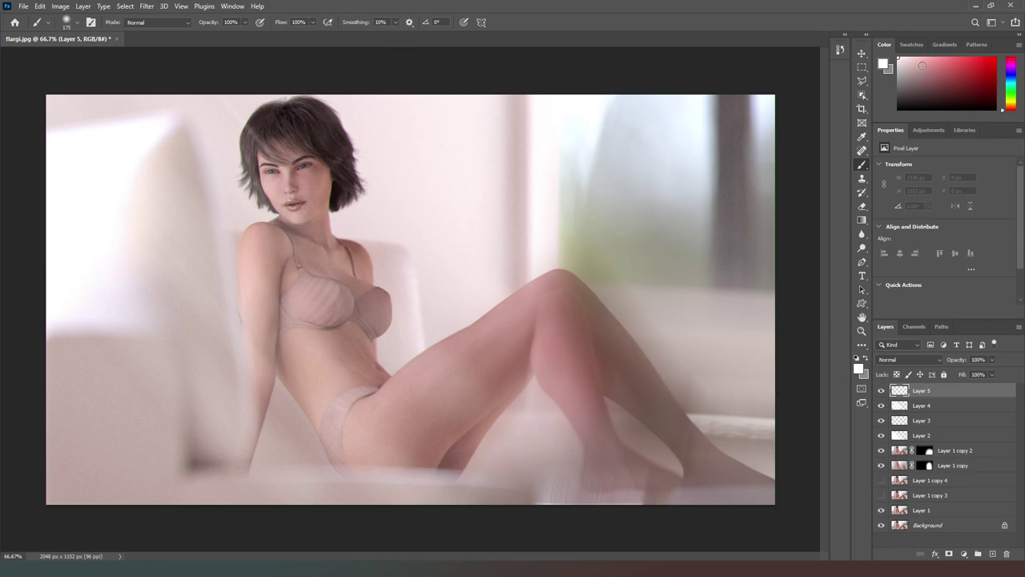
{"action": "left_click_drag", "start_coordinate": [929, 62], "coordinate": [995, 57]}
{"action": "key", "text": "bracketright"}
{"action": "key", "text": "bracketright"}
{"action": "key", "text": "bracketright"}
{"action": "mouse_move", "coordinate": [20, 344]}
{"action": "left_mouse_down"}
{"action": "mouse_move", "coordinate": [160, 435]}
{"action": "mouse_move", "coordinate": [336, 521]}
{"action": "left_mouse_up"}
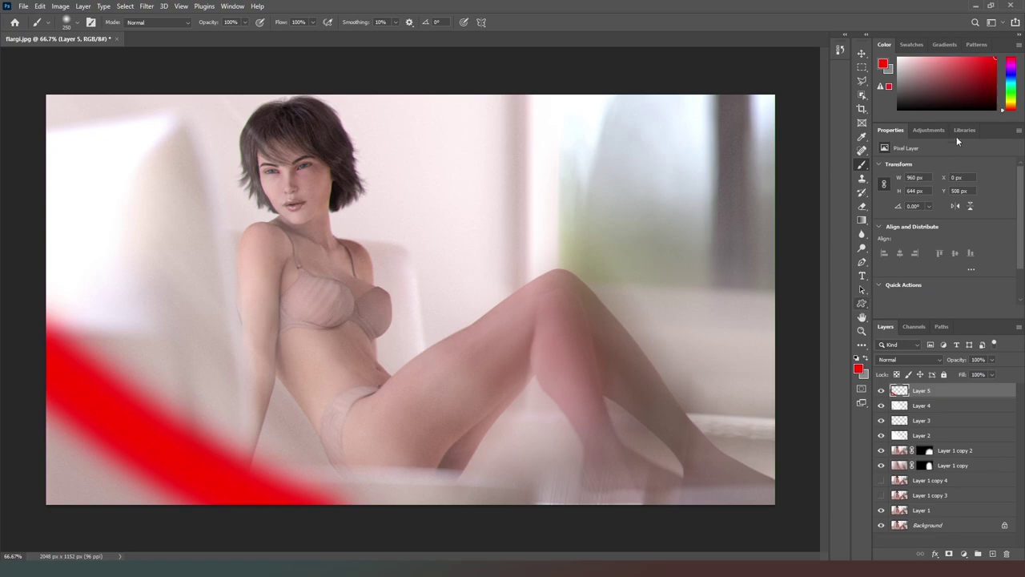
{"action": "left_click", "coordinate": [1010, 95]}
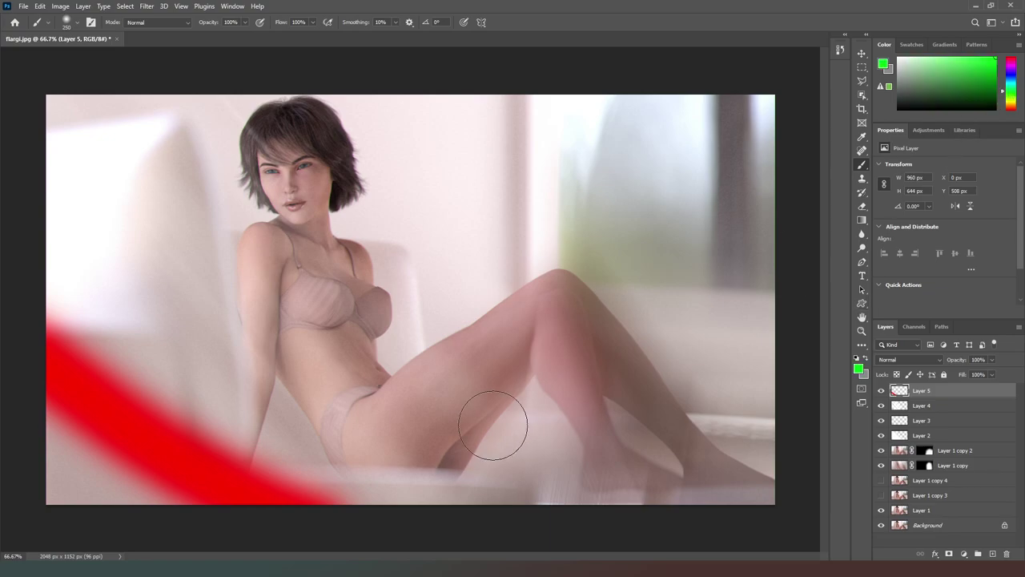
{"action": "mouse_move", "coordinate": [389, 490]}
{"action": "left_mouse_down"}
{"action": "mouse_move", "coordinate": [141, 343]}
{"action": "mouse_move", "coordinate": [52, 244]}
{"action": "left_mouse_up"}
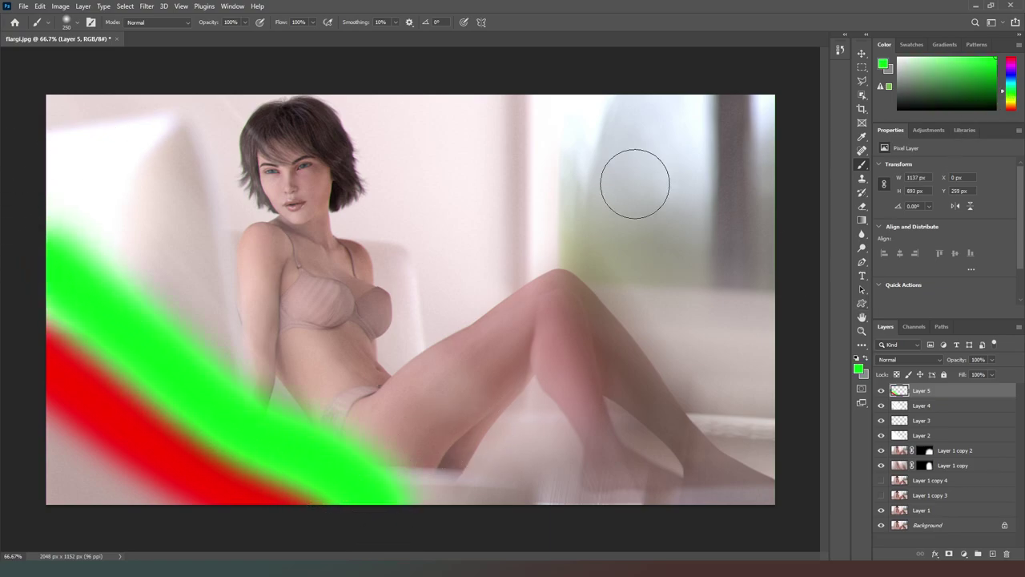
{"action": "left_click", "coordinate": [1010, 77]}
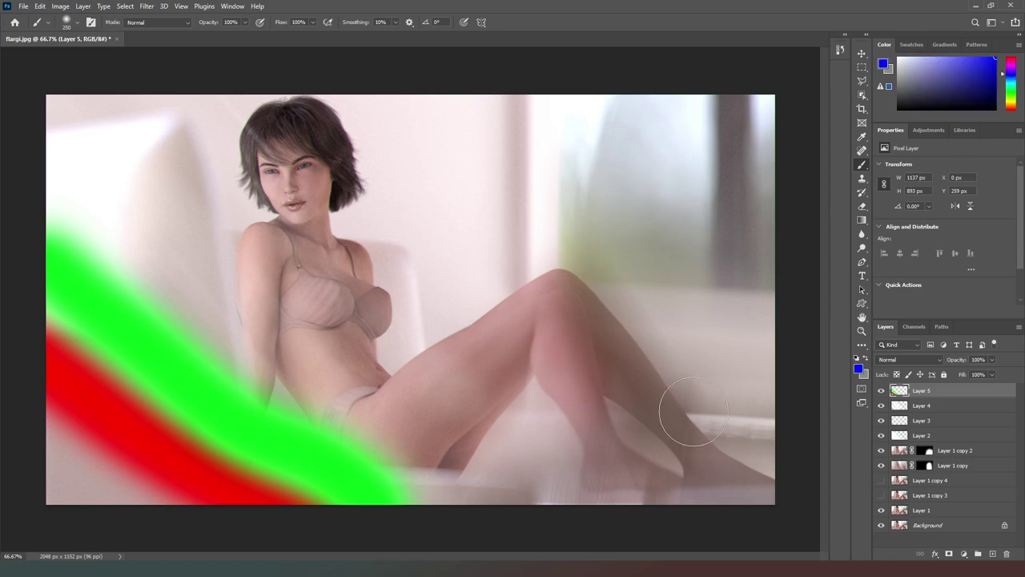
{"action": "mouse_move", "coordinate": [459, 488]}
{"action": "left_mouse_down"}
{"action": "mouse_move", "coordinate": [389, 469]}
{"action": "mouse_move", "coordinate": [206, 337]}
{"action": "mouse_move", "coordinate": [49, 172]}
{"action": "left_mouse_up"}
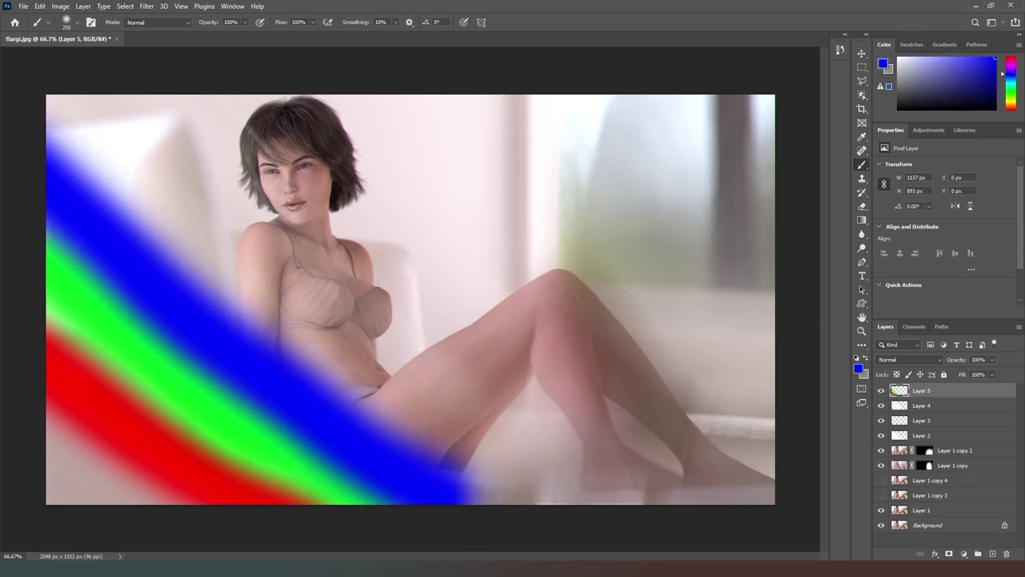
Step: Set the blend mode of Layer 5 to Soft Light and its opacity to 11%
{"action": "left_click", "coordinate": [937, 359]}
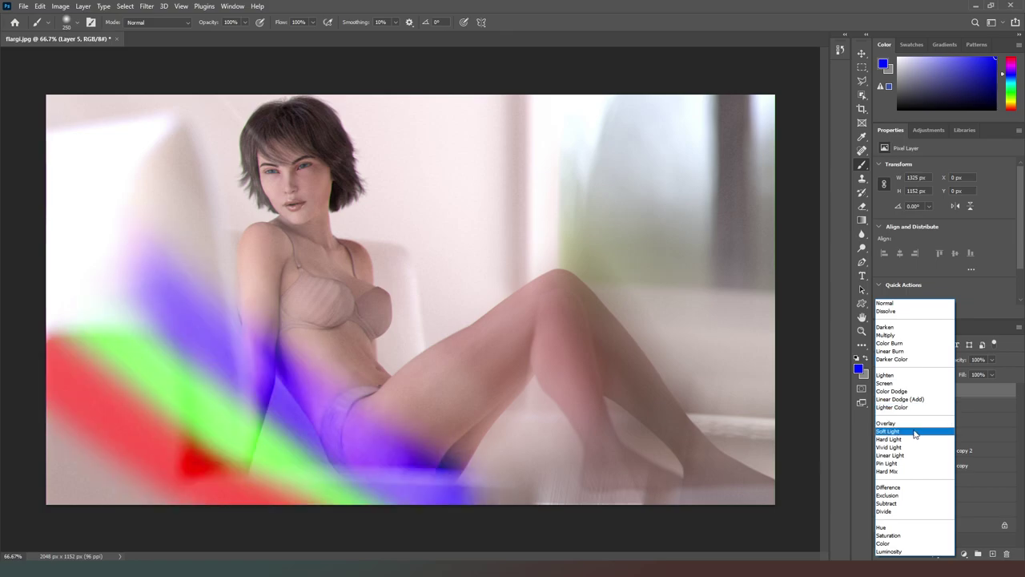
{"action": "left_click", "coordinate": [911, 431]}
{"action": "left_click", "coordinate": [992, 360]}
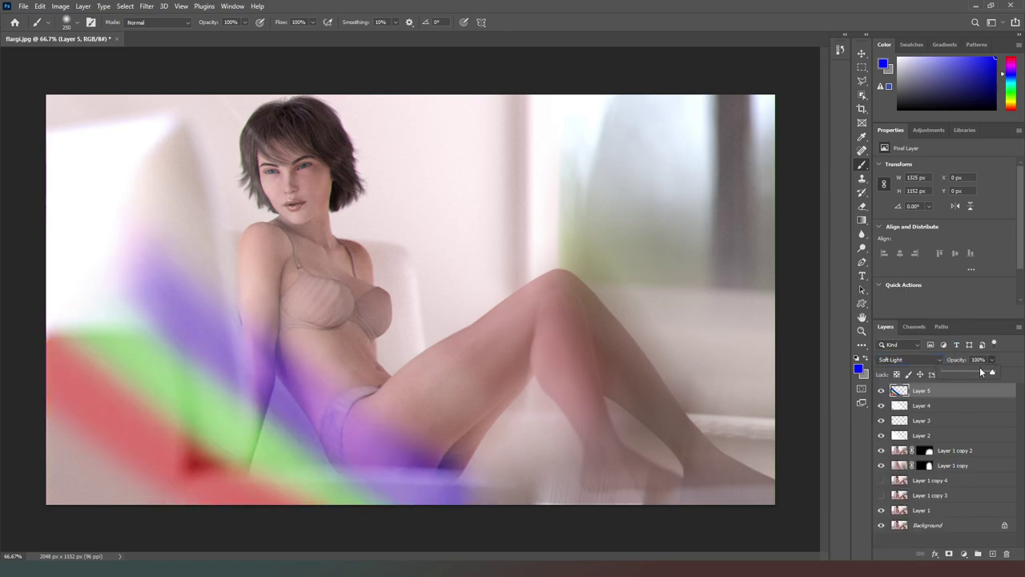
{"action": "left_click_drag", "start_coordinate": [954, 372], "coordinate": [951, 377]}
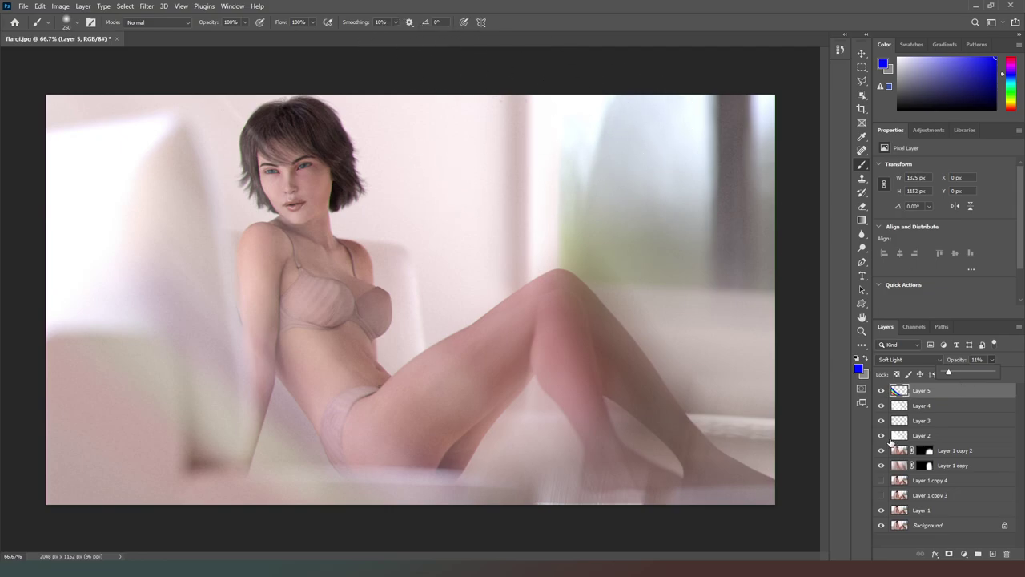
Step: Hide Layers 2 to 5 and stamp the visible image onto a new layer above Layer 1 copy 2, keeping a hidden duplicate of it
{"action": "left_click_drag", "start_coordinate": [884, 436], "coordinate": [880, 383]}
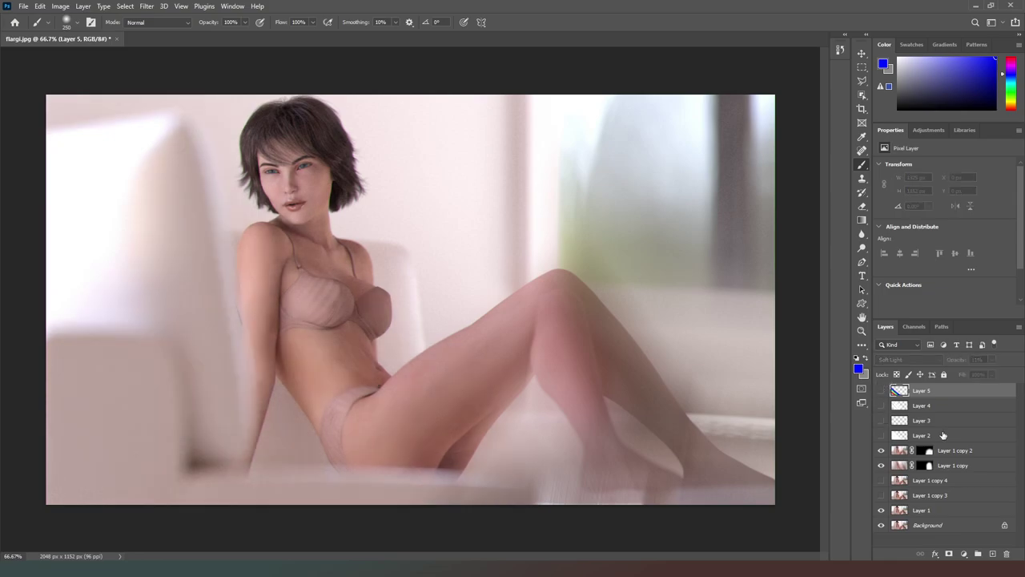
{"action": "left_click", "coordinate": [1000, 449]}
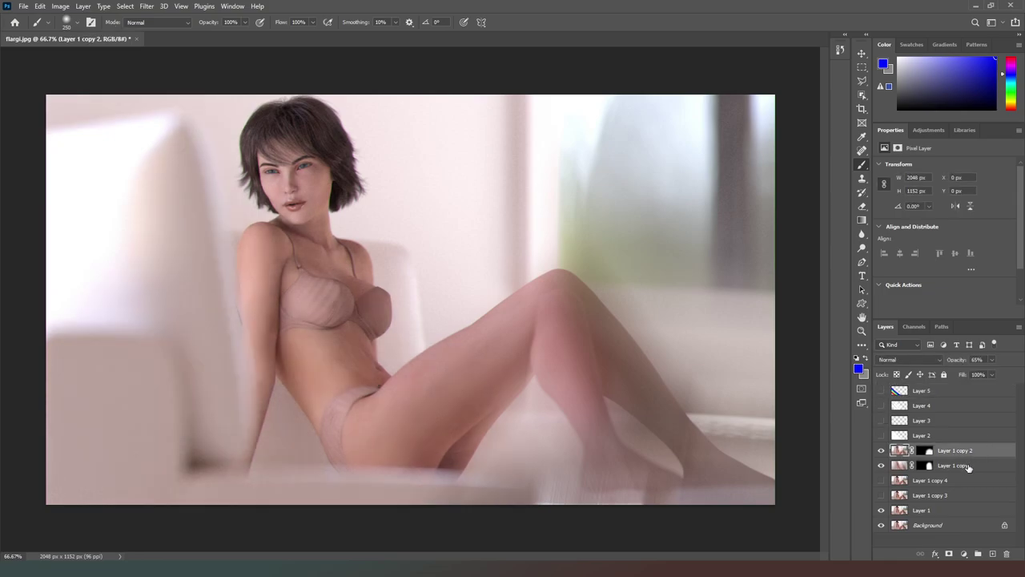
{"action": "key", "text": "ctrl+alt+shift+e"}
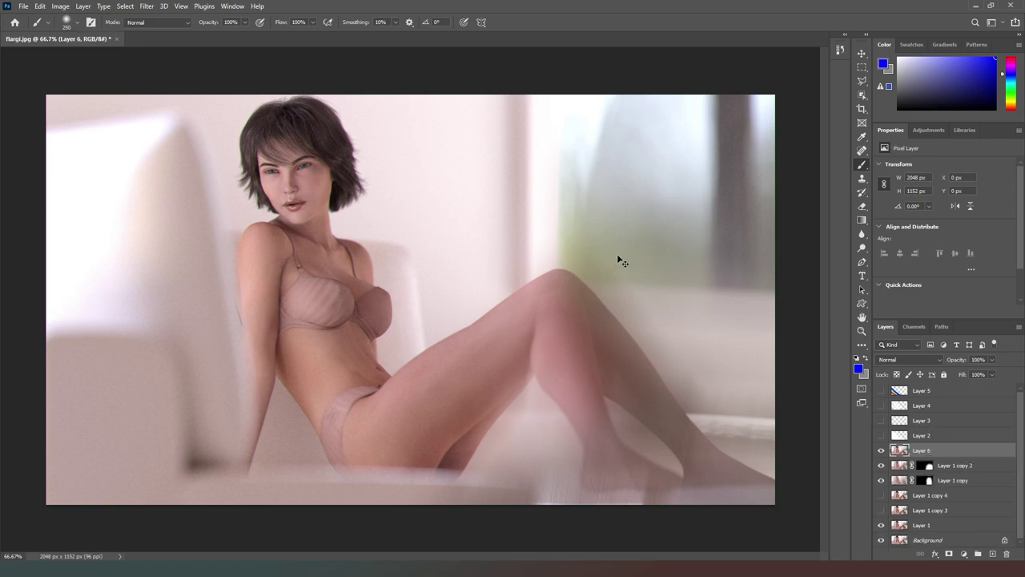
{"action": "key", "text": "ctrl+j"}
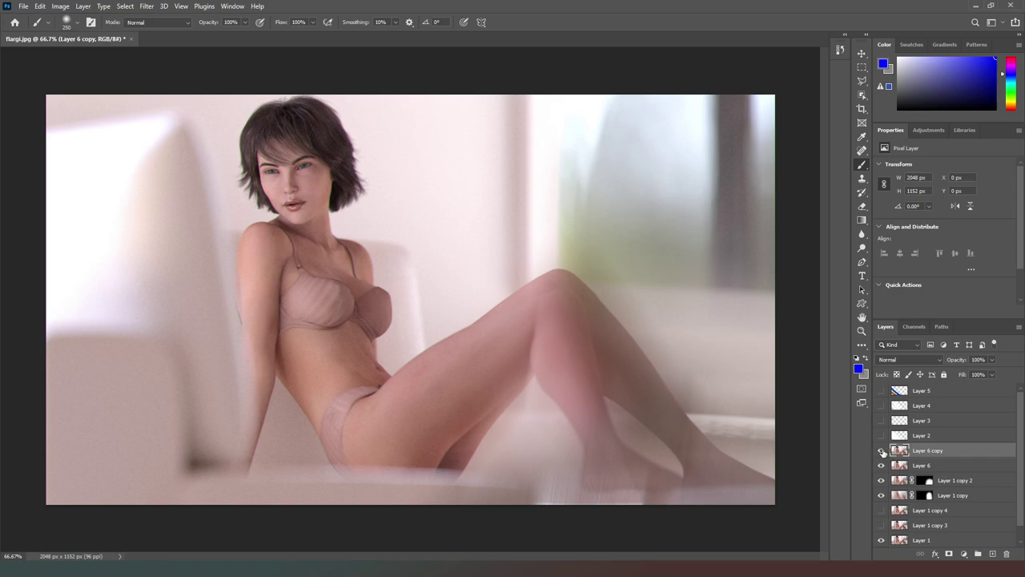
{"action": "left_click", "coordinate": [881, 451]}
Step: Apply an 8 px Gaussian Blur to Layer 6 and set the layer's opacity to 33%
{"action": "left_click", "coordinate": [940, 467]}
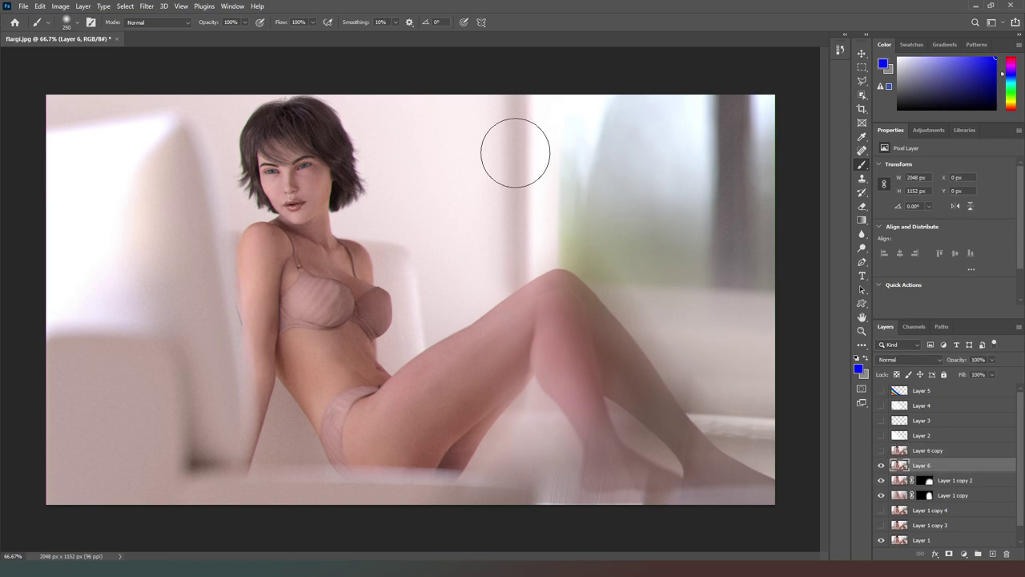
{"action": "left_click", "coordinate": [145, 7]}
{"action": "mouse_move", "coordinate": [212, 144]}
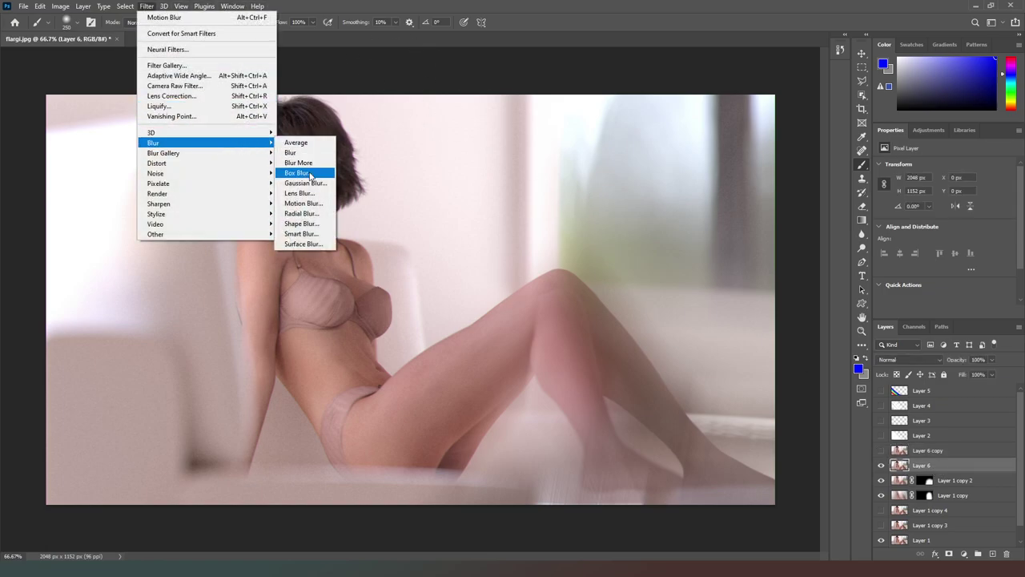
{"action": "left_click", "coordinate": [304, 182]}
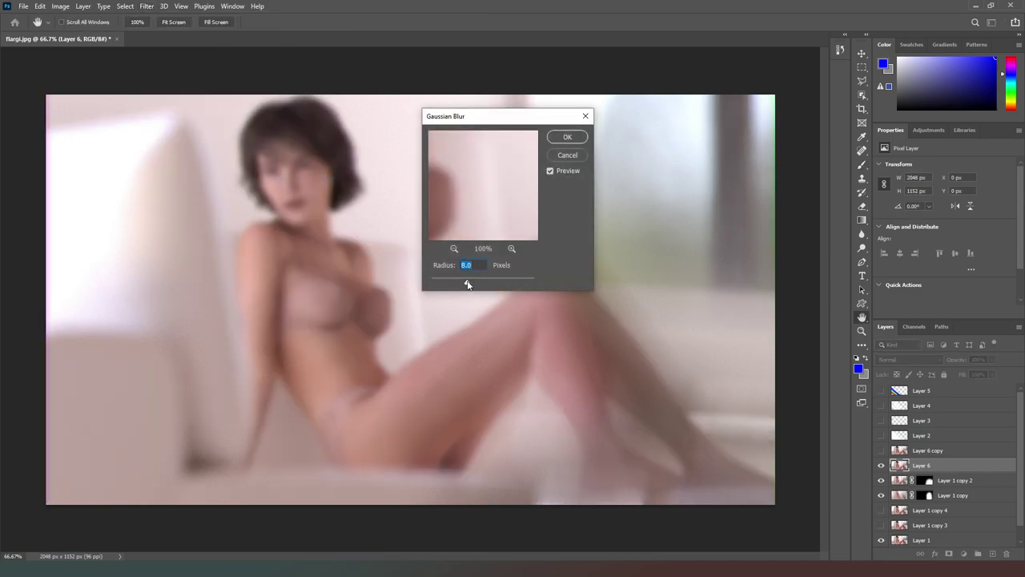
{"action": "left_click", "coordinate": [565, 138]}
{"action": "key", "text": "b"}
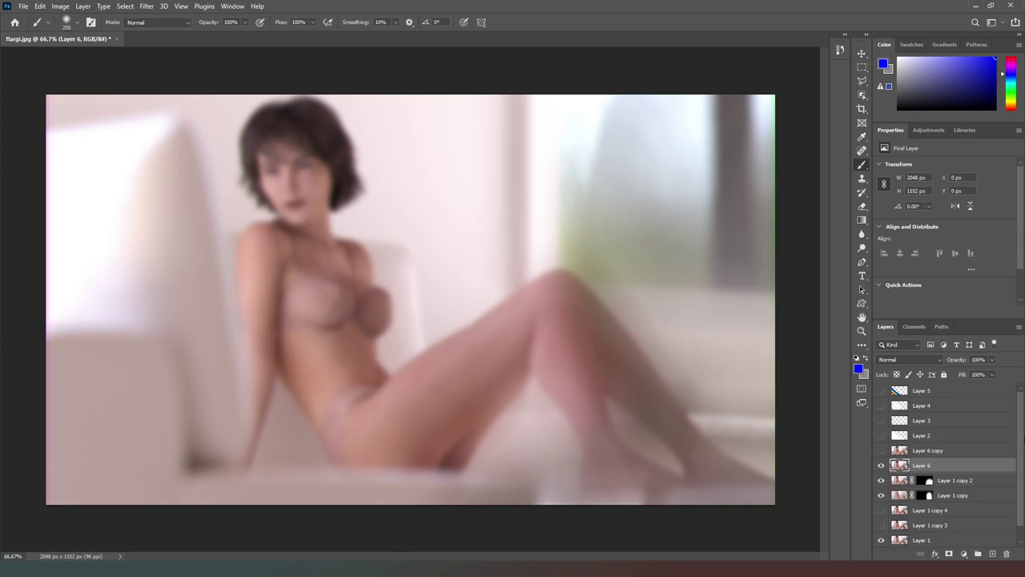
{"action": "left_click", "coordinate": [992, 359]}
{"action": "left_click", "coordinate": [957, 374]}
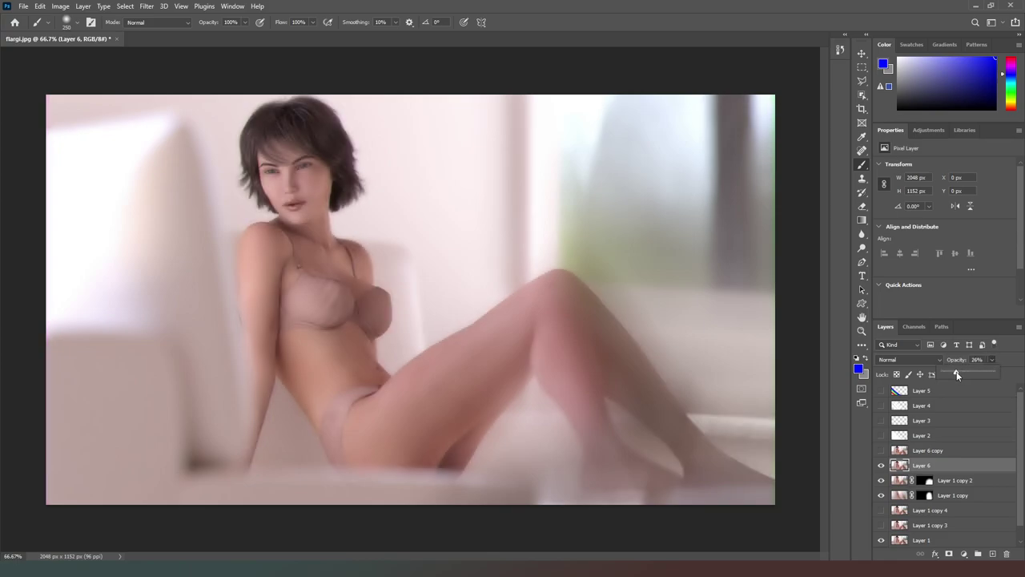
{"action": "left_click", "coordinate": [958, 371]}
Step: Add a layer mask to Layer 6 and paint black over the eyes with a 45 px brush at 80% opacity and 43% flow
{"action": "left_click", "coordinate": [950, 553]}
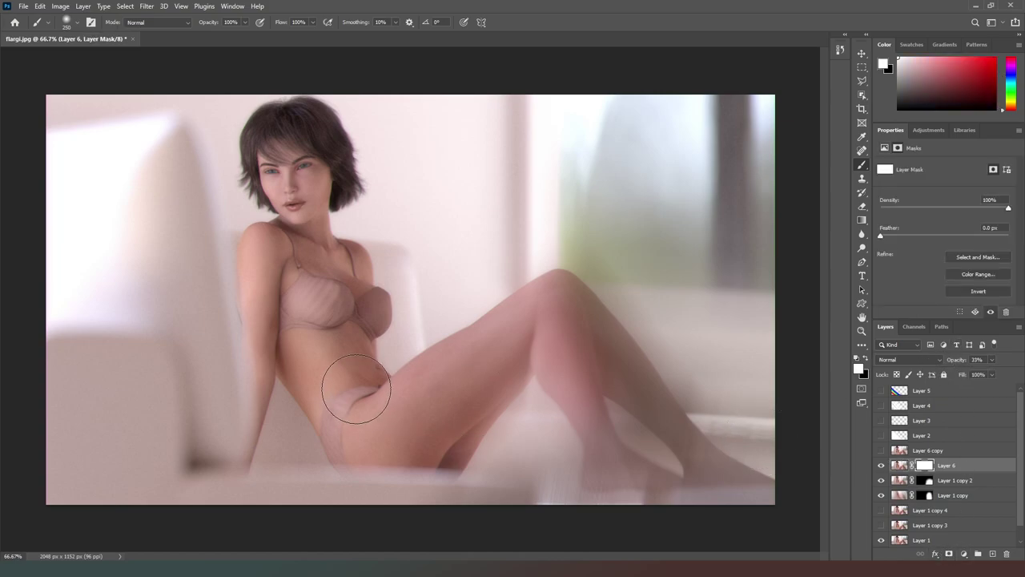
{"action": "key", "text": "["}
{"action": "key", "text": "["}
{"action": "key", "text": "["}
{"action": "key", "text": "["}
{"action": "key", "text": "["}
{"action": "key", "text": "["}
{"action": "key", "text": "["}
{"action": "key", "text": "["}
{"action": "key", "text": "["}
{"action": "key", "text": "["}
{"action": "key", "text": "["}
{"action": "key", "text": "["}
{"action": "left_click_drag", "start_coordinate": [288, 22], "coordinate": [200, 24]}
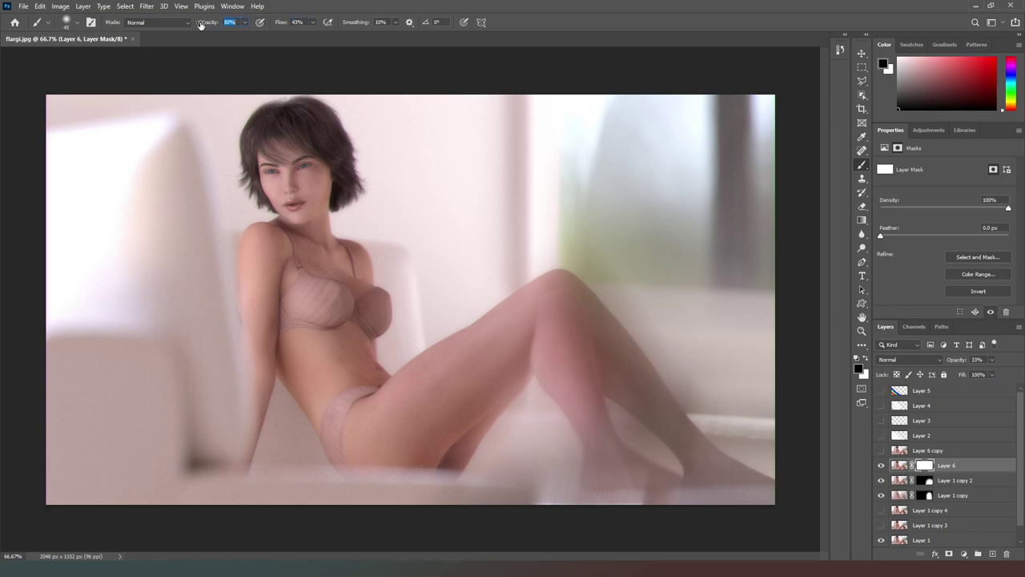
{"action": "left_click_drag", "start_coordinate": [312, 169], "coordinate": [288, 169]}
Step: Show and select Layer 6 copy, and apply a High Pass filter with a radius of 3 pixels to it
{"action": "left_click", "coordinate": [881, 450]}
{"action": "left_click", "coordinate": [986, 453]}
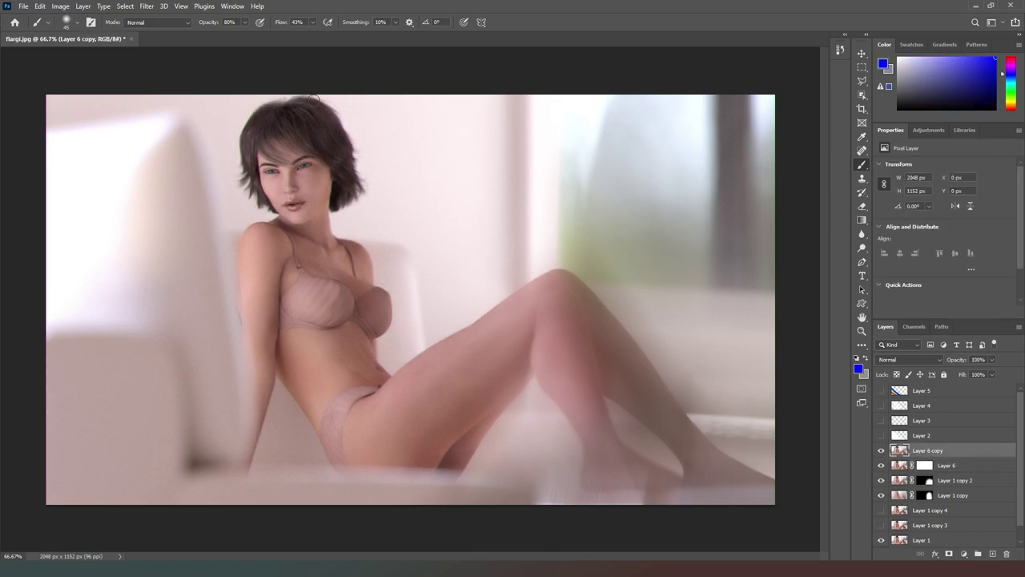
{"action": "left_click", "coordinate": [147, 6]}
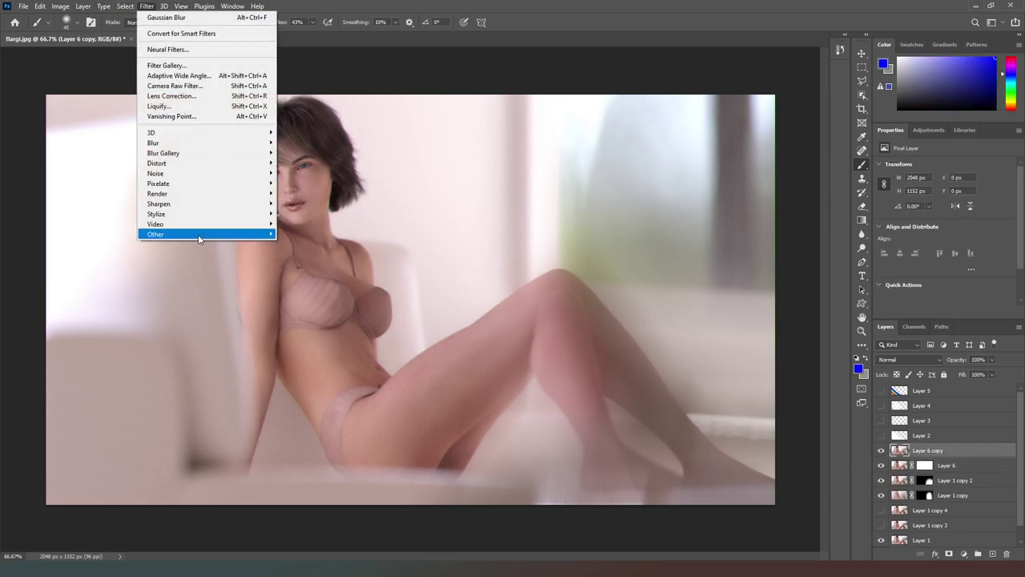
{"action": "mouse_move", "coordinate": [222, 236]}
{"action": "left_click", "coordinate": [300, 243]}
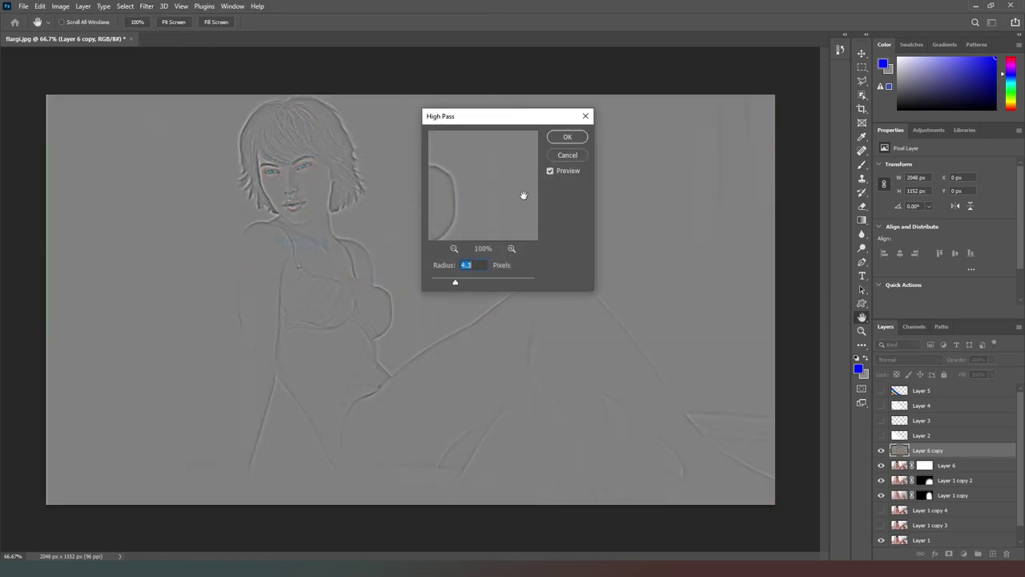
{"action": "type", "text": "3"}
{"action": "left_click", "coordinate": [560, 140]}
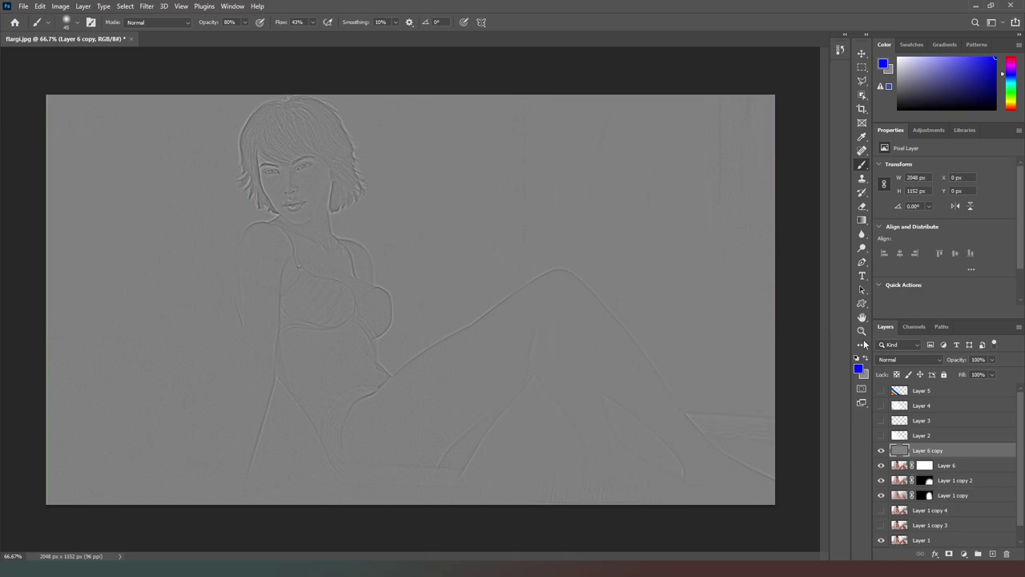
Step: Set Layer 6 copy to Soft Light blend mode at 30% opacity, and make Layers 2 to 5 visible again
{"action": "left_click", "coordinate": [921, 361]}
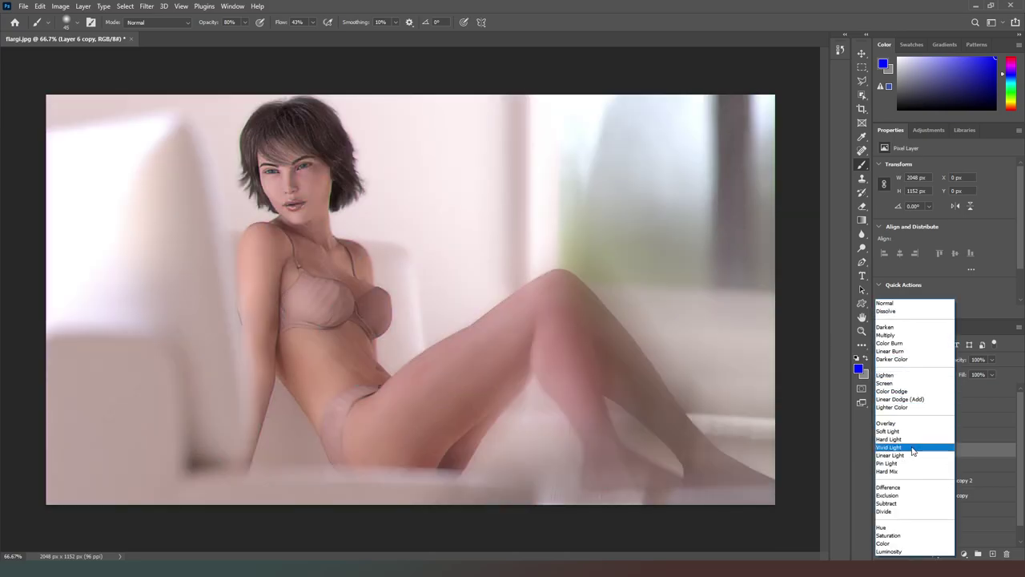
{"action": "left_click", "coordinate": [910, 423]}
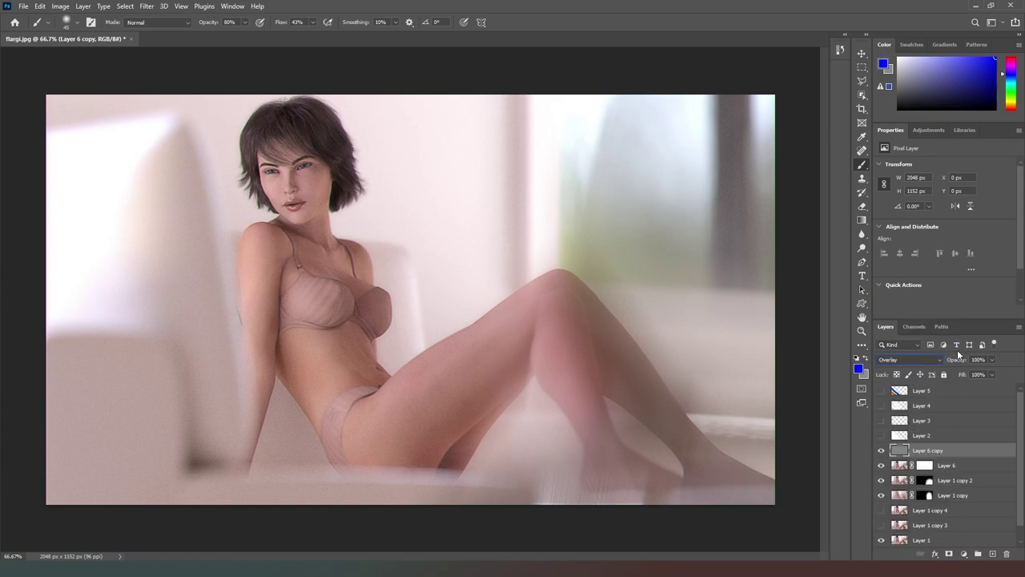
{"action": "left_click", "coordinate": [936, 360]}
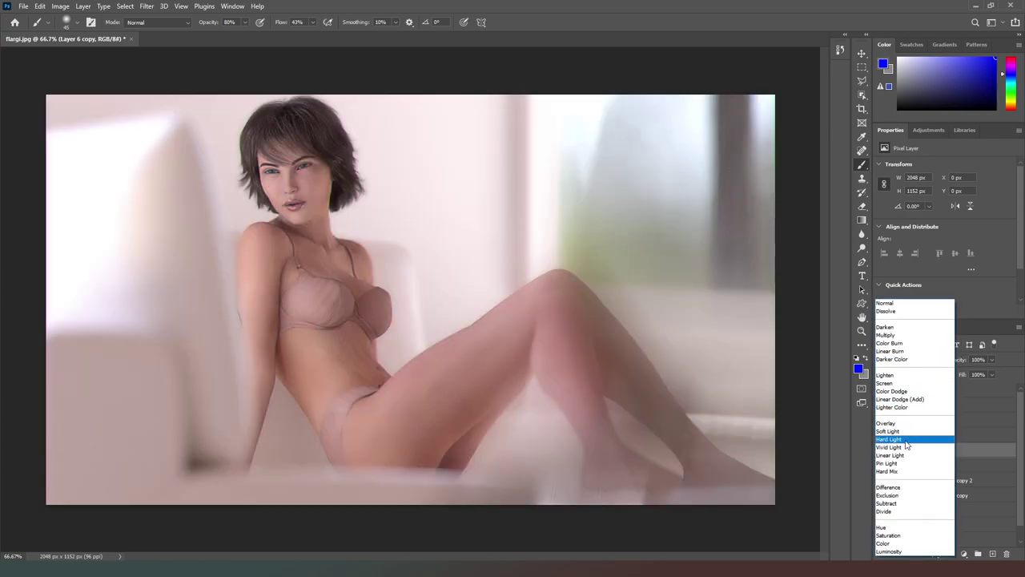
{"action": "left_click", "coordinate": [909, 433]}
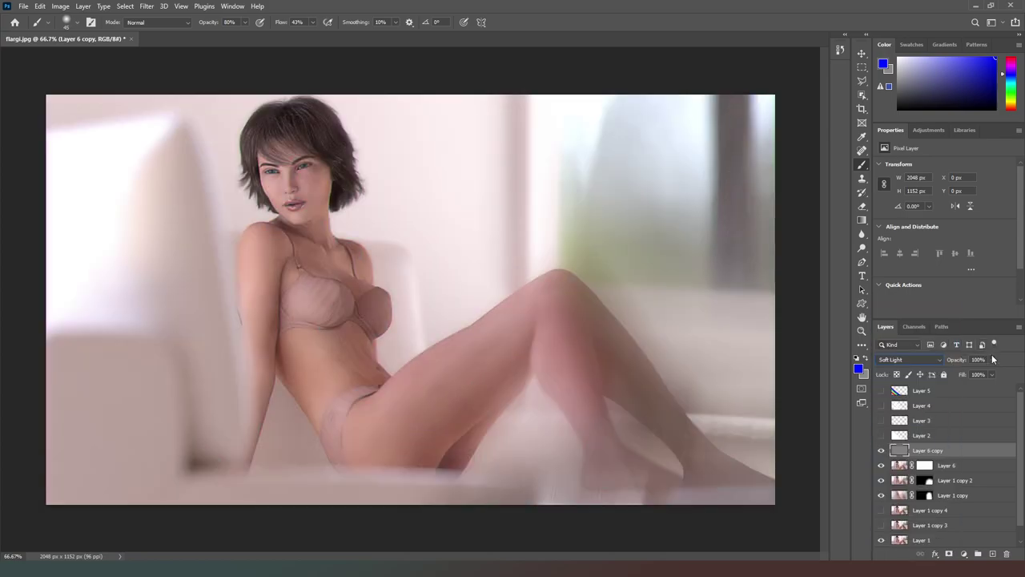
{"action": "left_click", "coordinate": [991, 359]}
{"action": "left_click", "coordinate": [957, 374]}
{"action": "left_click_drag", "start_coordinate": [957, 373], "coordinate": [959, 375]}
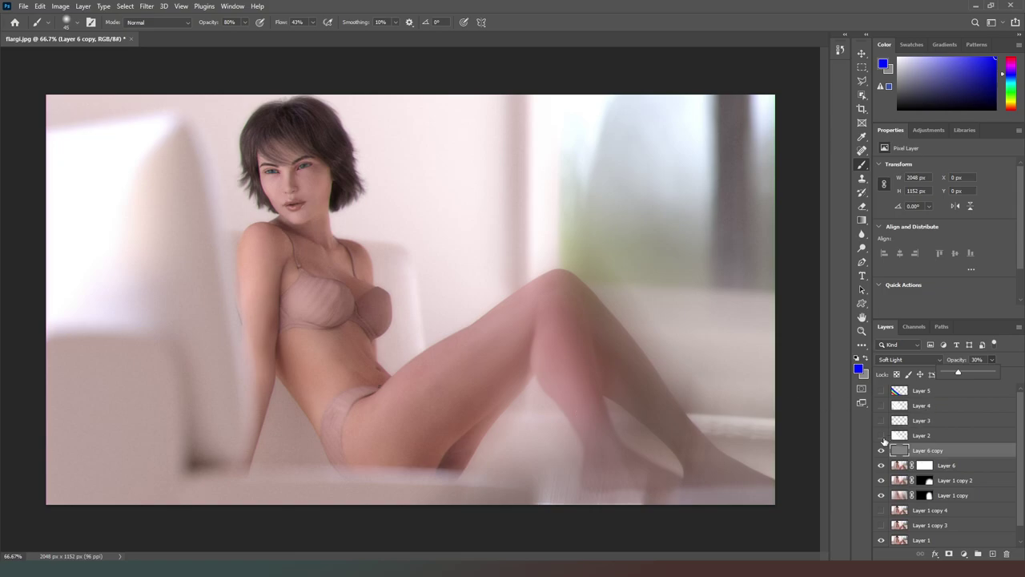
{"action": "left_click_drag", "start_coordinate": [883, 441], "coordinate": [880, 390]}
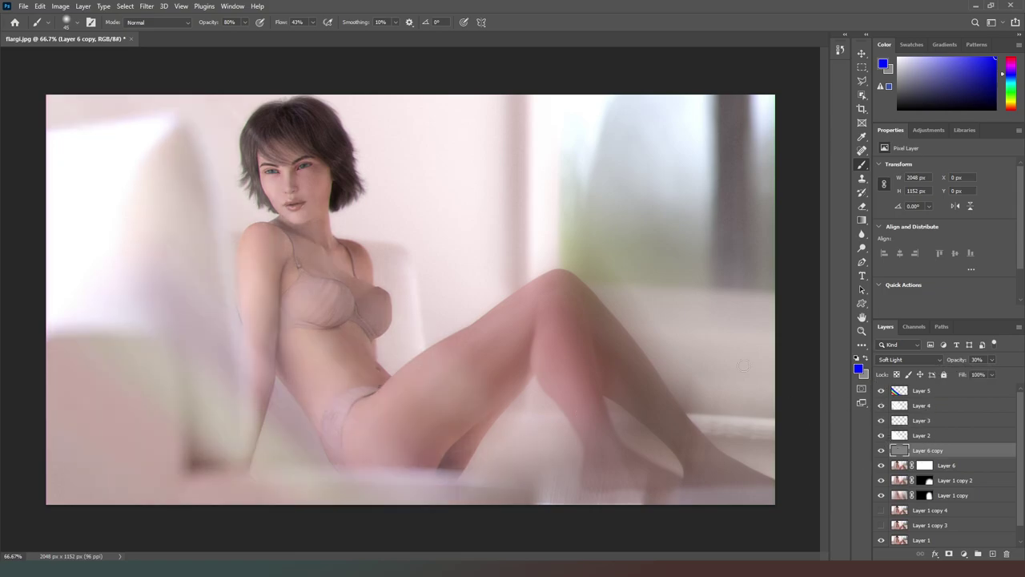